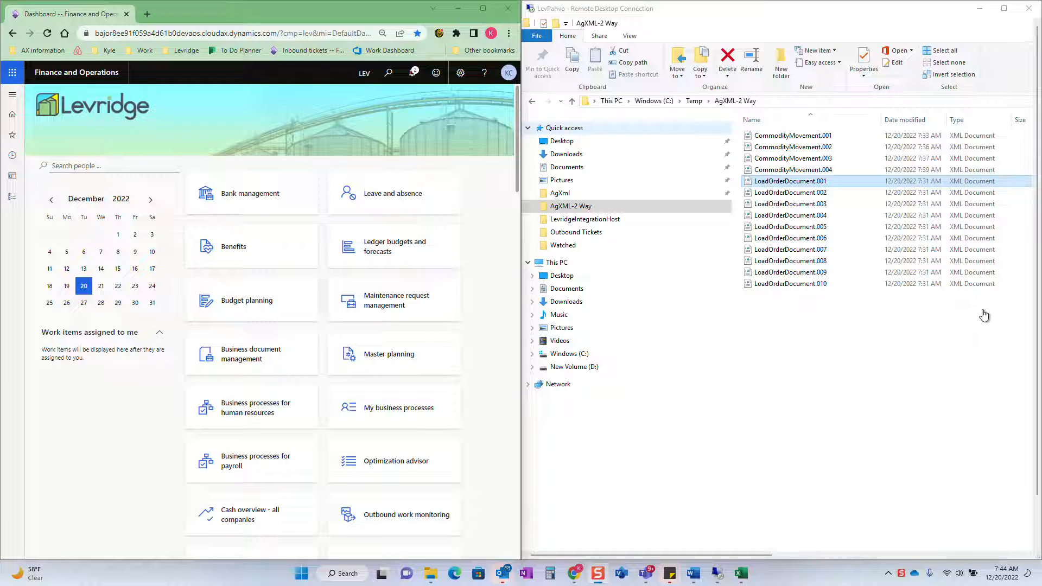
Open the Inbound tickets list under Commodity accounting in Finance and Operations
right_click(796, 374)
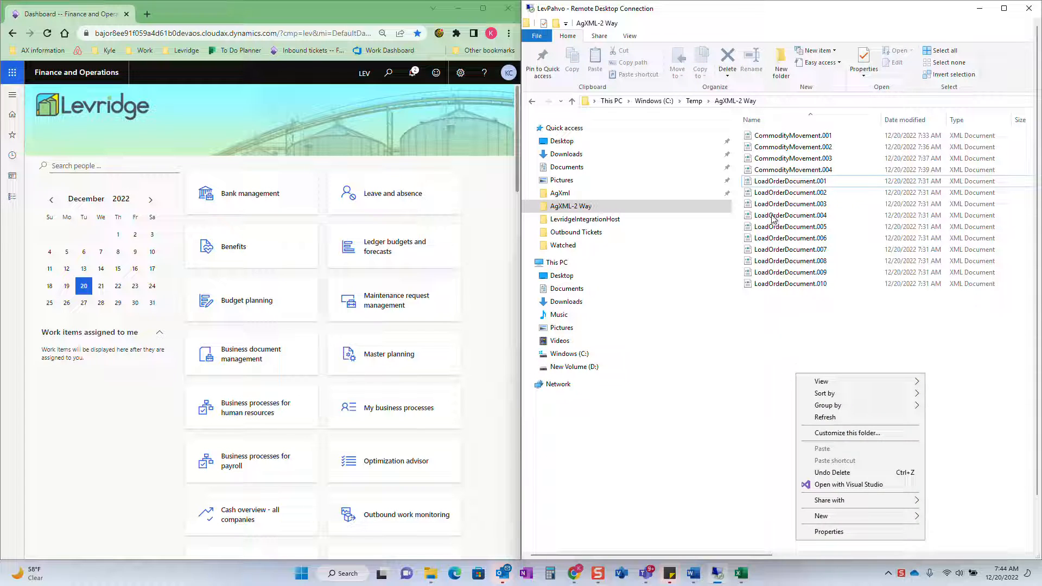
key("Escape")
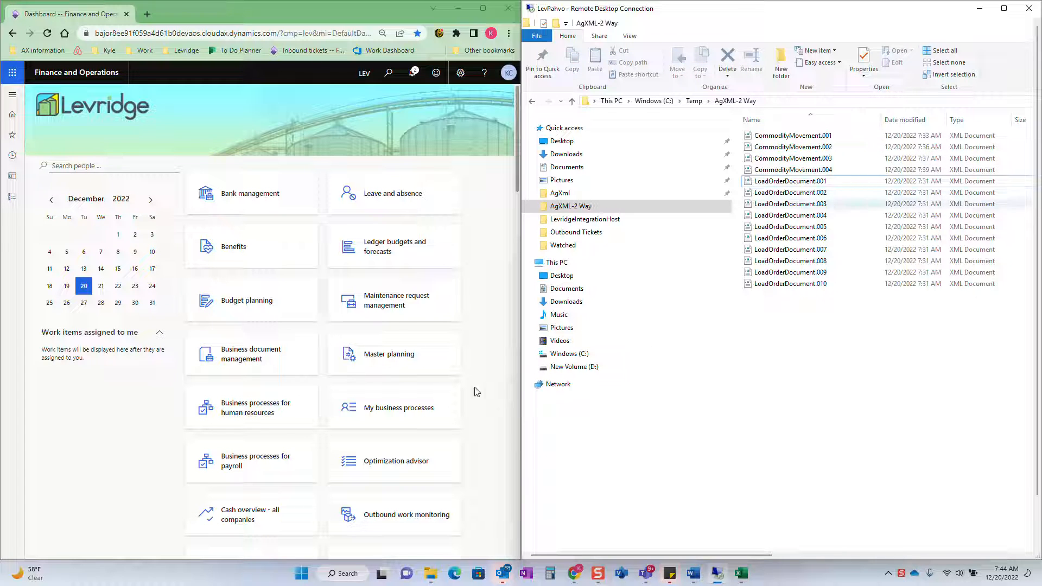
left_click(12, 95)
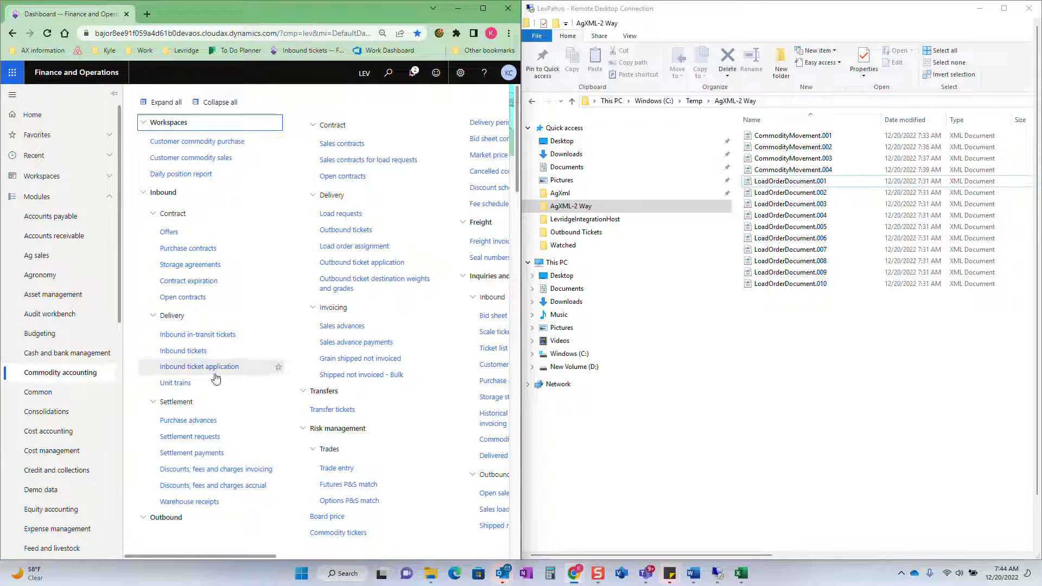
left_click(223, 354)
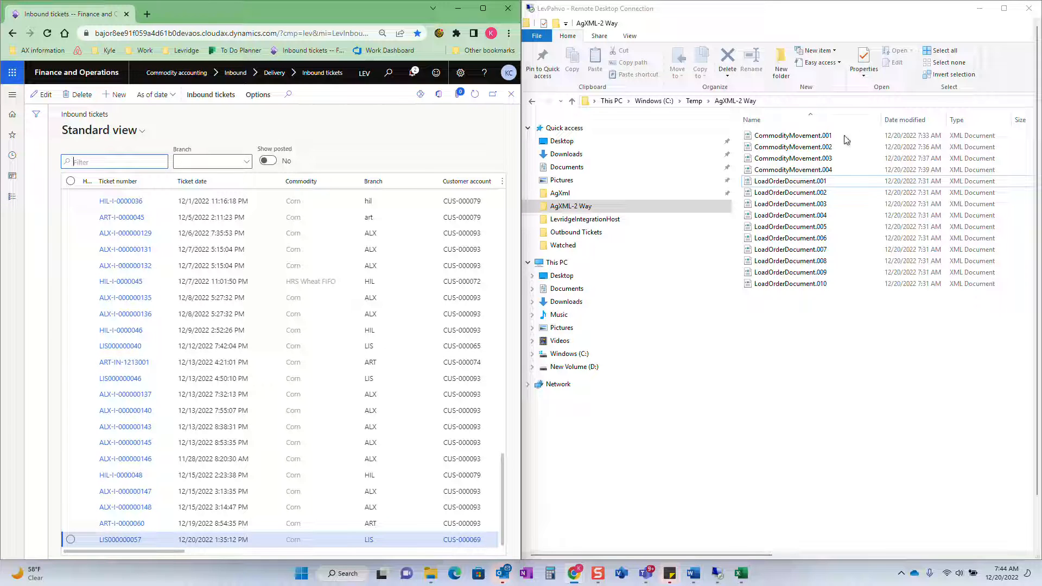
Open CommodityMovement.004 from the AgXML-2 Way folder in Notepad++ and review its contents
left_click(824, 172)
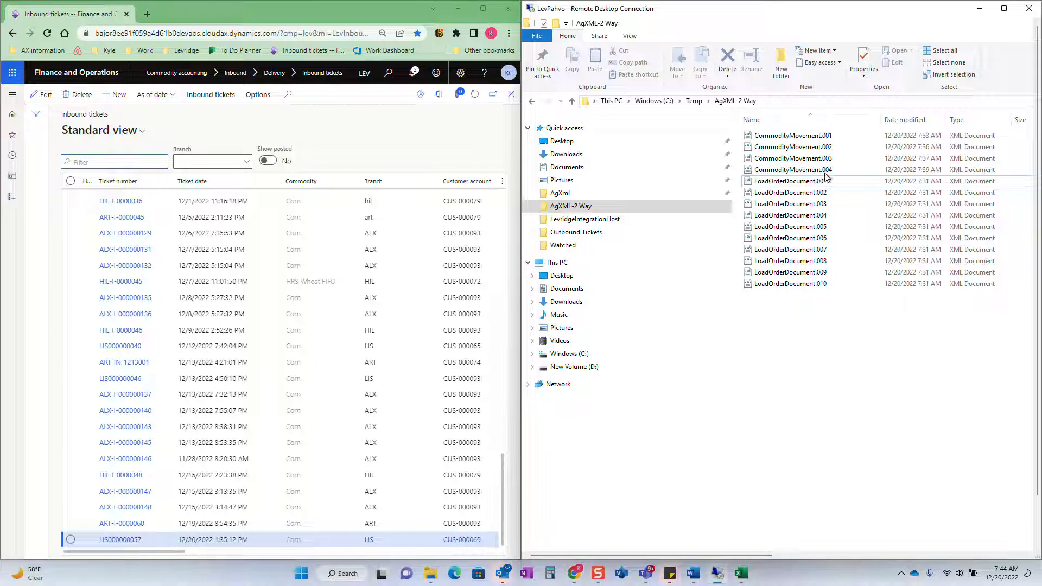
right_click(825, 172)
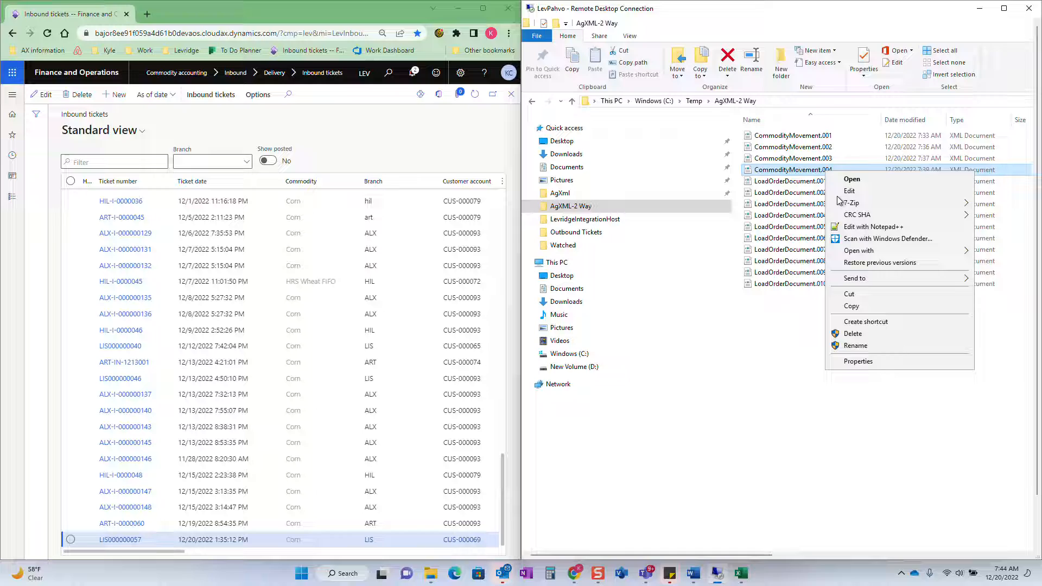
left_click(862, 228)
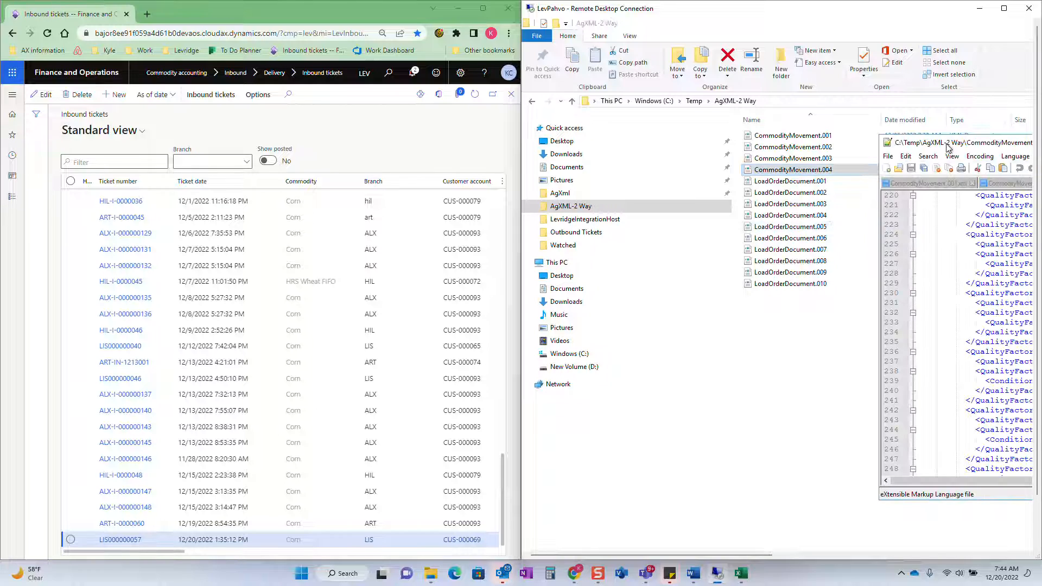
left_click_drag(941, 134, 575, 136)
scroll(732, 244, "up", 20)
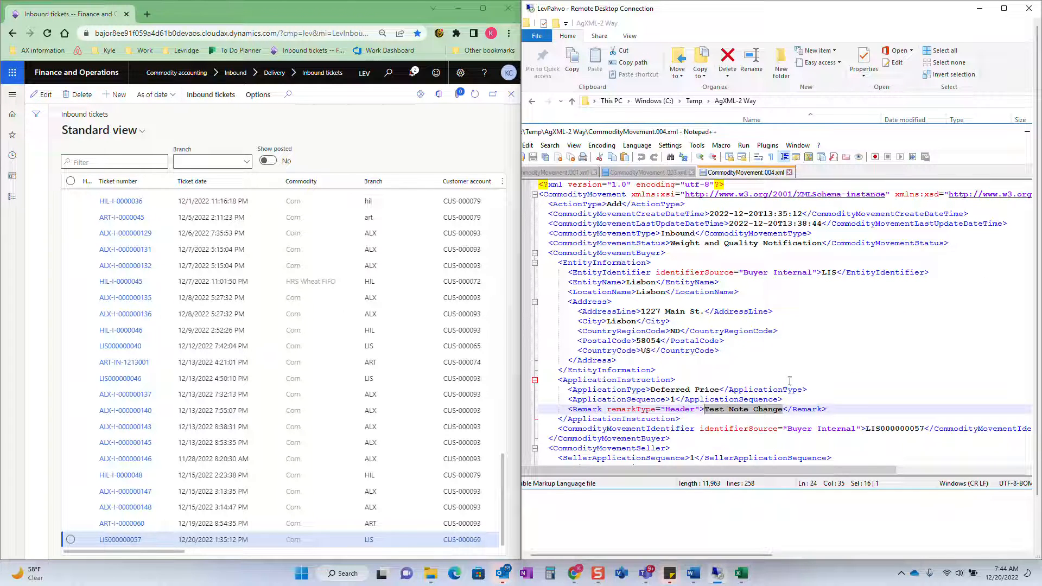
scroll(771, 331, "down", 10)
scroll(770, 332, "down", 1)
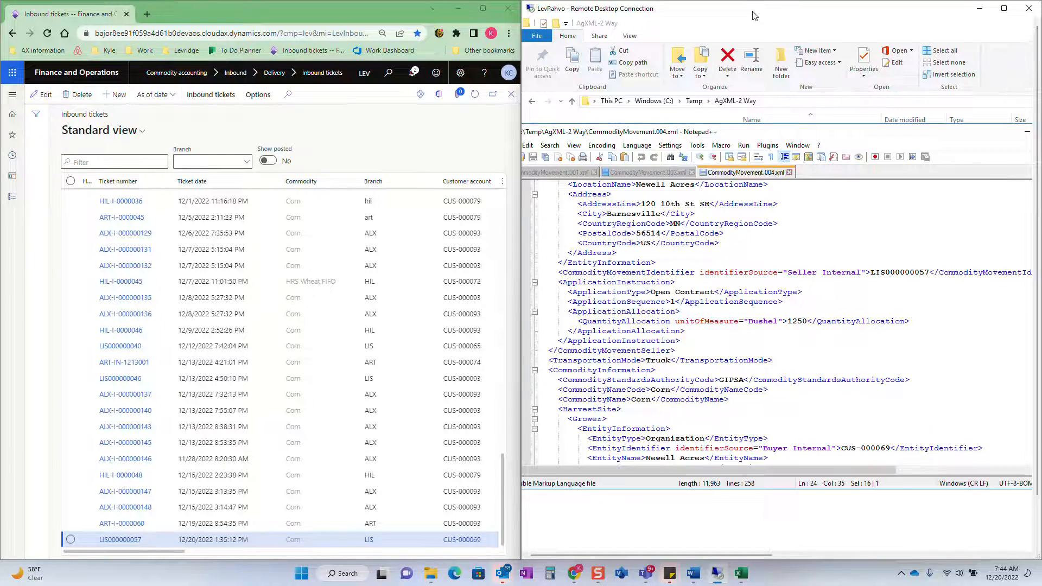
left_click_drag(754, 15, 355, 2)
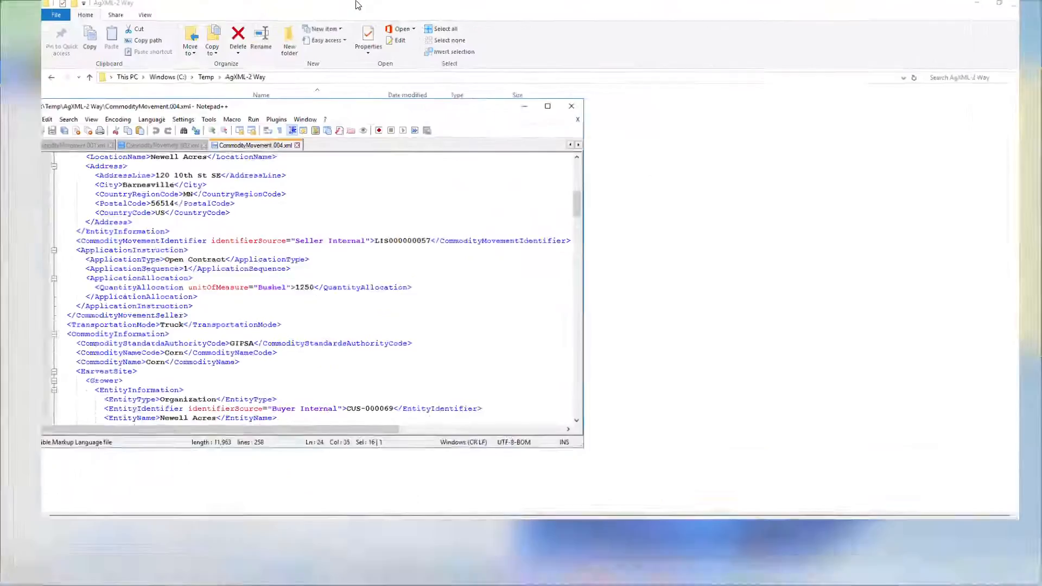
left_click(555, 114)
right_click(280, 154)
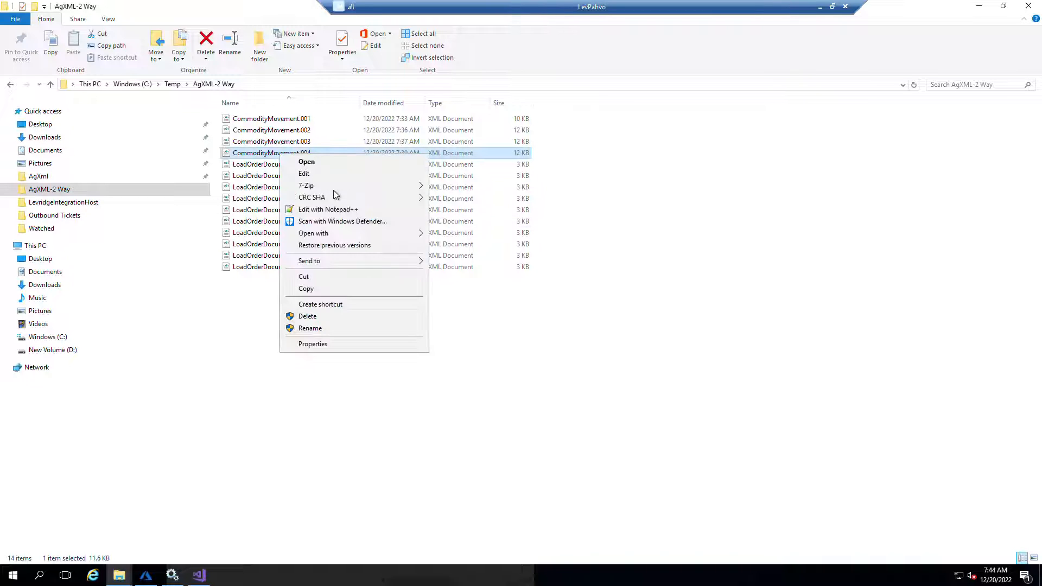
left_click(331, 209)
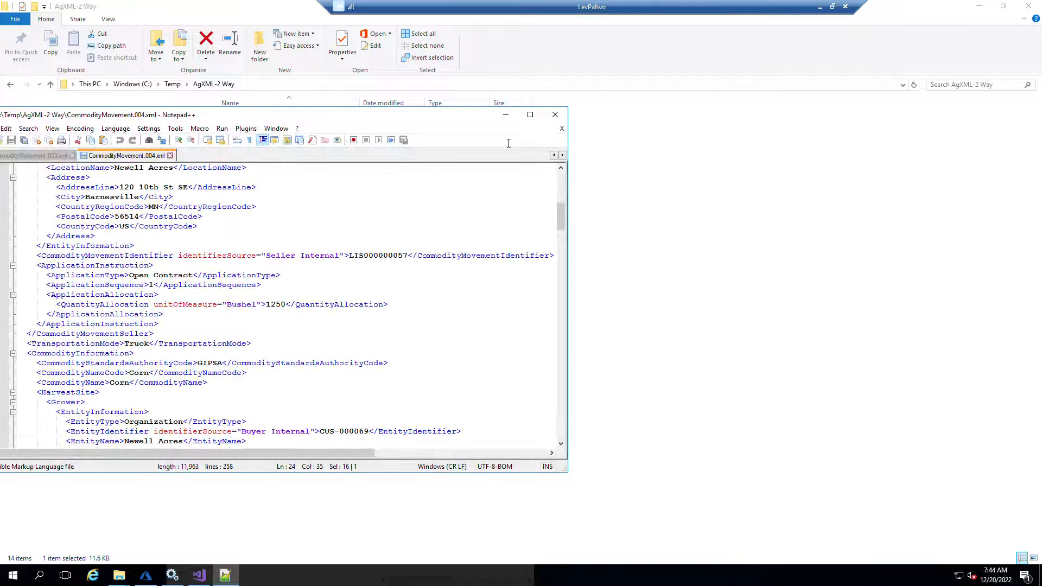
left_click(555, 115)
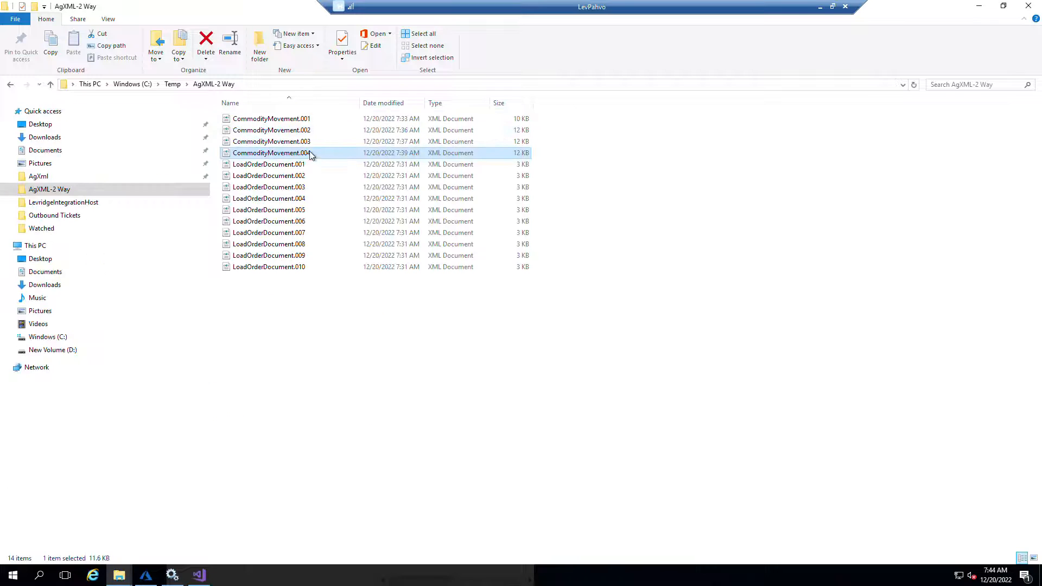
left_click_drag(268, 6, 472, 70)
left_click_drag(305, 12, 750, 134)
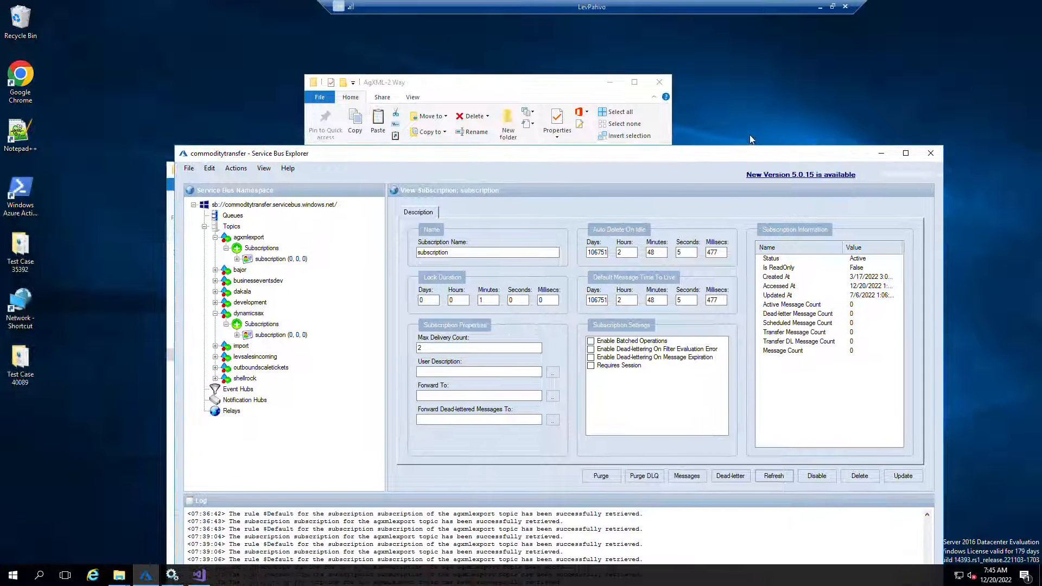
Copy the CommodityMovement.004 file from the AgXML-2 Way folder to the desktop
left_click(574, 90)
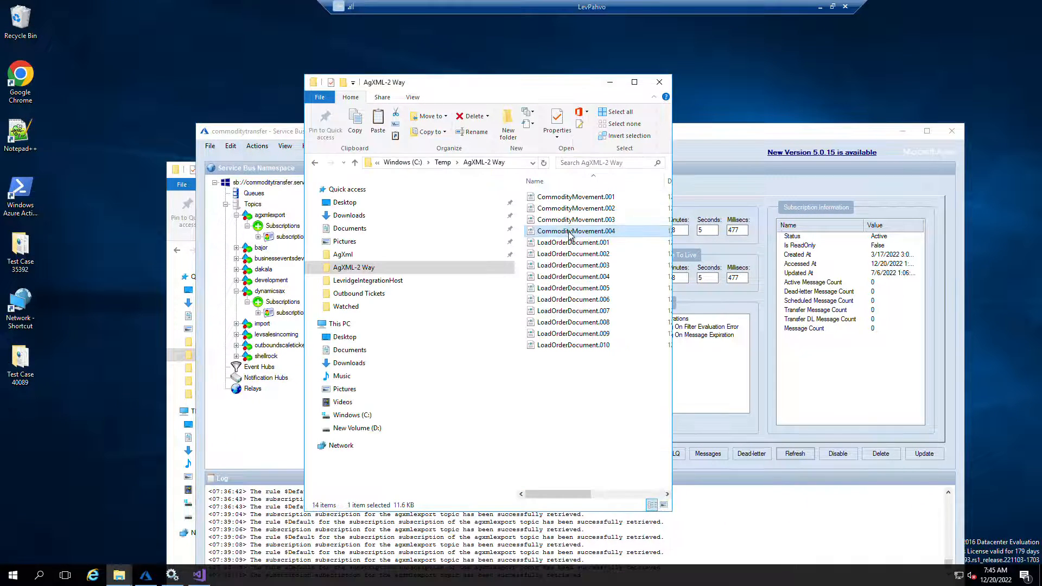
left_click(85, 430)
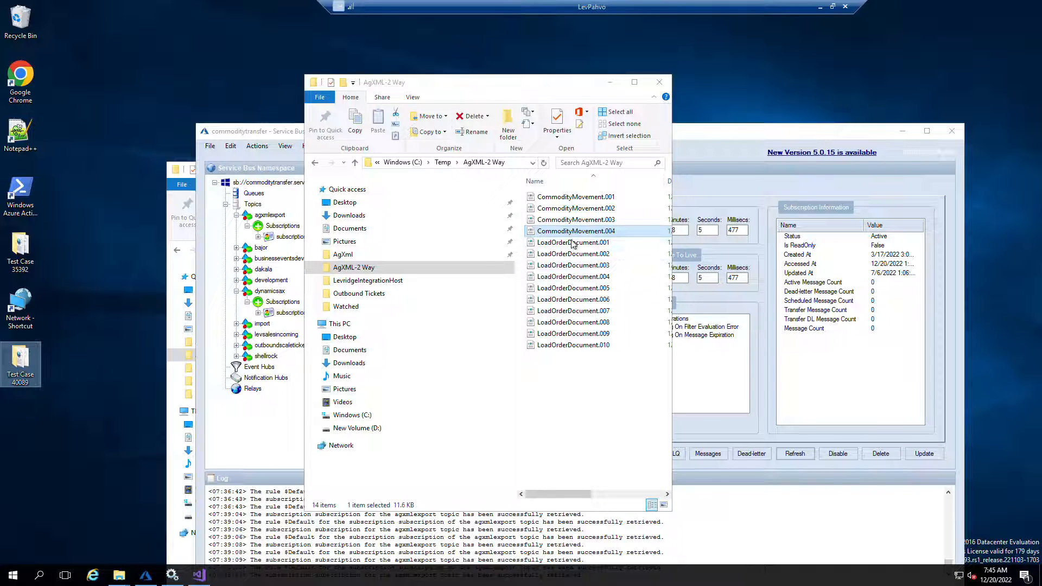
left_click(570, 231)
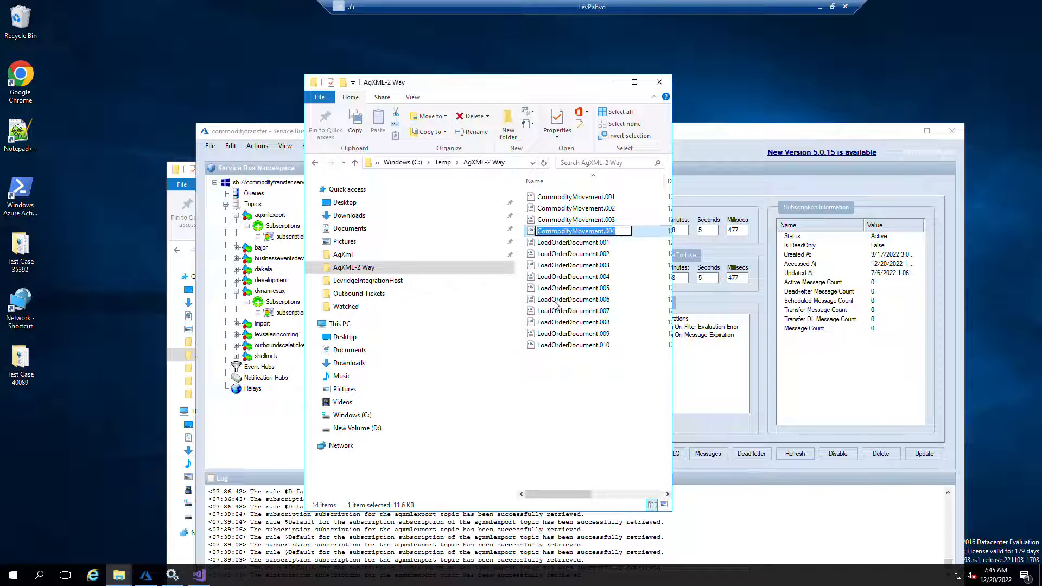
key("Return")
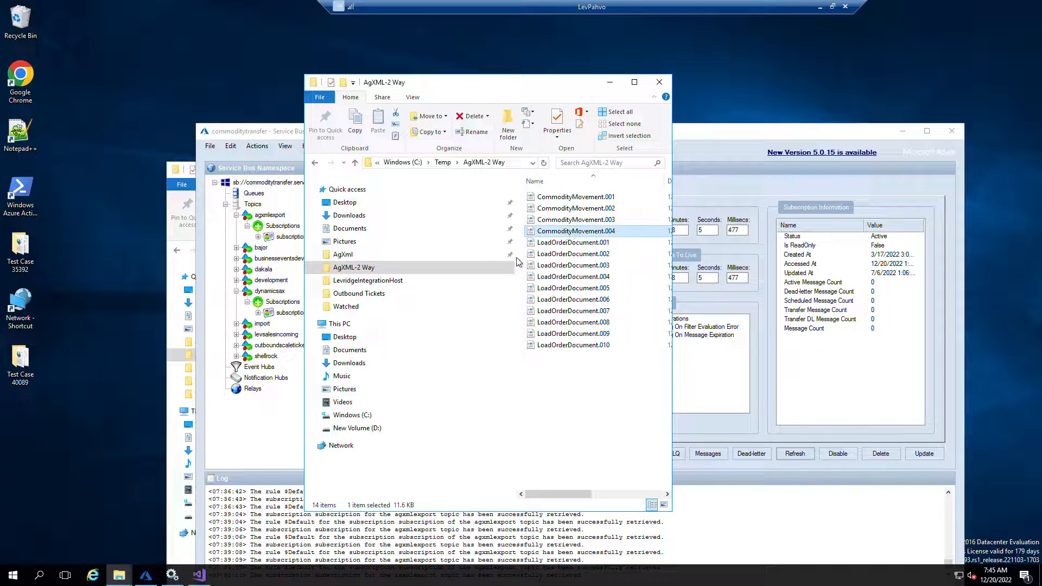
key("ctrl+c")
left_click(41, 454)
key("ctrl+v")
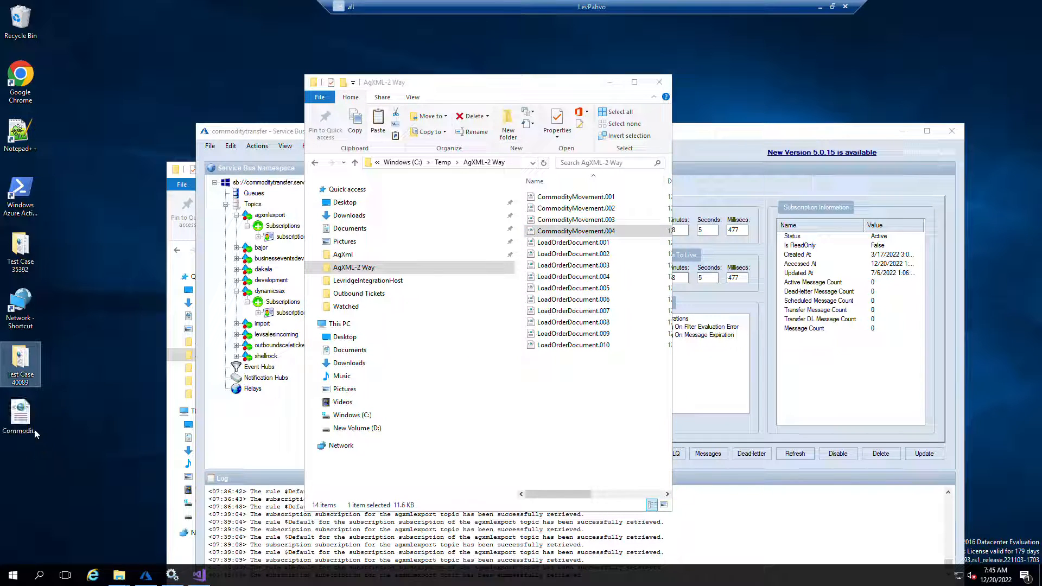
Open the desktop copy of CommodityMovement.004 in Notepad++ and maximise its window
right_click(36, 429)
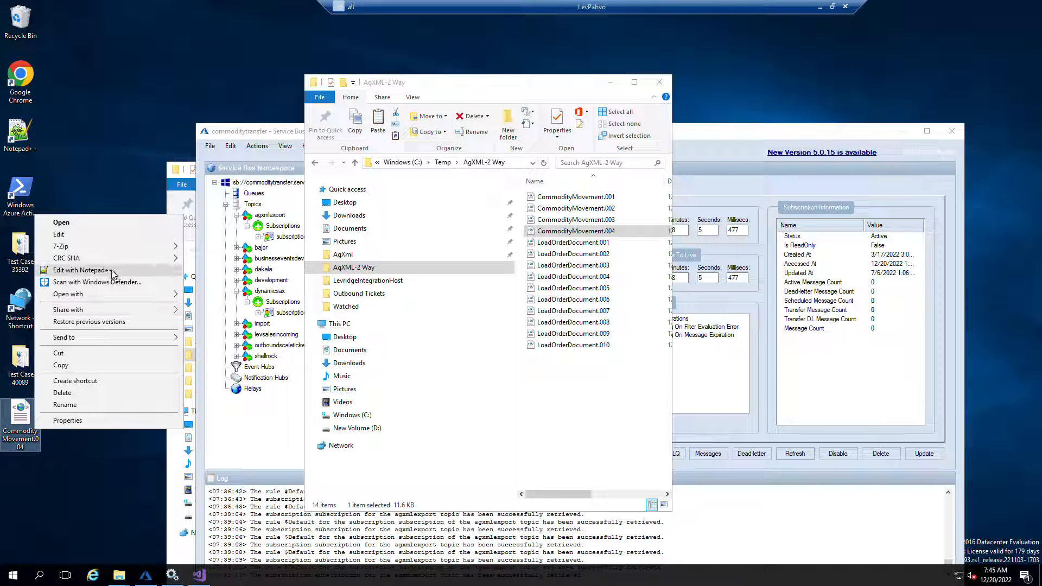
left_click(113, 270)
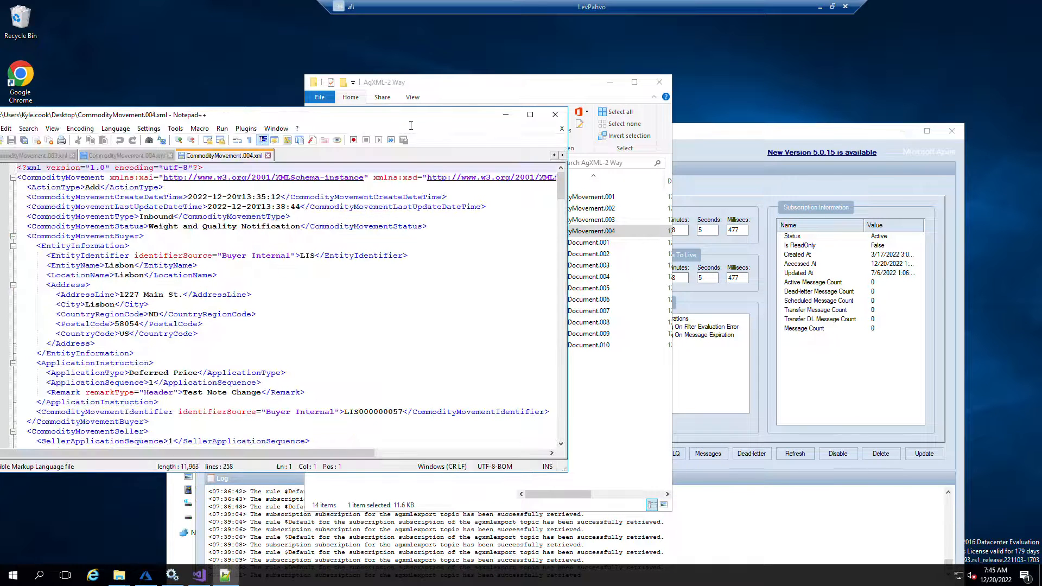
double_click(411, 120)
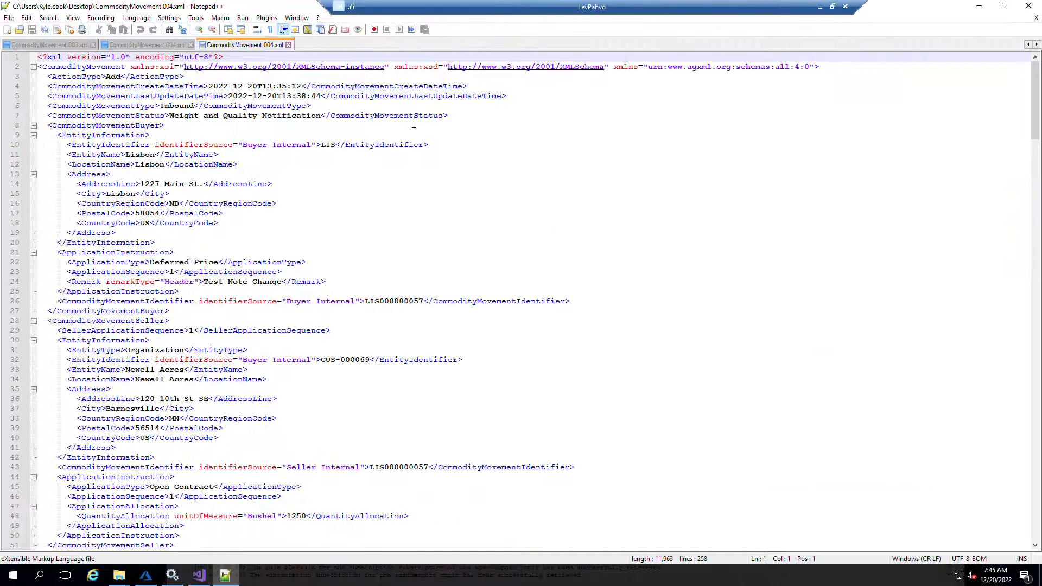
Replace all occurrences of the ticket identifier LIS000000057 with LIS000000058 throughout the file
left_click(423, 301)
key("ctrl+shift+Left")
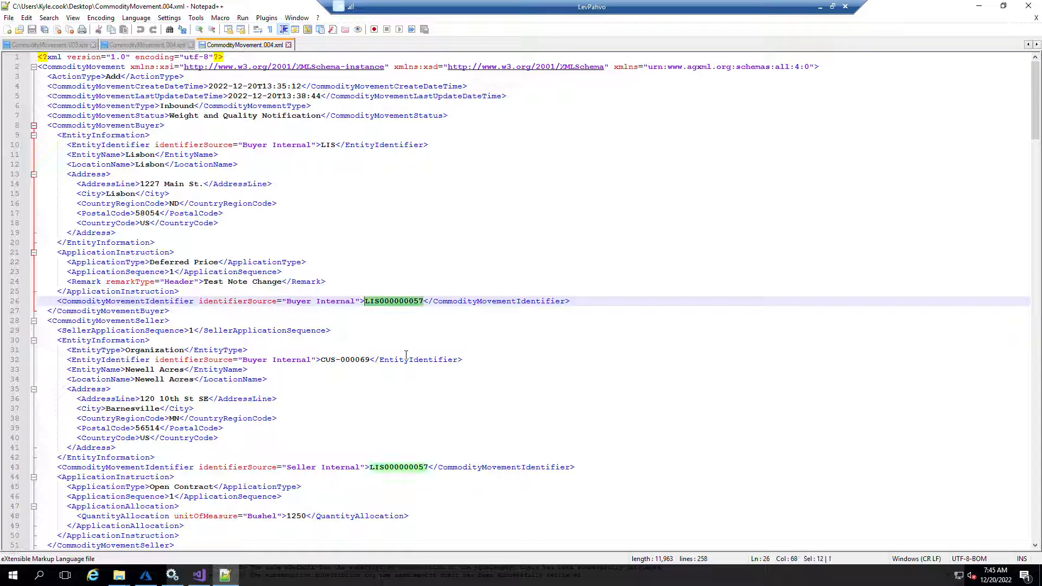
key("ctrl+h")
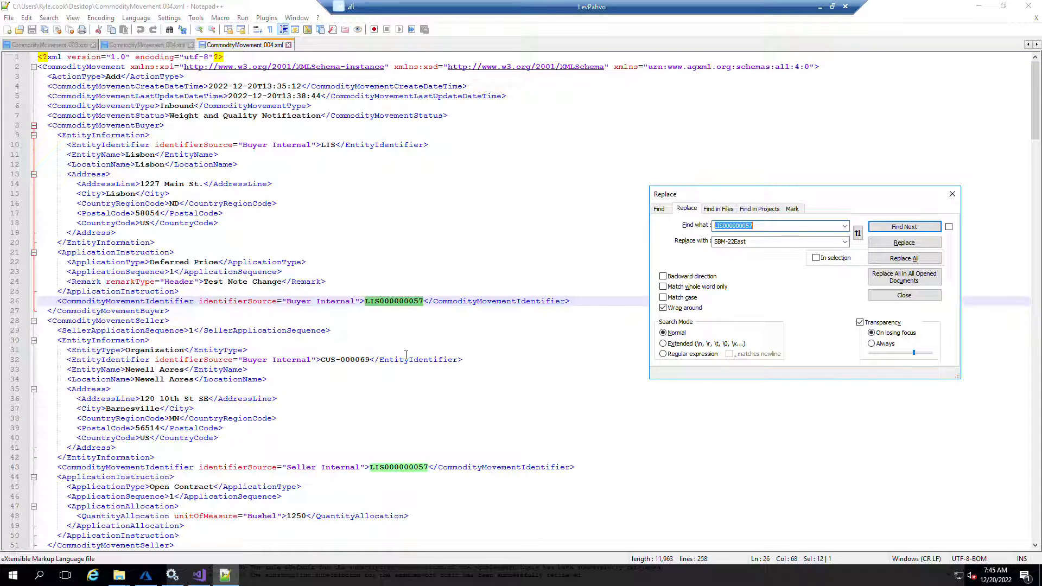
key("Tab")
type("v")
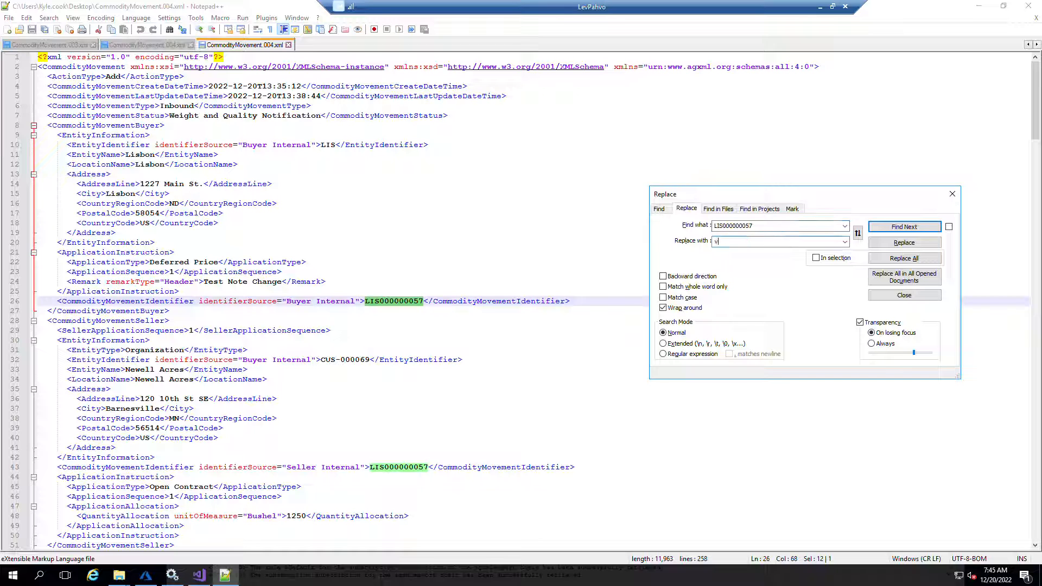
key("ctrl+v")
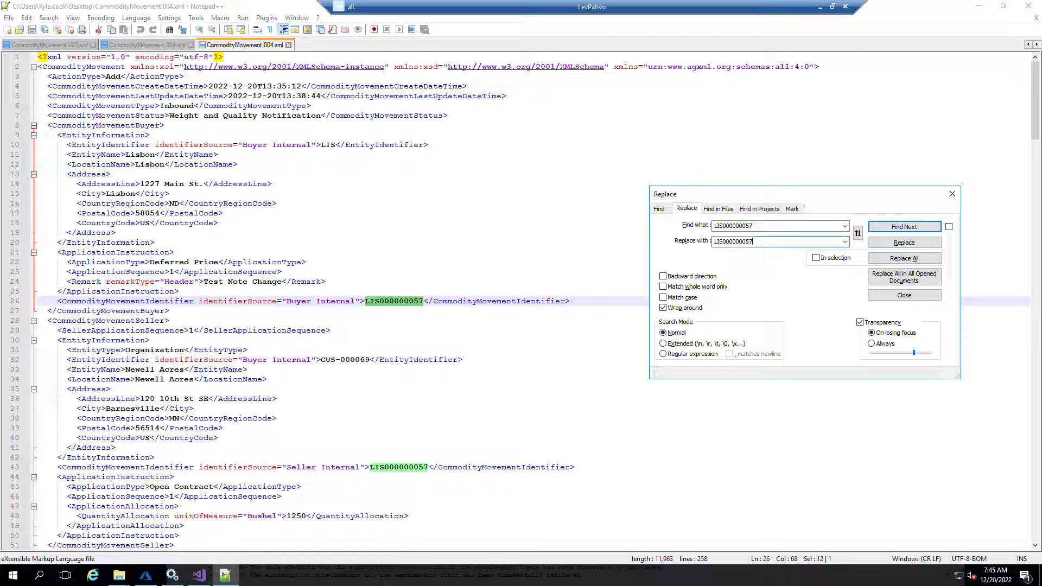
key("BackSpace")
left_click(903, 258)
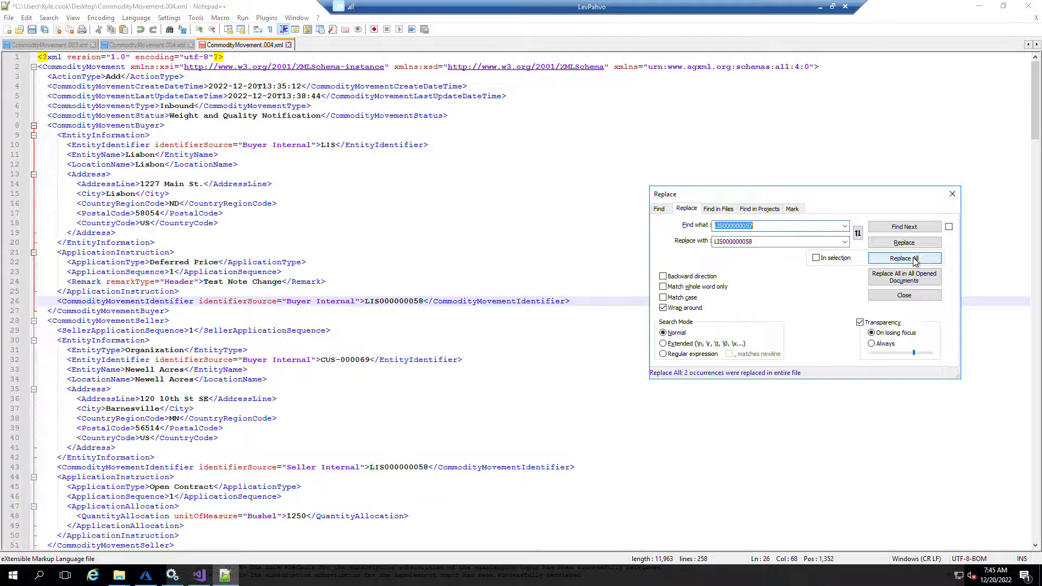
left_click(952, 193)
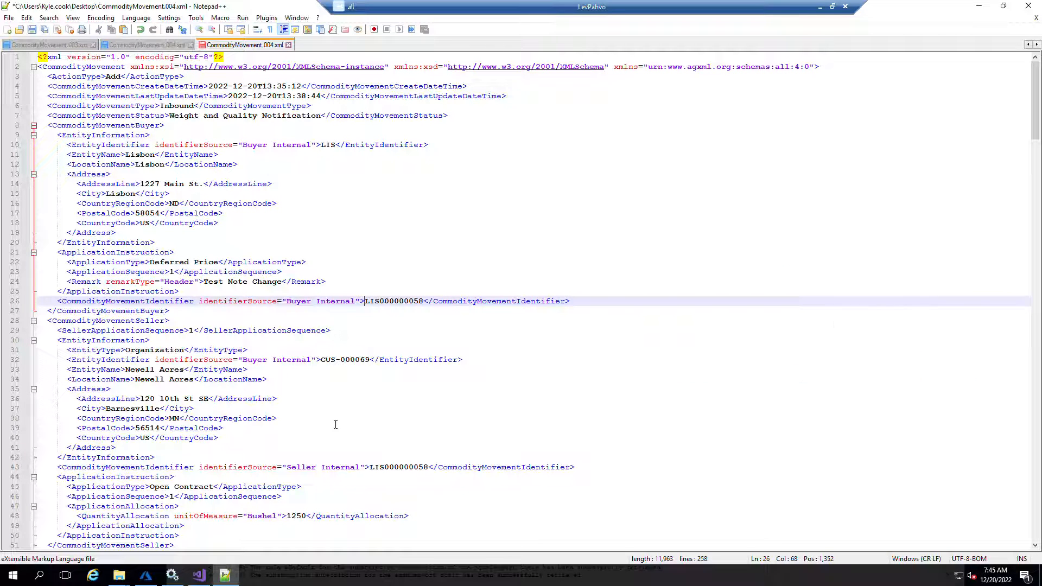
Set the gross weight value to 99500 lb in the weight certificate line
scroll(309, 415, "down", 4)
scroll(230, 359, "down", 7)
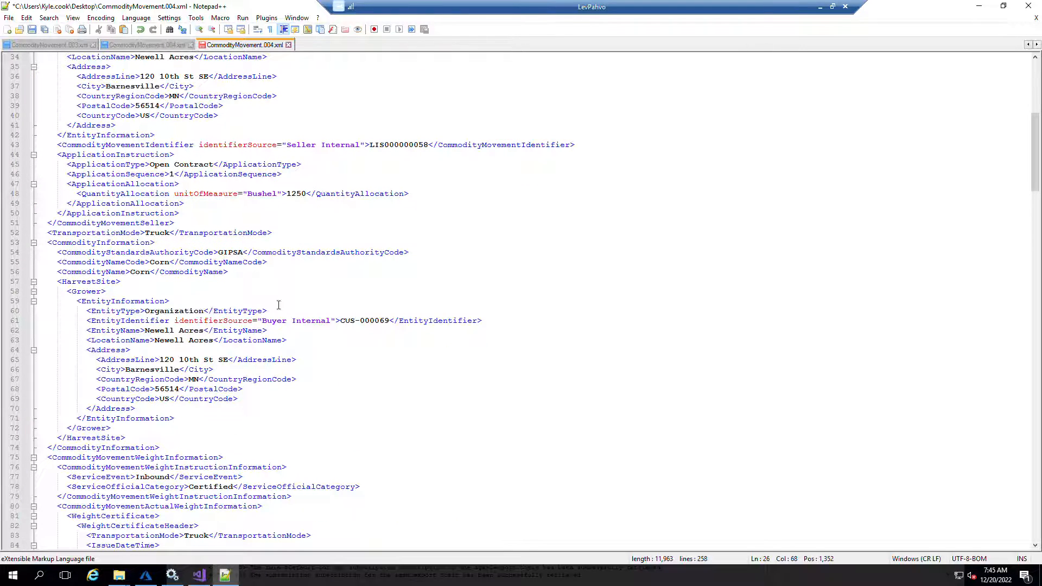
scroll(218, 359, "down", 4)
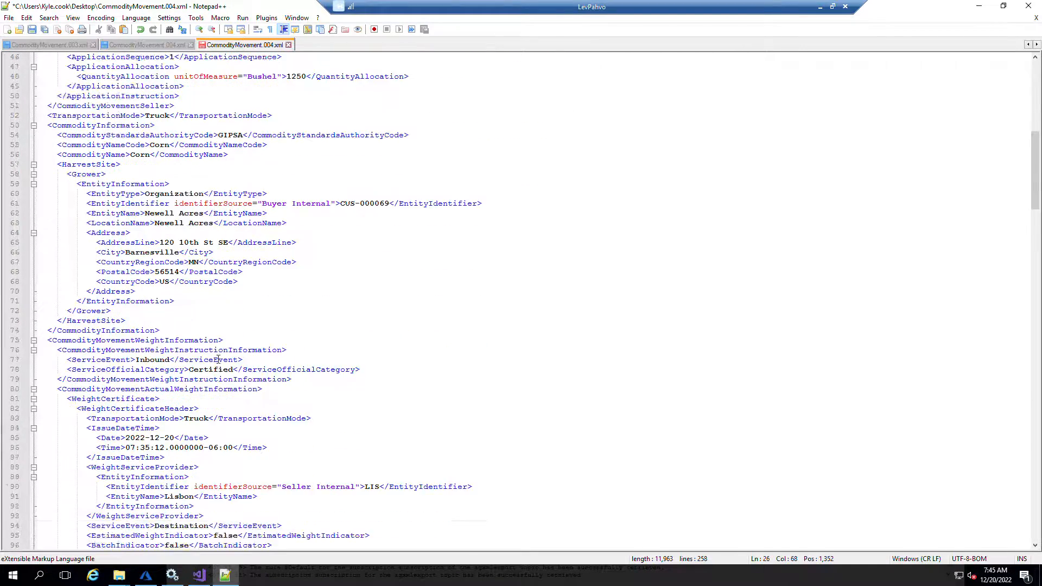
scroll(217, 359, "down", 9)
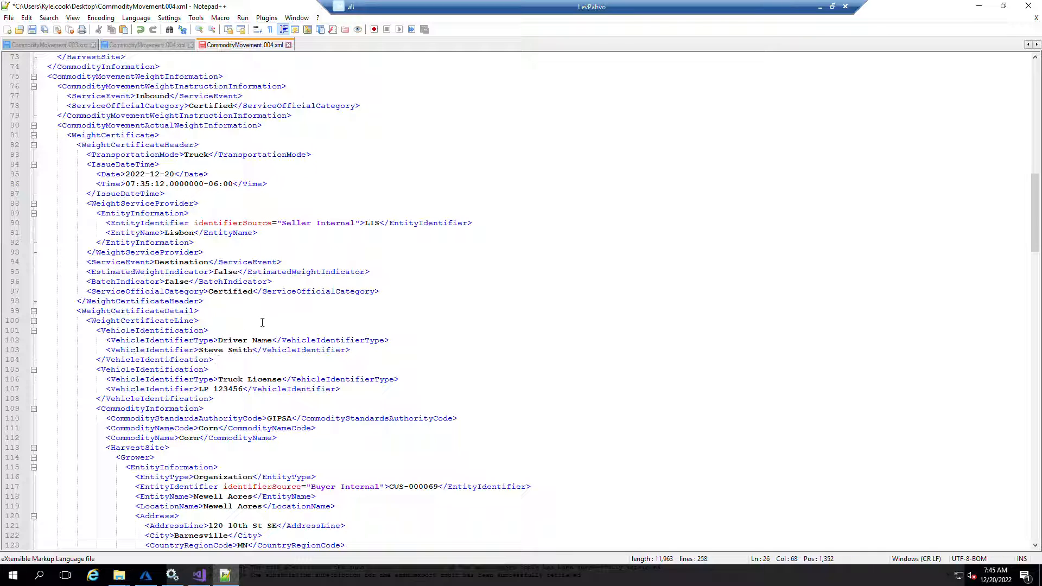
scroll(268, 319, "down", 9)
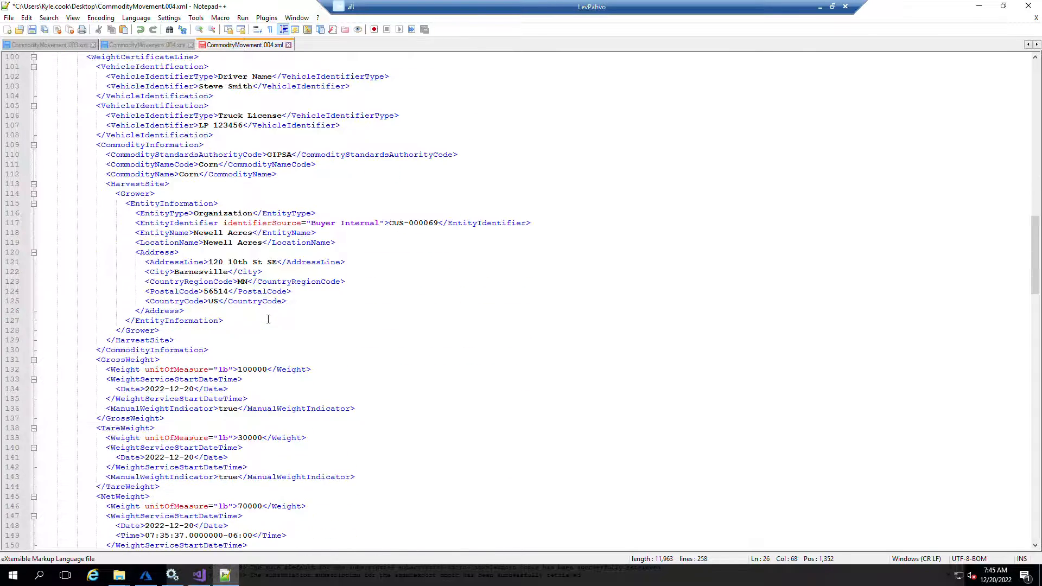
left_click_drag(266, 371, 239, 370)
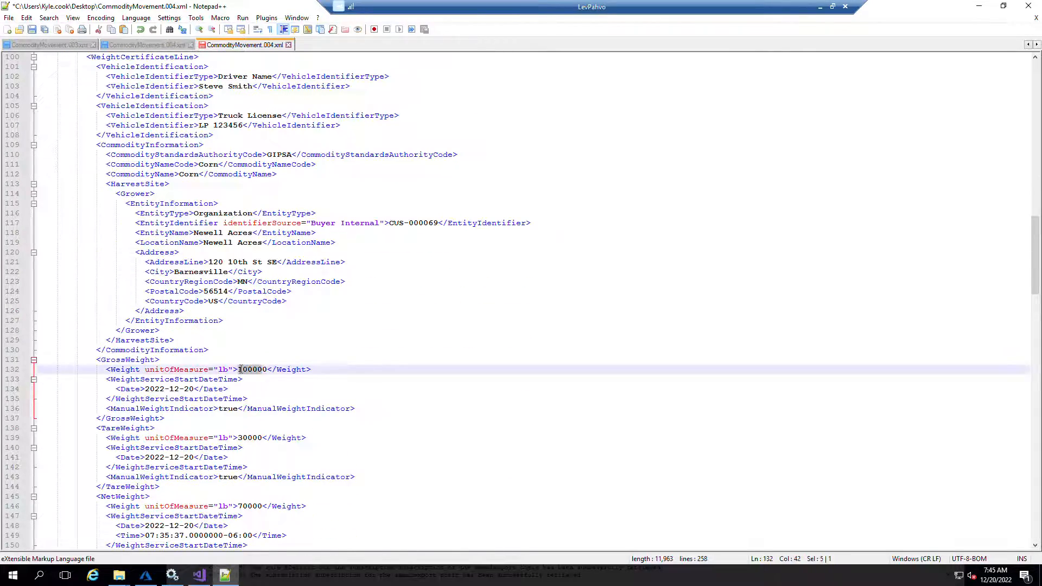
key("Delete")
key("Delete")
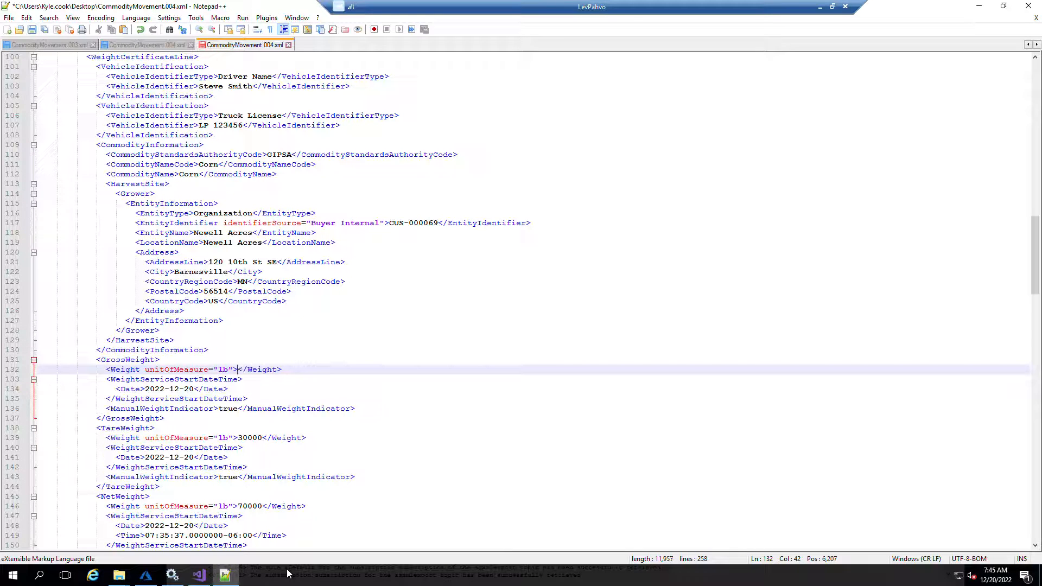
type("99500")
left_click(262, 439)
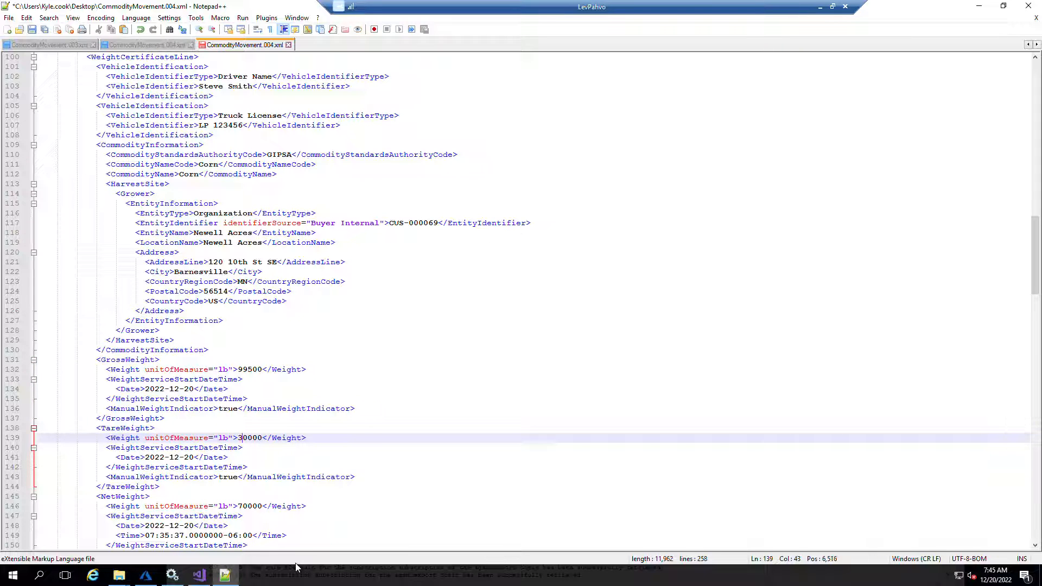
Set the tare weight value to 20000 lb in the weight certificate line
key("BackSpace")
type("2")
left_click(284, 458)
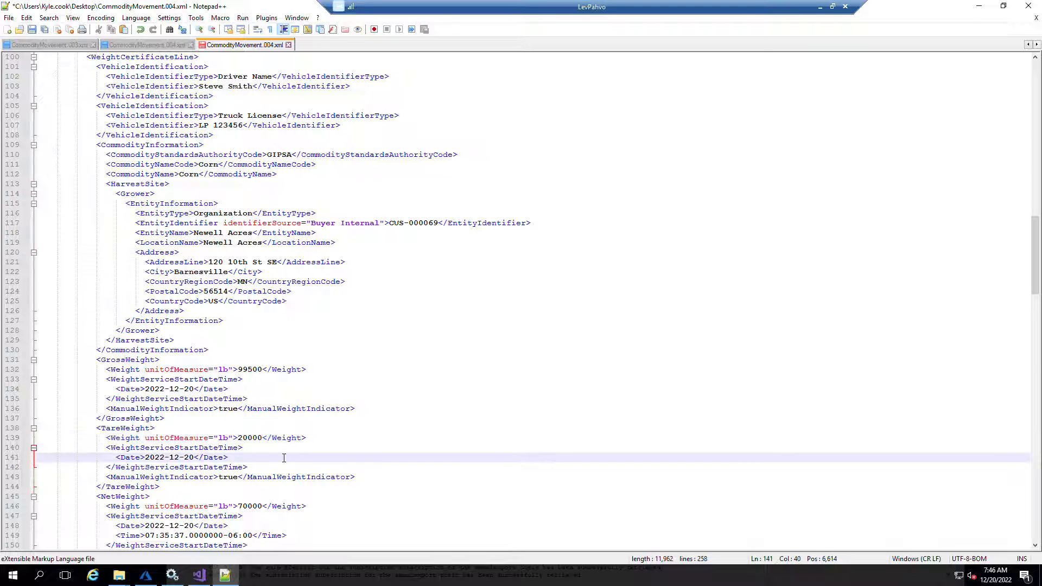
Calculate 99500 minus 20000 in Calculator to get the net weight
scroll(284, 458, "down", 2)
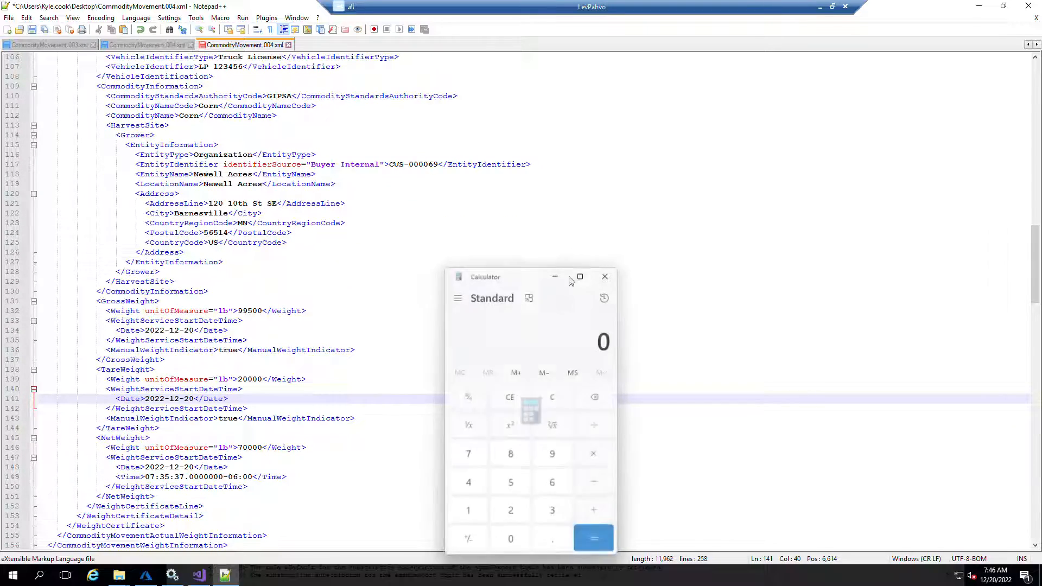
type("99500 - ")
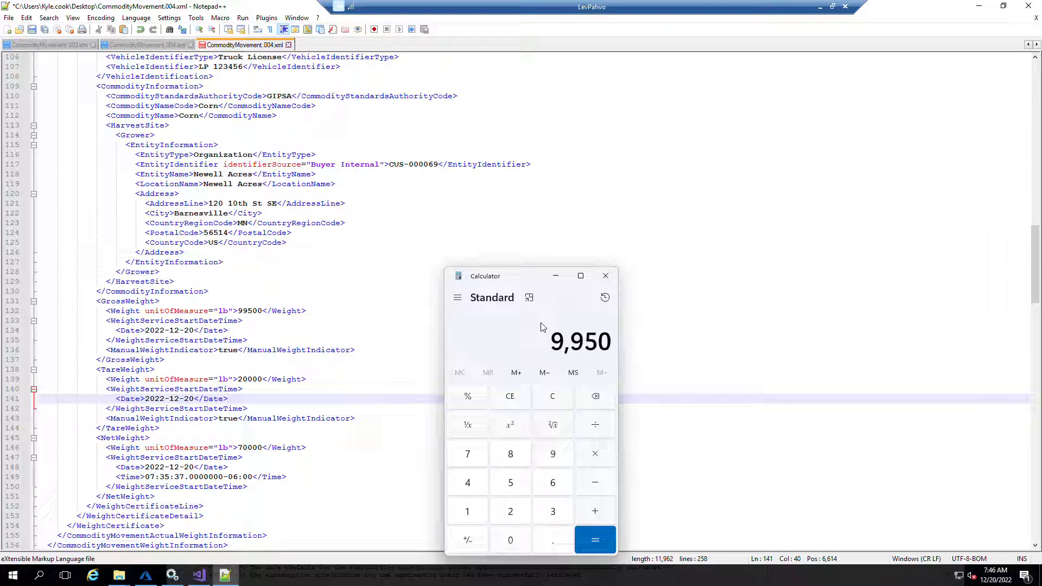
type("200000")
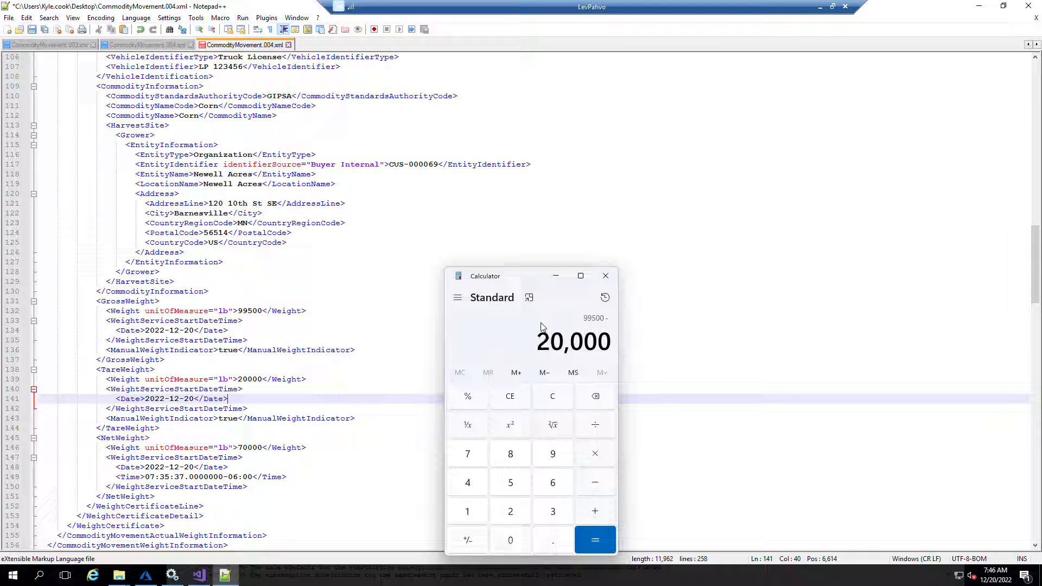
key("Return")
Set the net weight value to 79500 lb
left_click(248, 448)
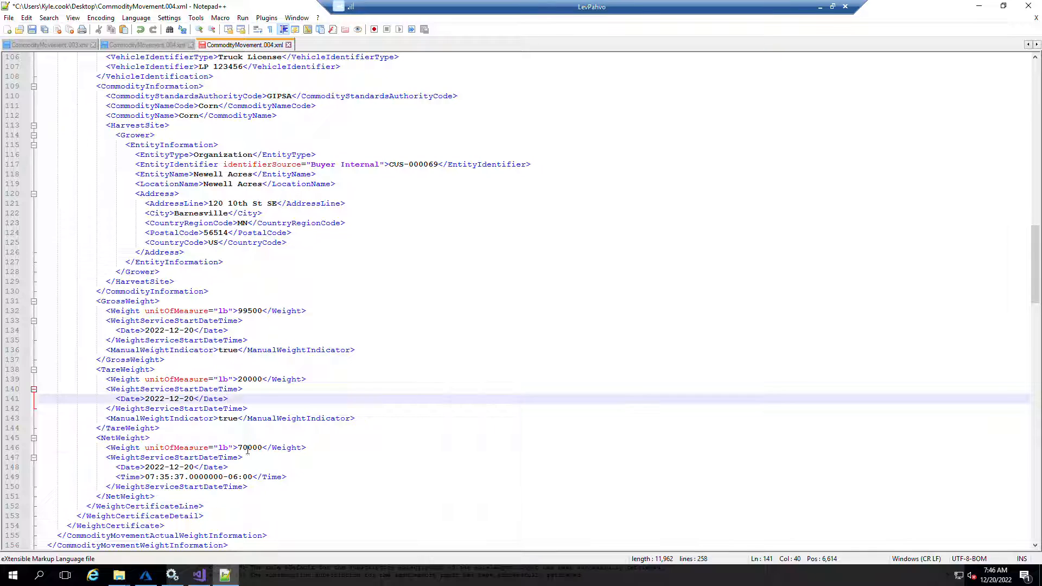
key("BackSpace")
type("9")
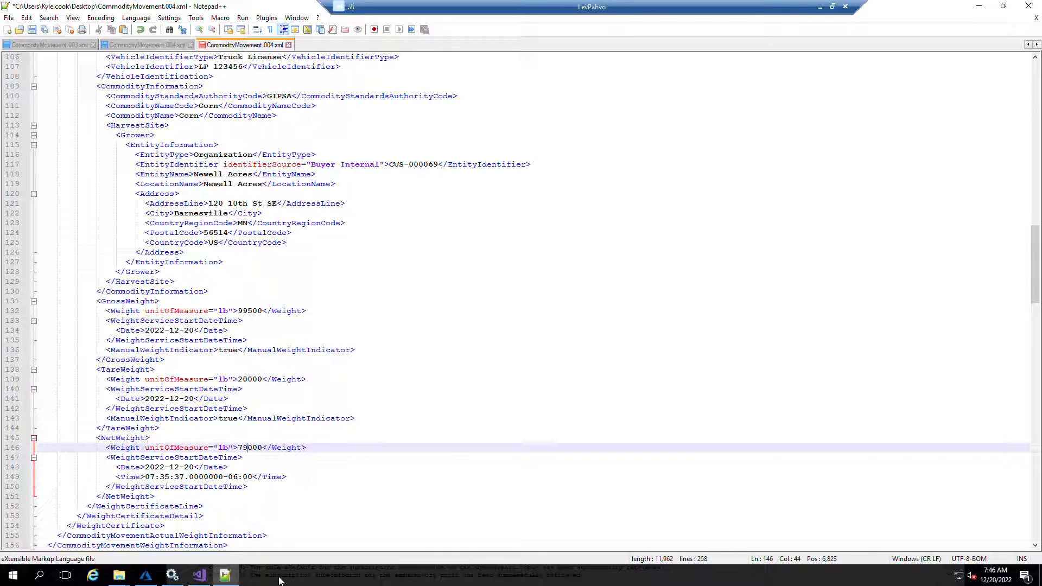
key("BackSpace")
type("5")
Set the Moist quality factor value to 99
left_click(454, 467)
scroll(384, 416, "down", 6)
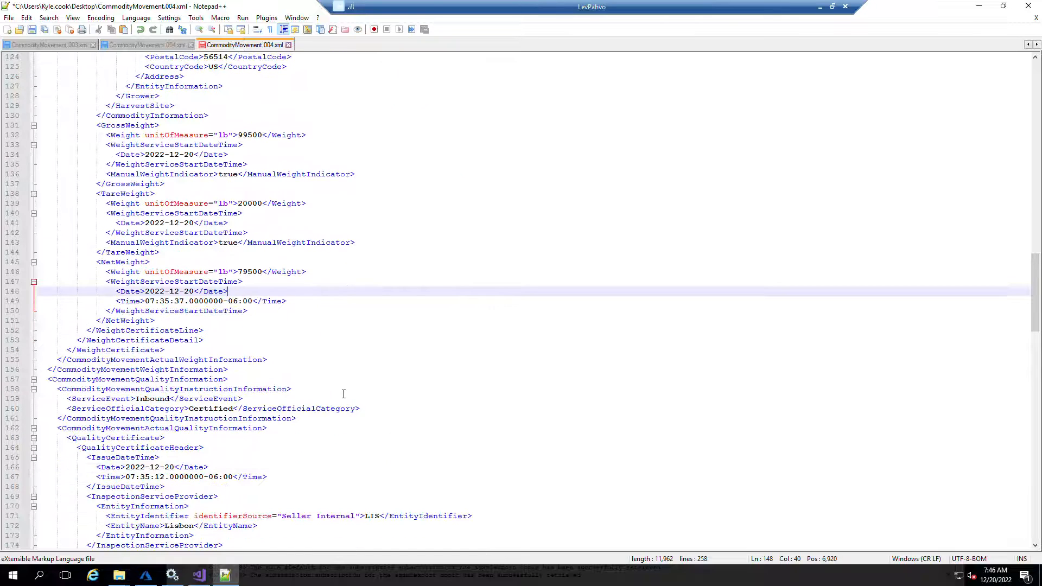
scroll(214, 356, "down", 8)
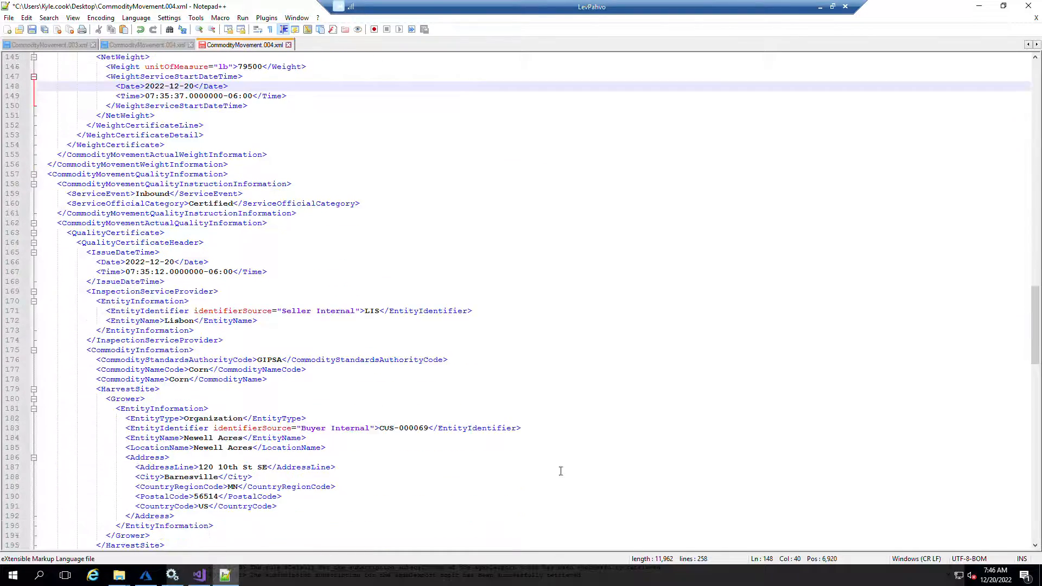
scroll(305, 288, "down", 6)
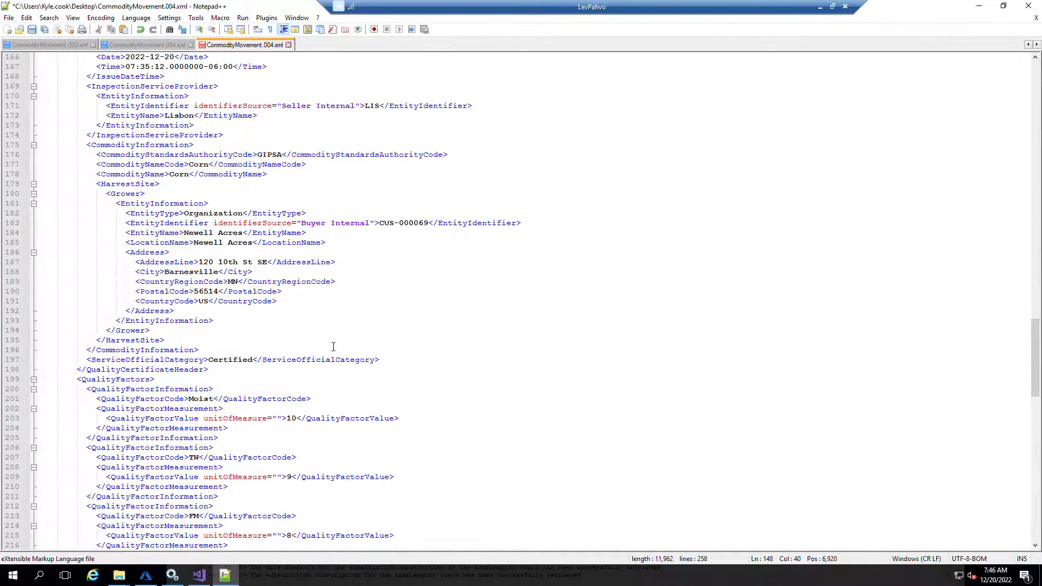
scroll(301, 410, "down", 5)
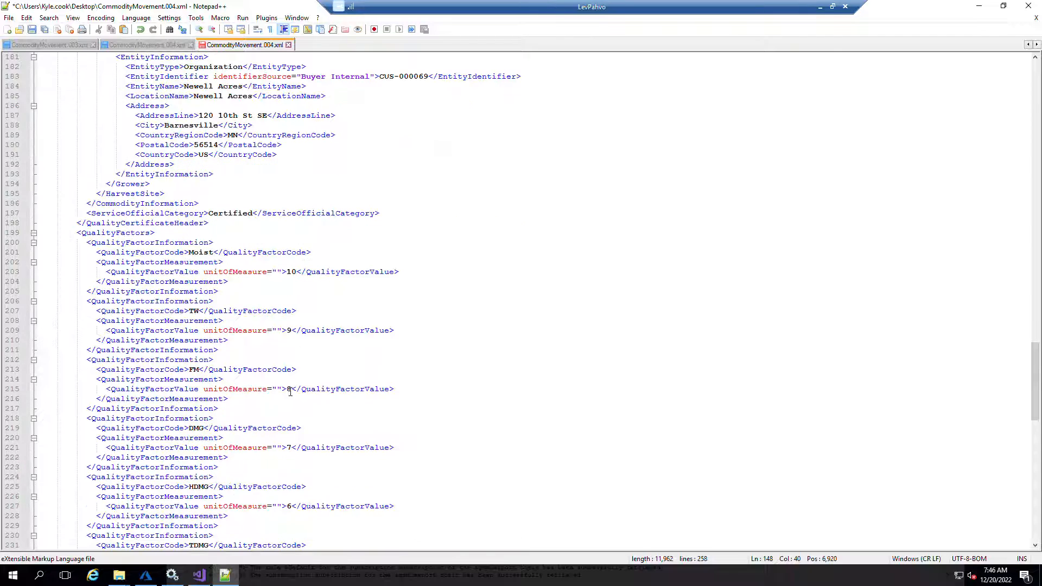
left_click(297, 272)
key("BackSpace")
key("BackSpace")
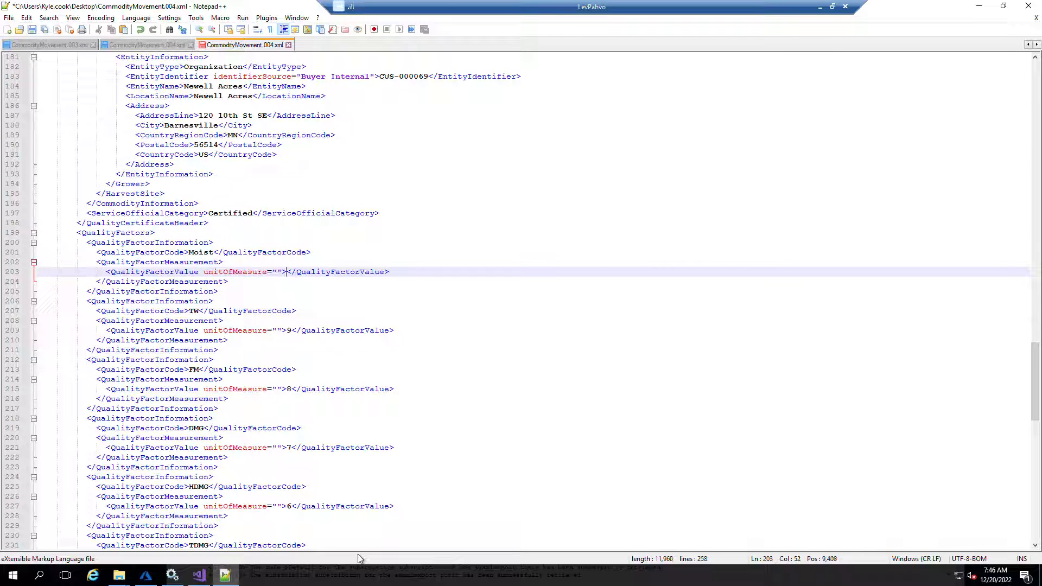
type("99")
Save the edited XML file and close Notepad++
left_click(545, 238)
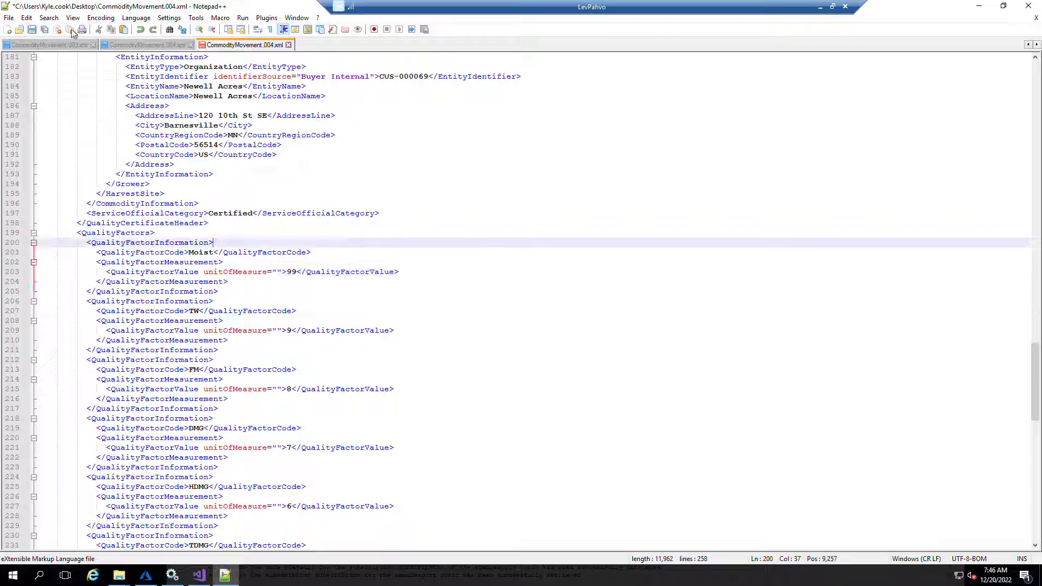
key("ctrl+s")
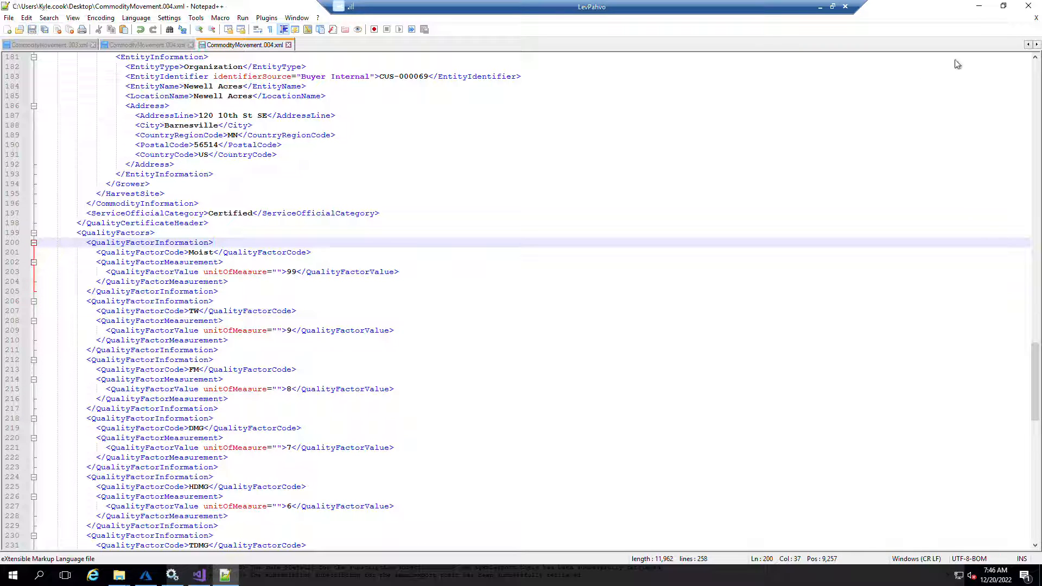
left_click(1028, 6)
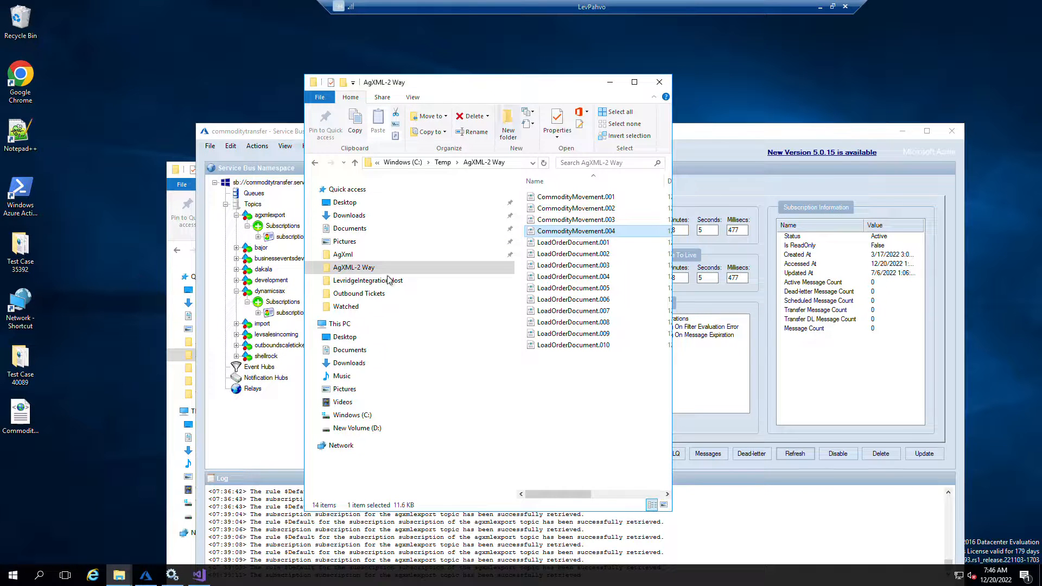
Open a second File Explorer window on the Levridge Watched folder and arrange it beside Service Bus Explorer
left_click(171, 561)
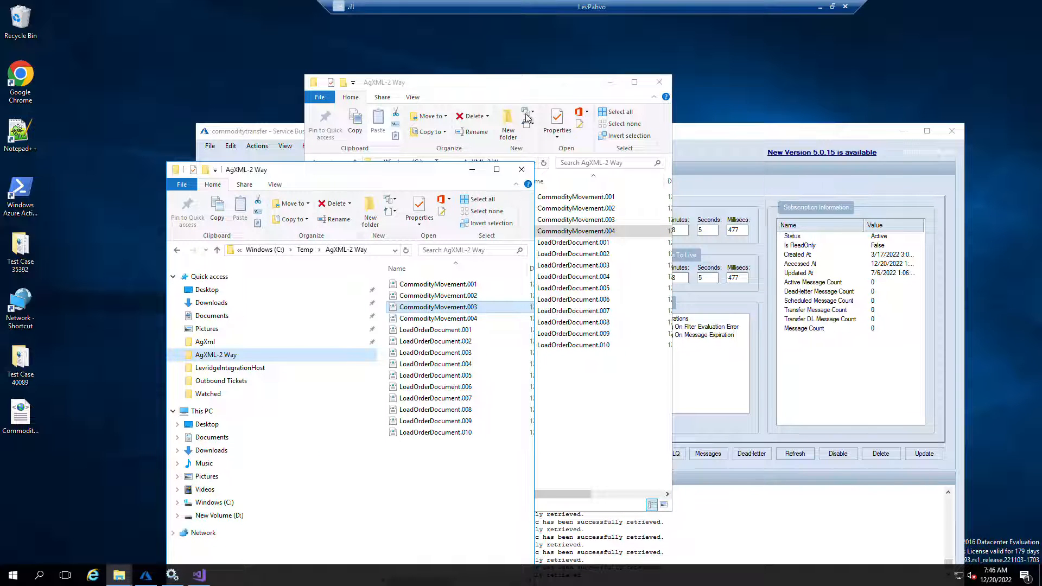
left_click_drag(344, 88, 479, 78)
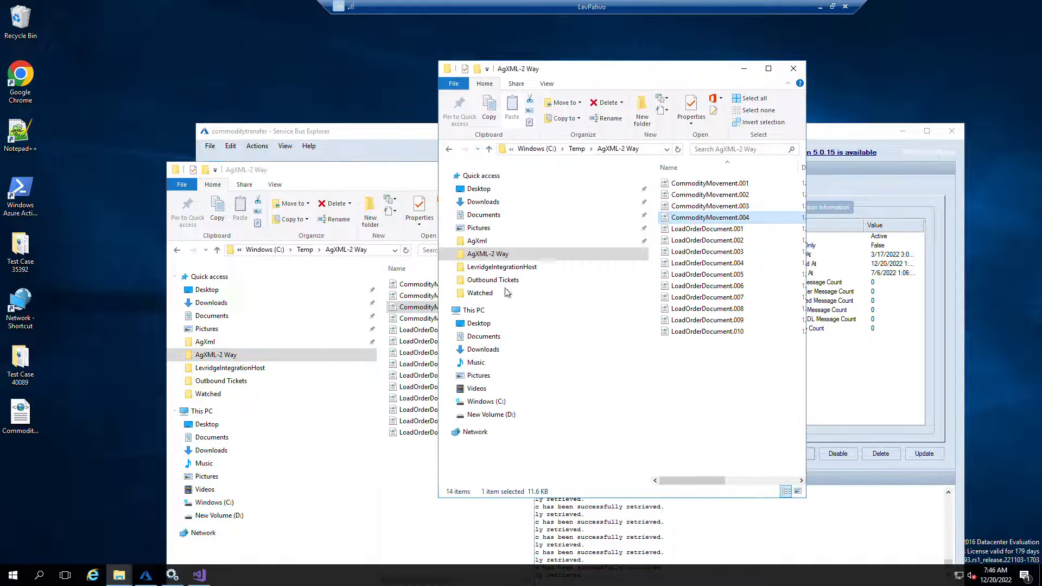
left_click(478, 293)
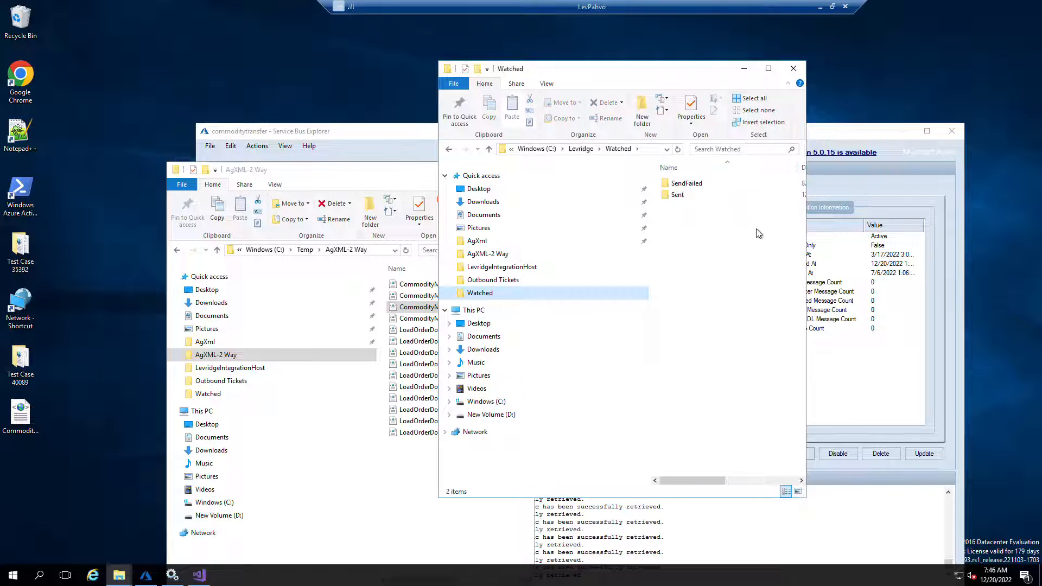
left_click_drag(277, 176, 185, 170)
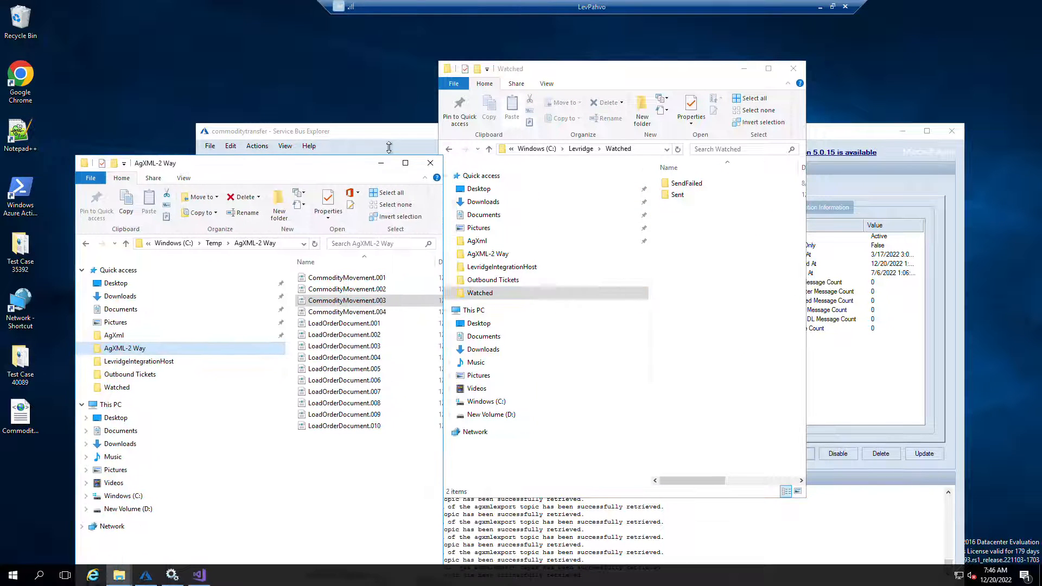
left_click(390, 133)
left_click_drag(601, 75, 823, 78)
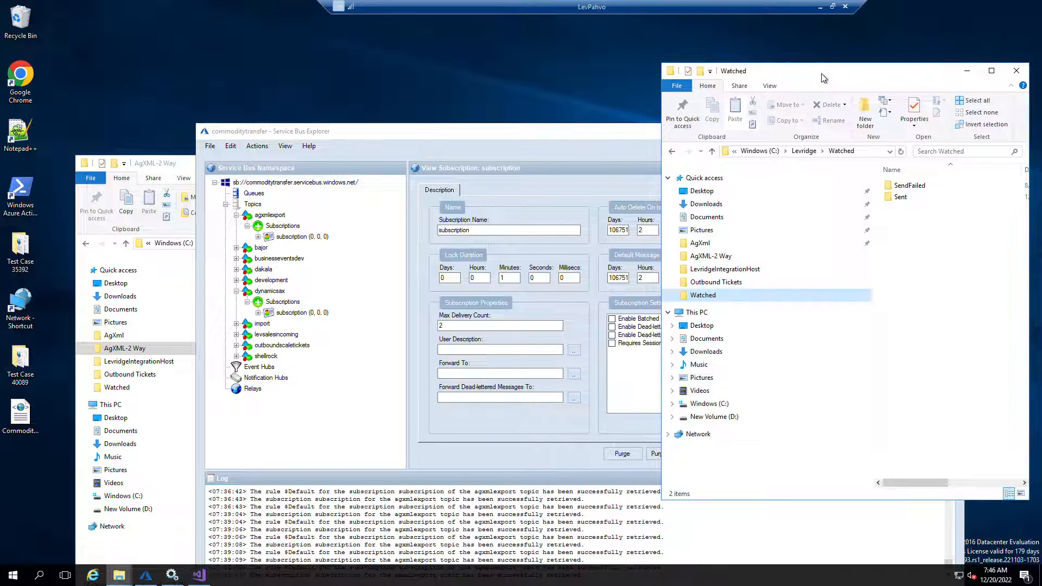
Refresh the agxmlexport subscription and select the dynamicsax subscription in Service Bus Explorer
left_click(273, 220)
left_click(287, 236)
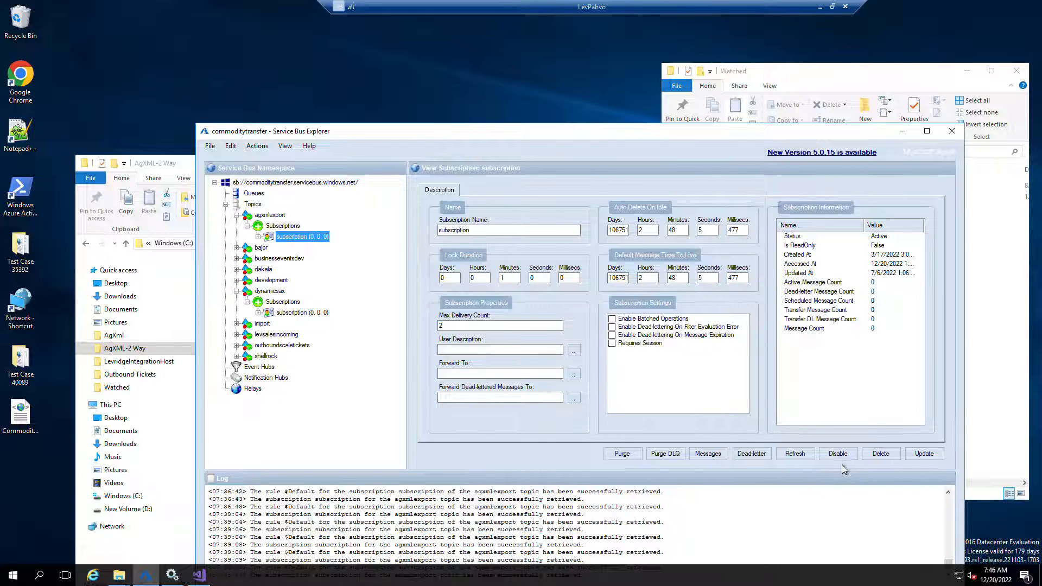
left_click(795, 454)
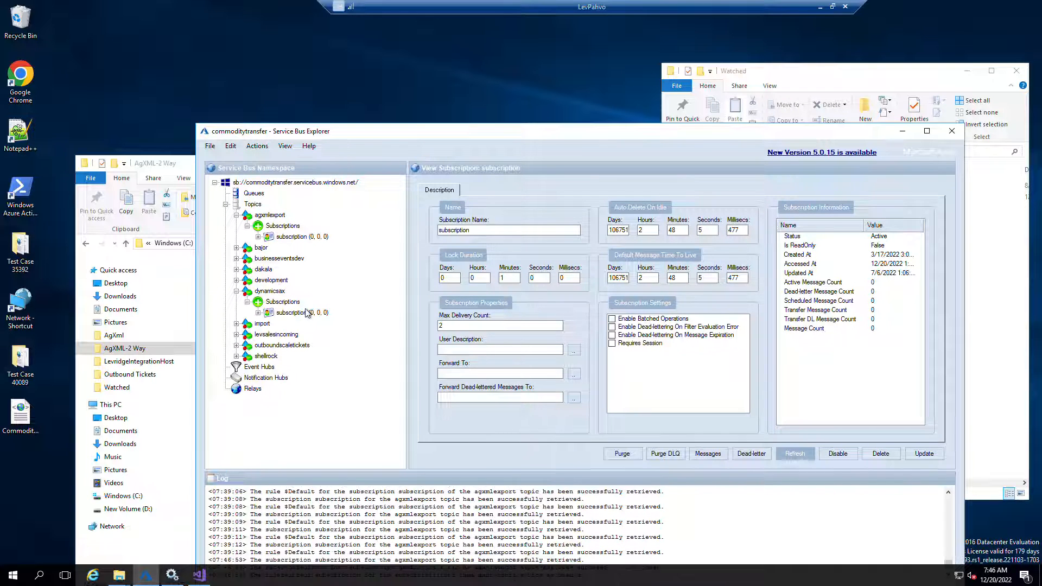
left_click(290, 313)
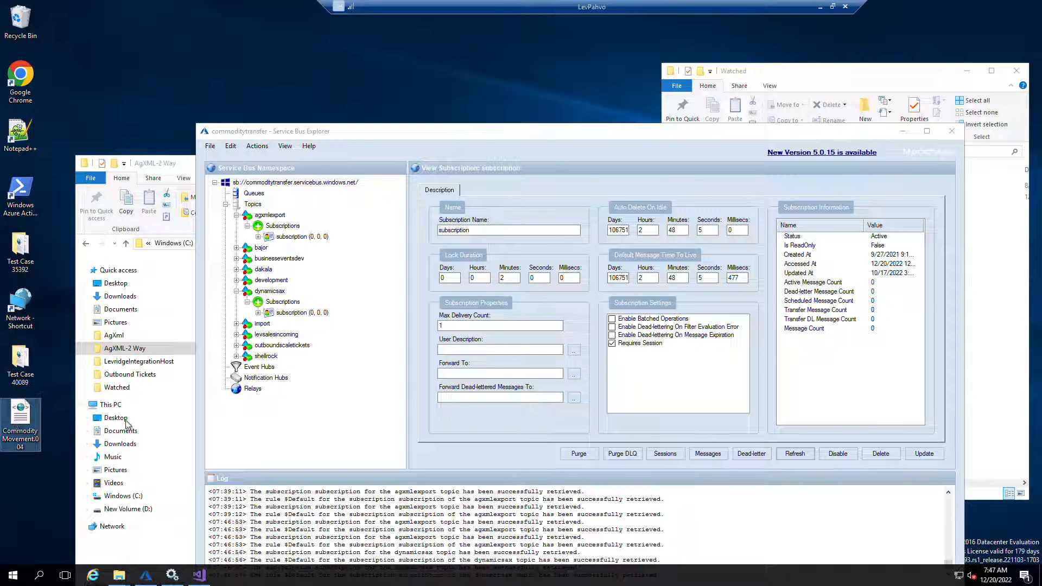
Paste the modified CommodityMovement.004 file into the Watched folder and reselect the dynamicsax subscription
left_click(835, 81)
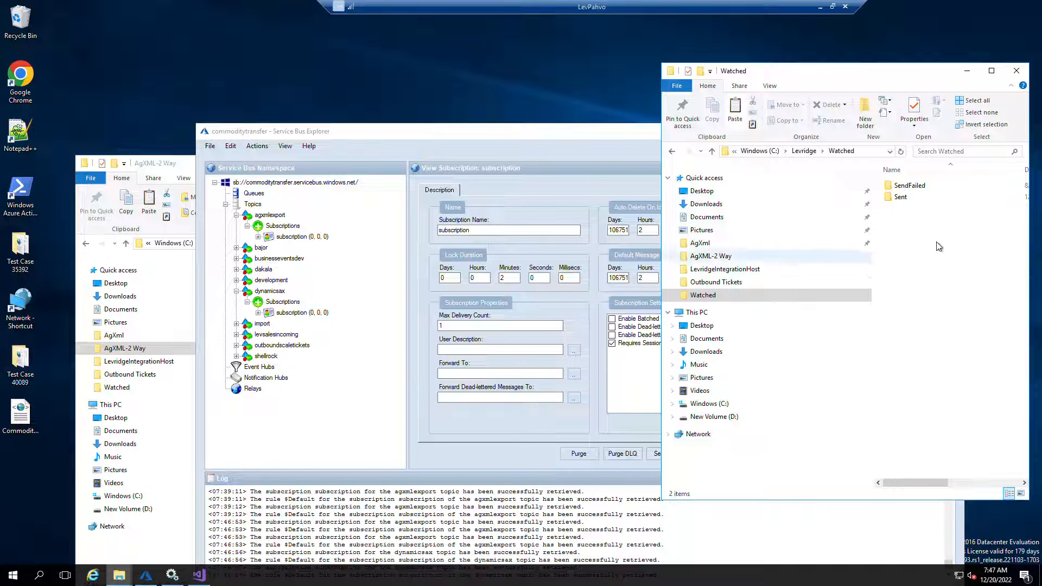
key("ctrl+v")
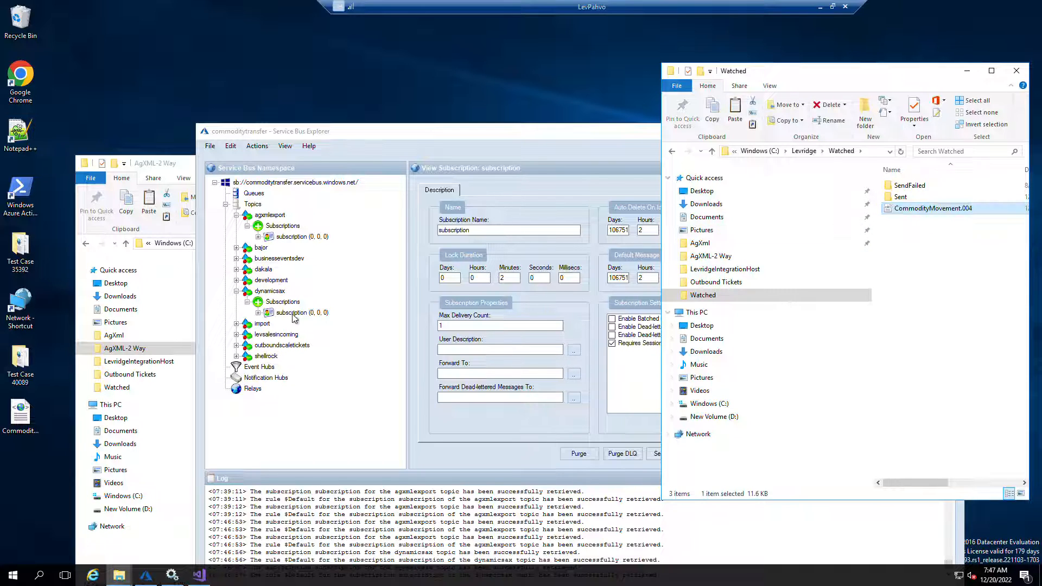
left_click(290, 315)
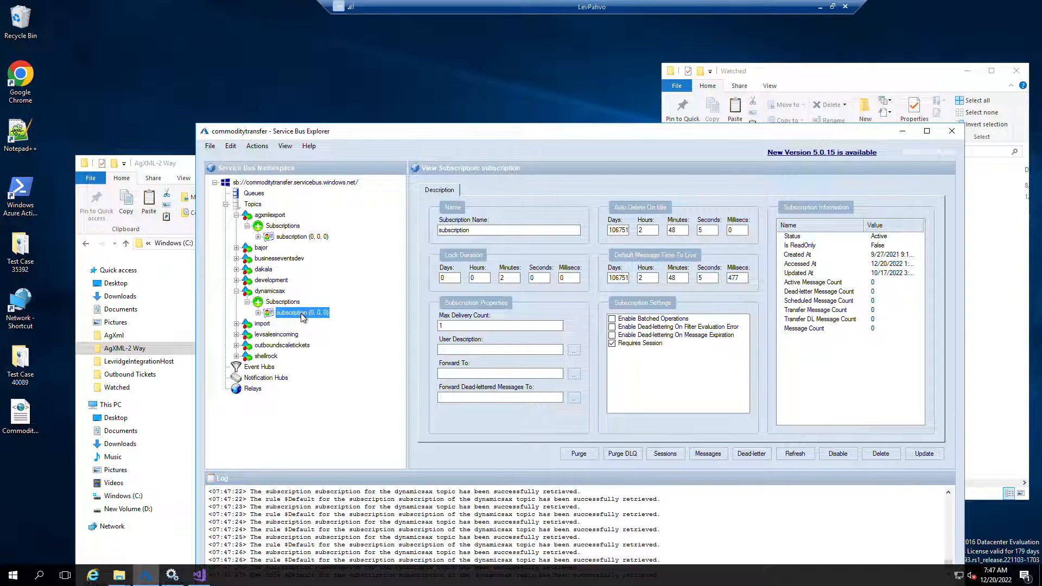
Switch to the Finance and Operations inbound tickets list and open ticket LIS000000058
left_click_drag(545, 5, 930, 173)
left_click(353, 10)
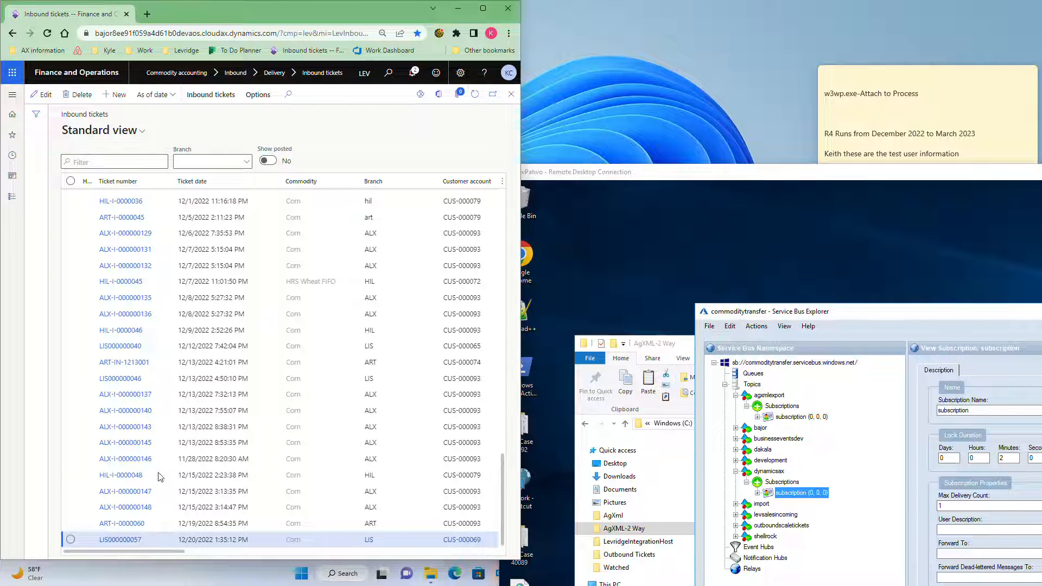
scroll(160, 477, "down", 3)
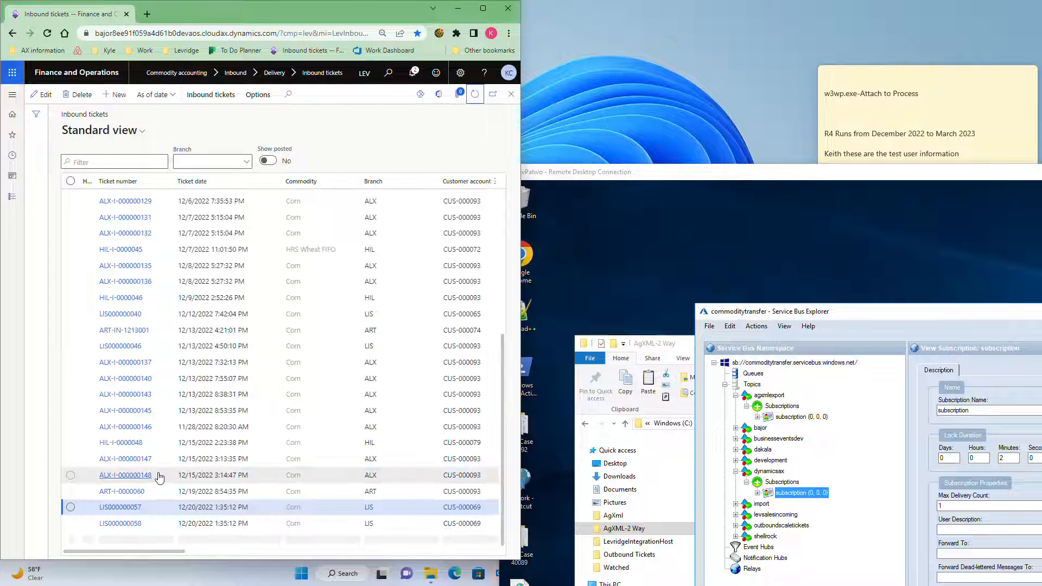
left_click(120, 528)
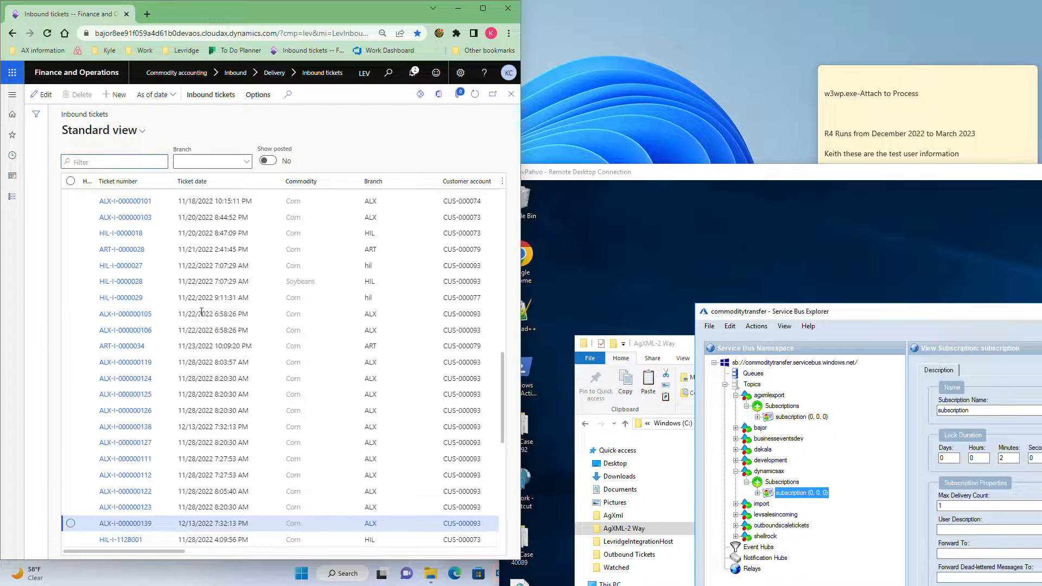
scroll(204, 450, "down", 2)
scroll(199, 442, "down", 5)
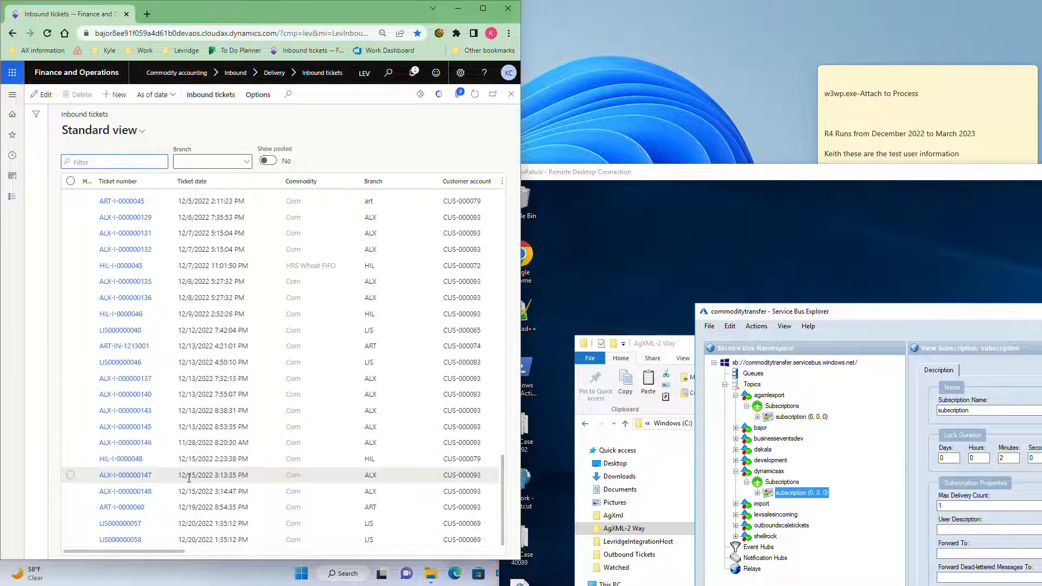
left_click(119, 543)
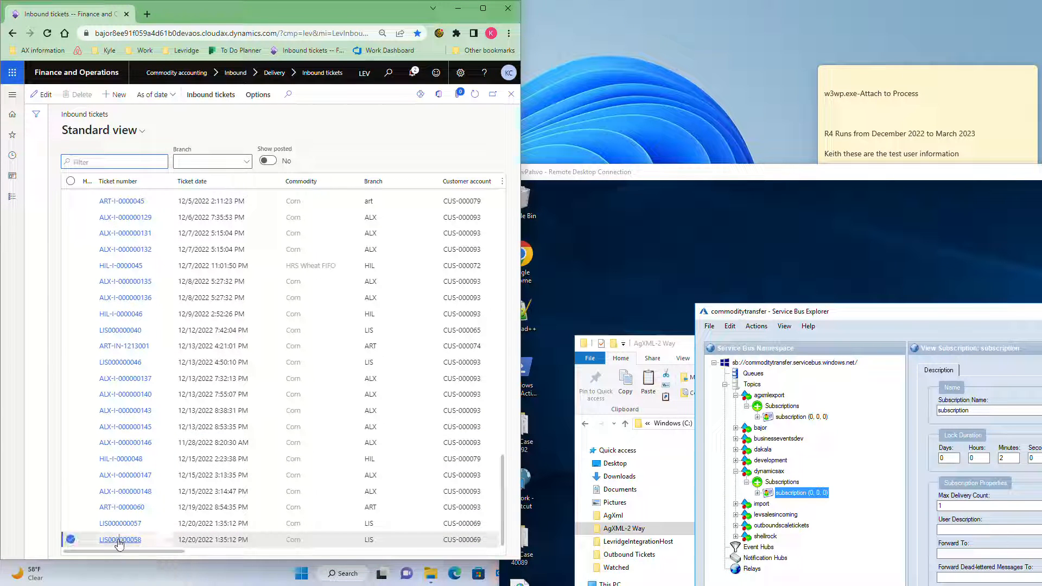
left_click(119, 539)
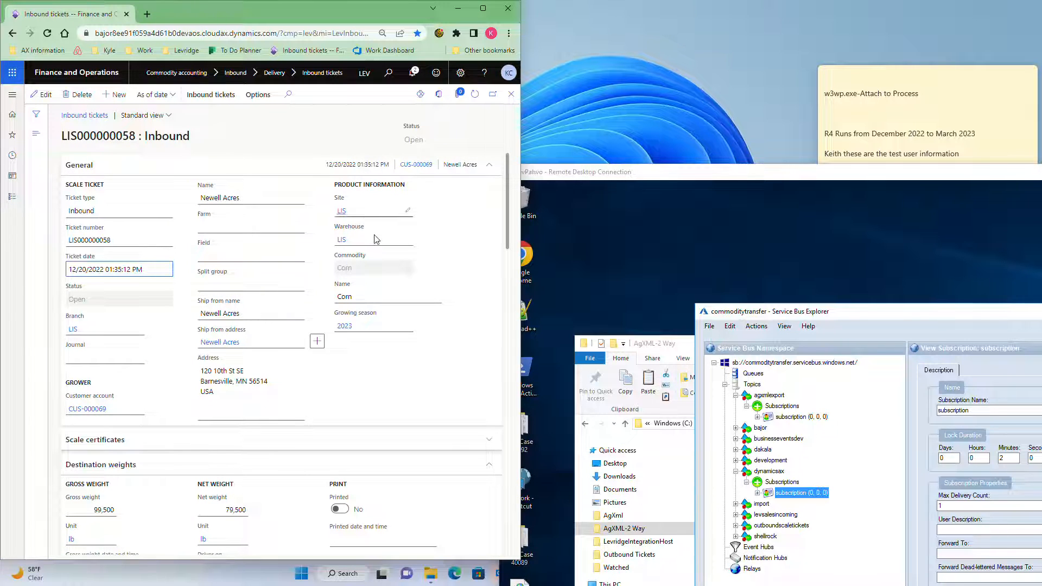
Review the ticket's destination weights, grade factors and transportation details
scroll(259, 393, "down", 2)
scroll(259, 392, "down", 1)
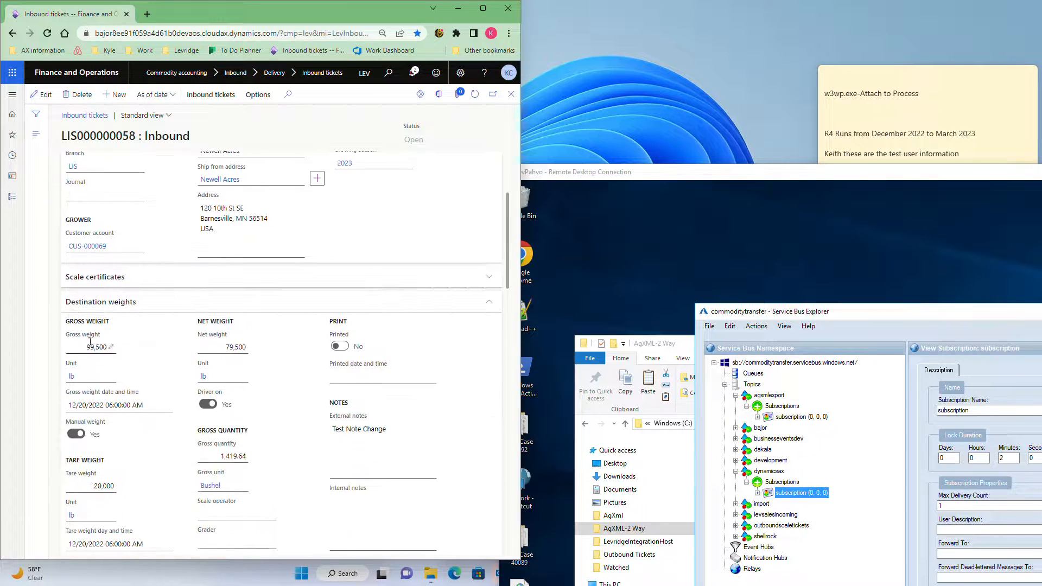
scroll(150, 350, "down", 2)
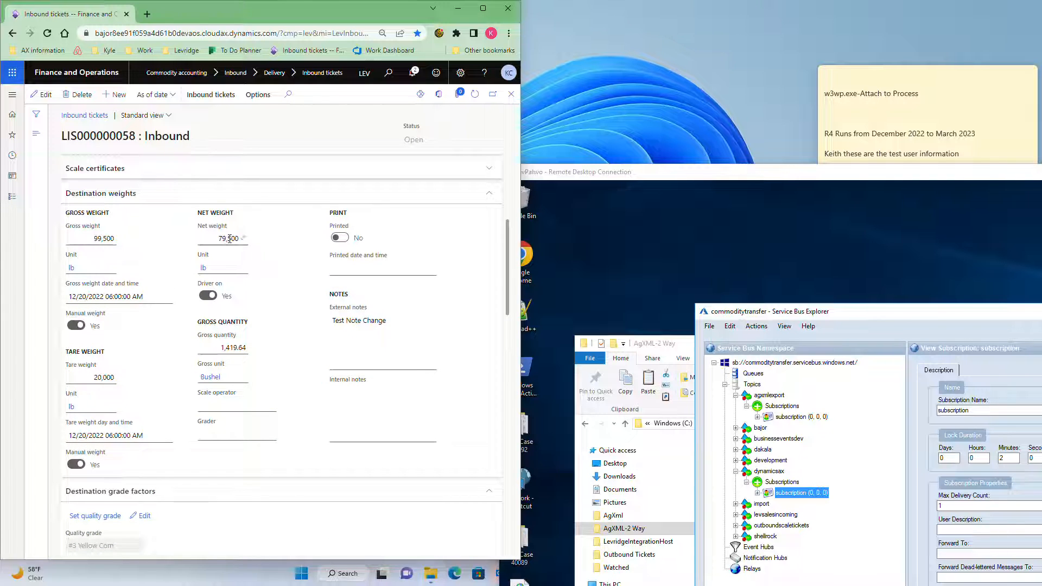
scroll(233, 388, "down", 5)
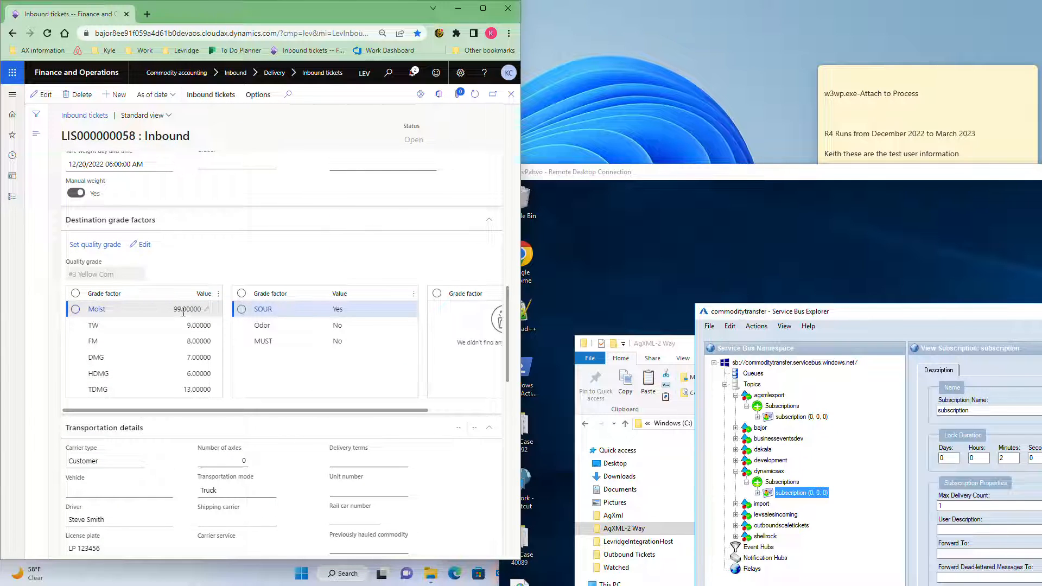
scroll(200, 314, "down", 5)
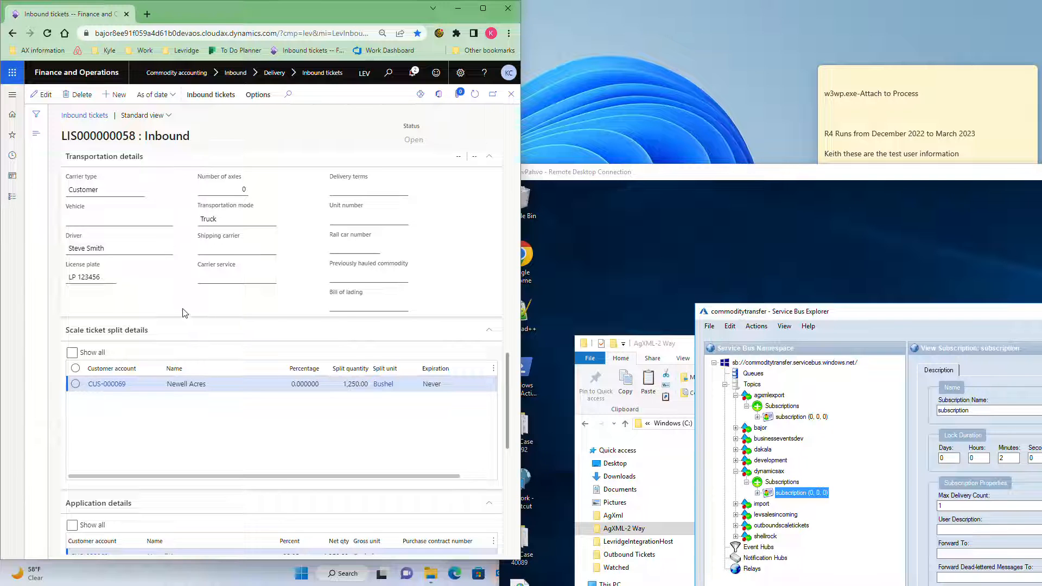
Scroll through the inbound ticket's weights, grade factors and application details
scroll(185, 313, "up", 8)
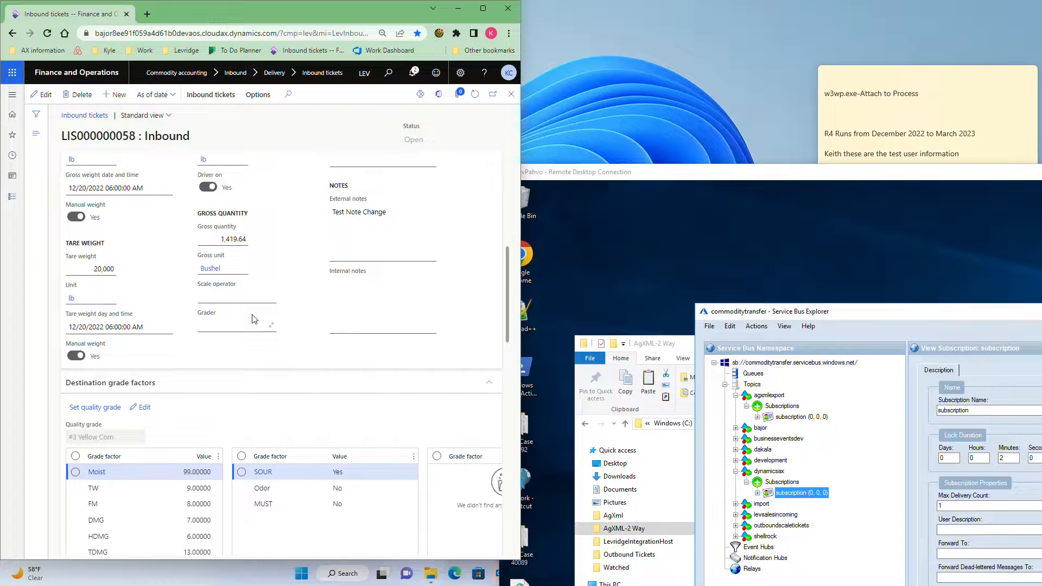
scroll(252, 318, "down", 10)
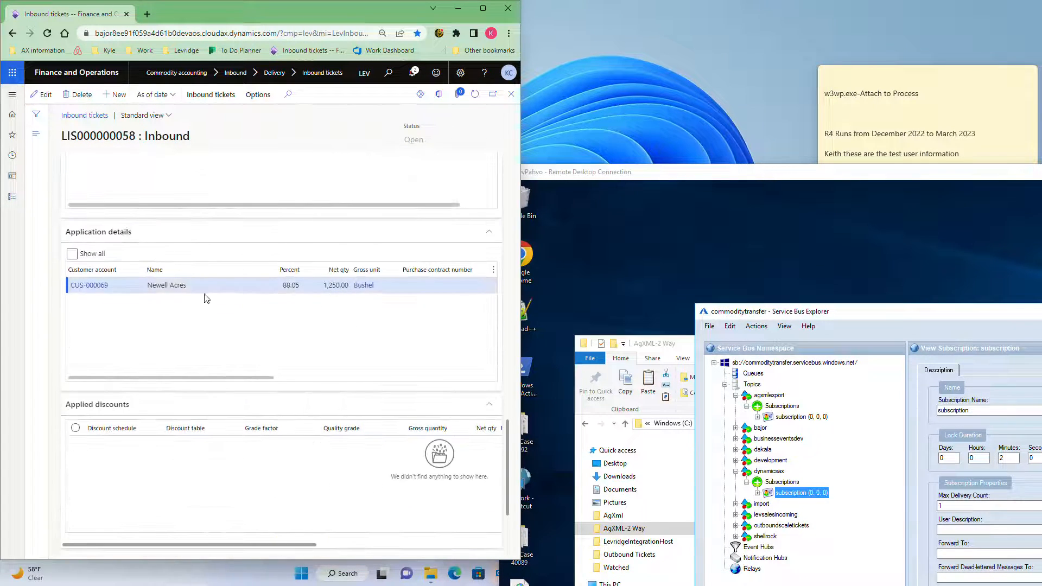
scroll(194, 333, "up", 10)
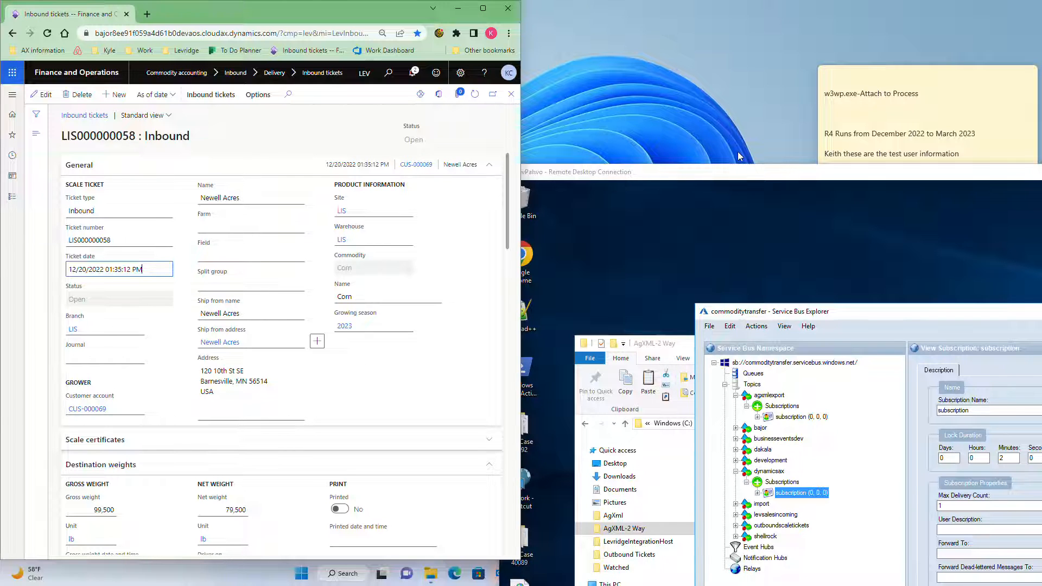
Maximize the remote desktop and open the desktop CommodityMovement.004 file in Notepad++
left_click_drag(725, 174, 702, 115)
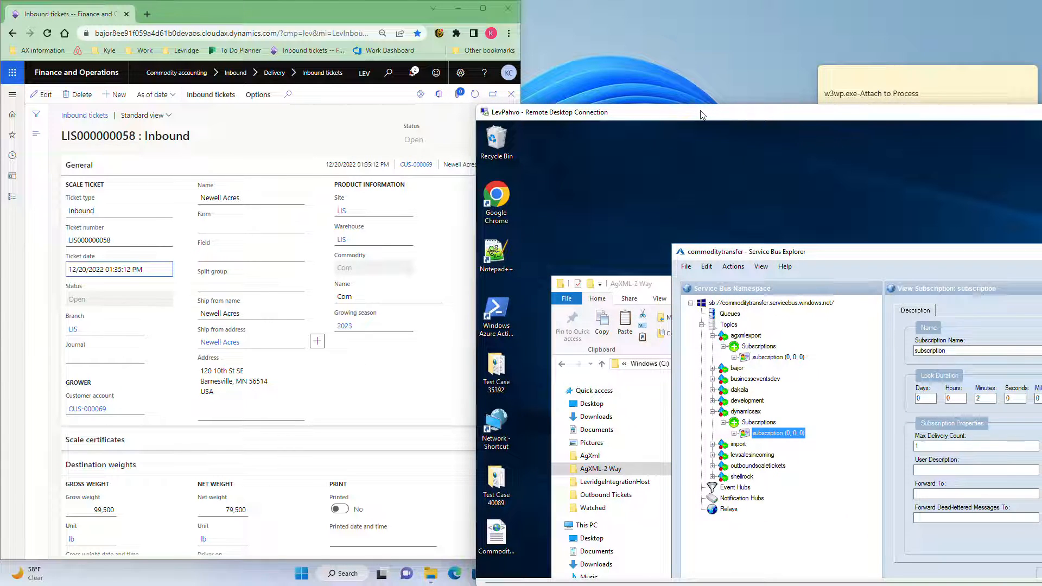
left_click_drag(767, 112, 477, 0)
right_click(20, 412)
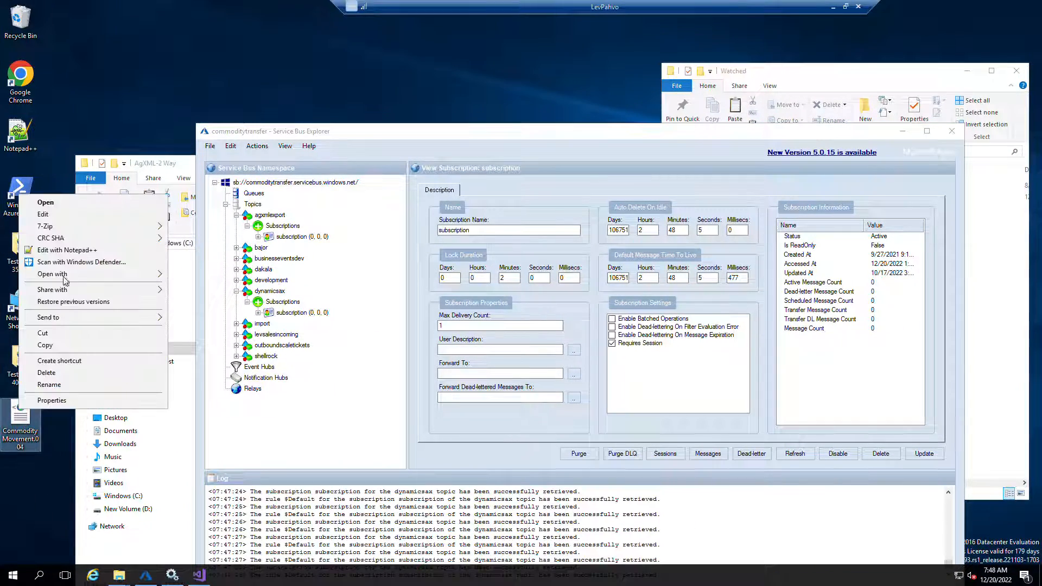
left_click(82, 251)
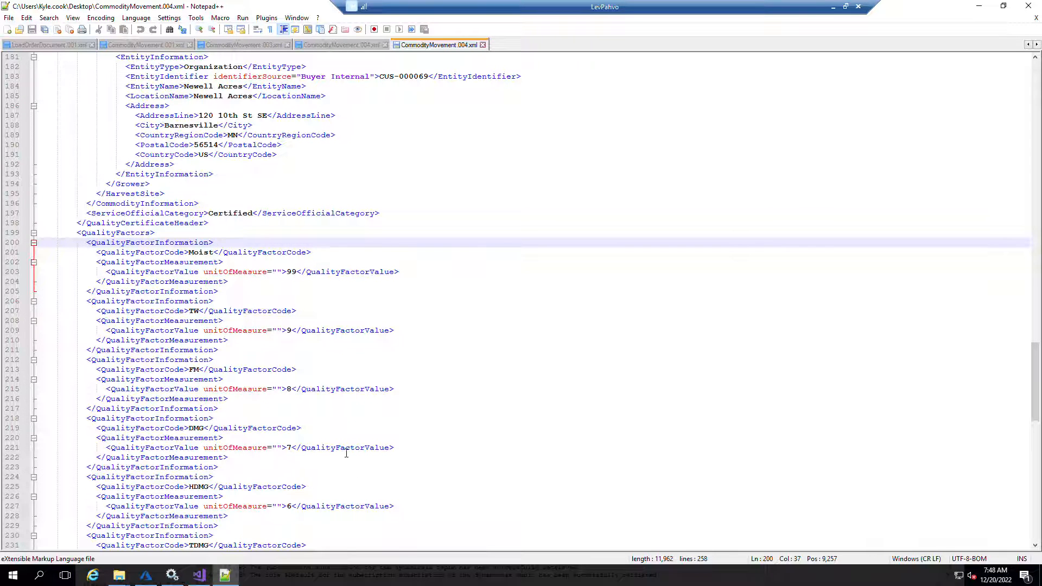
Set the Moist quality factor value to 12, save the file and minimize the editor
left_click(296, 272)
key("BackSpace")
key("BackSpace")
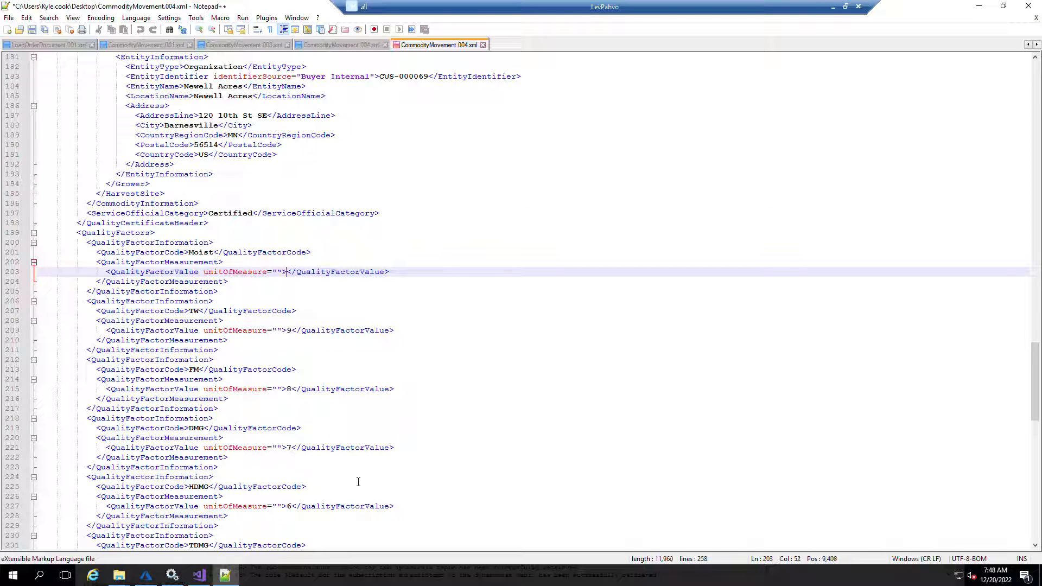
type(".25")
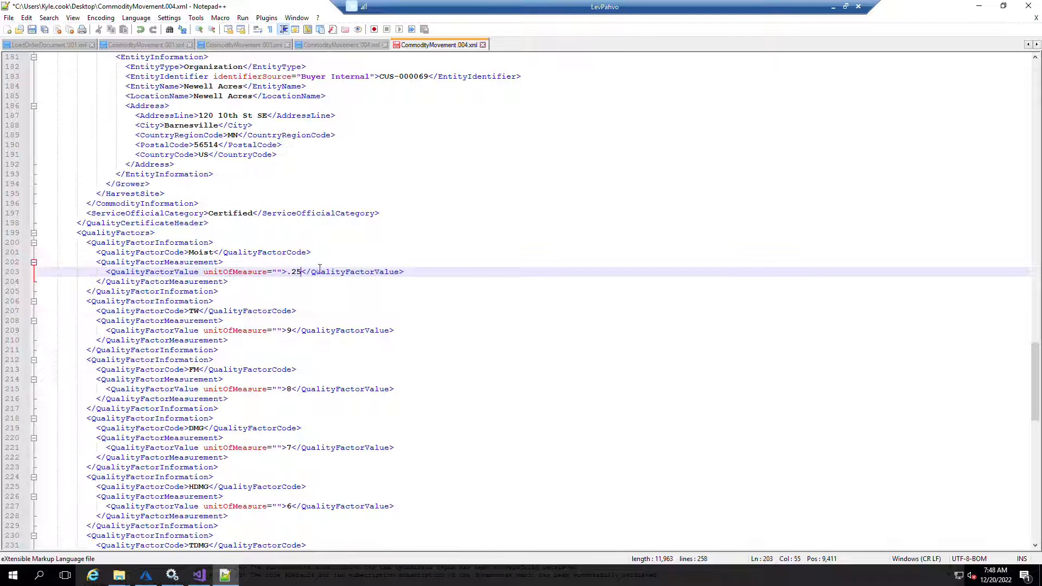
key("BackSpace")
key("BackSpace")
key("BackSpace")
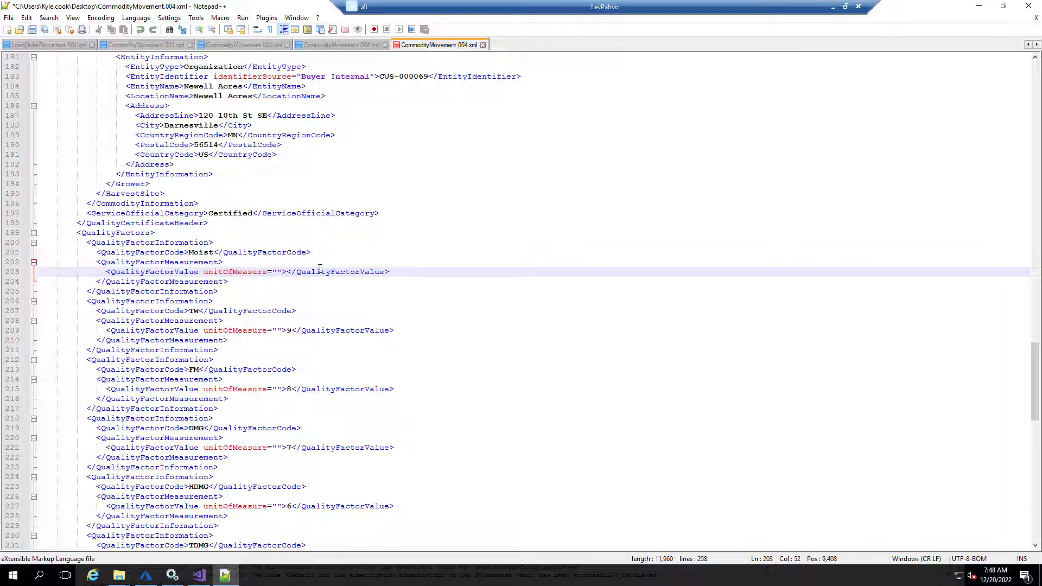
type("12")
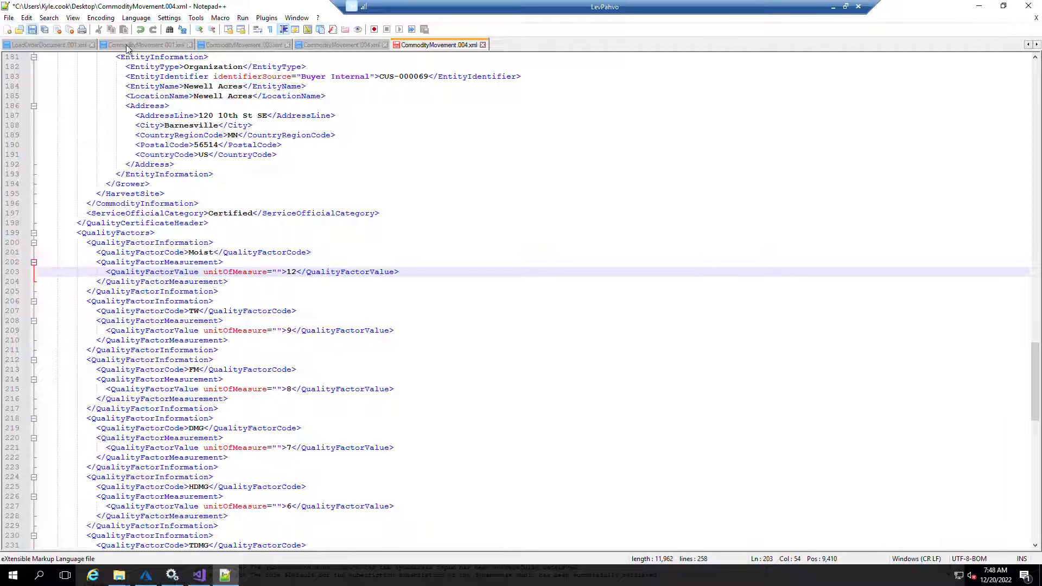
left_click(31, 29)
left_click(1027, 5)
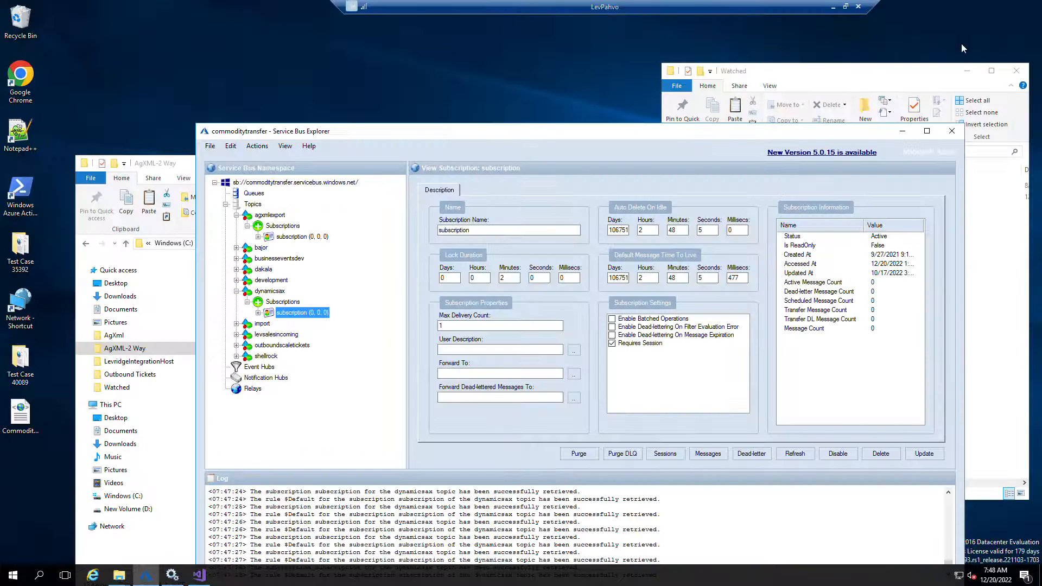
Drop the CommodityMovement.004 file into the Watched folder and reselect the dynamicsax subscription
left_click(22, 418)
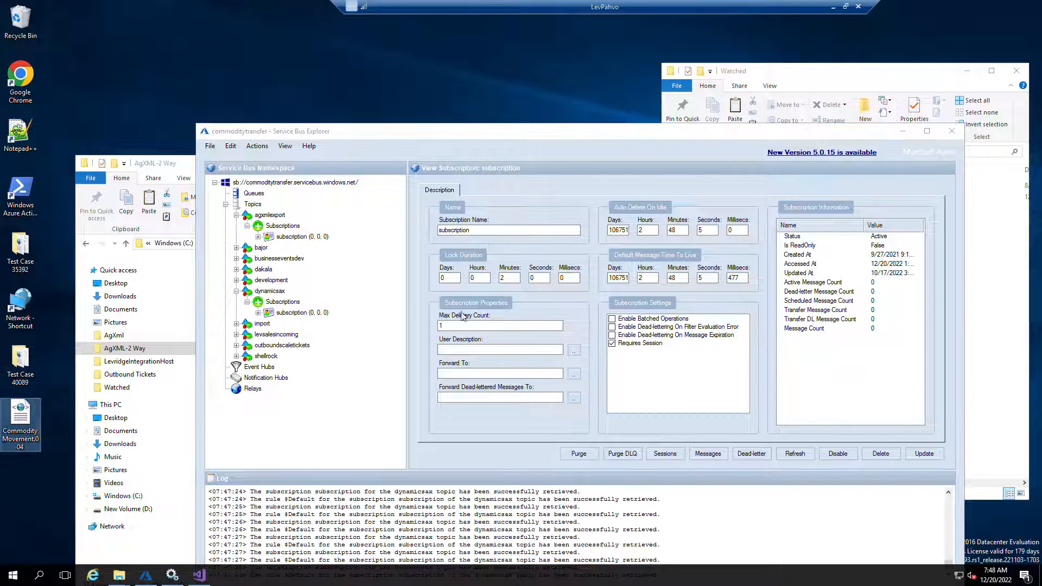
left_click_drag(1006, 319, 1004, 320)
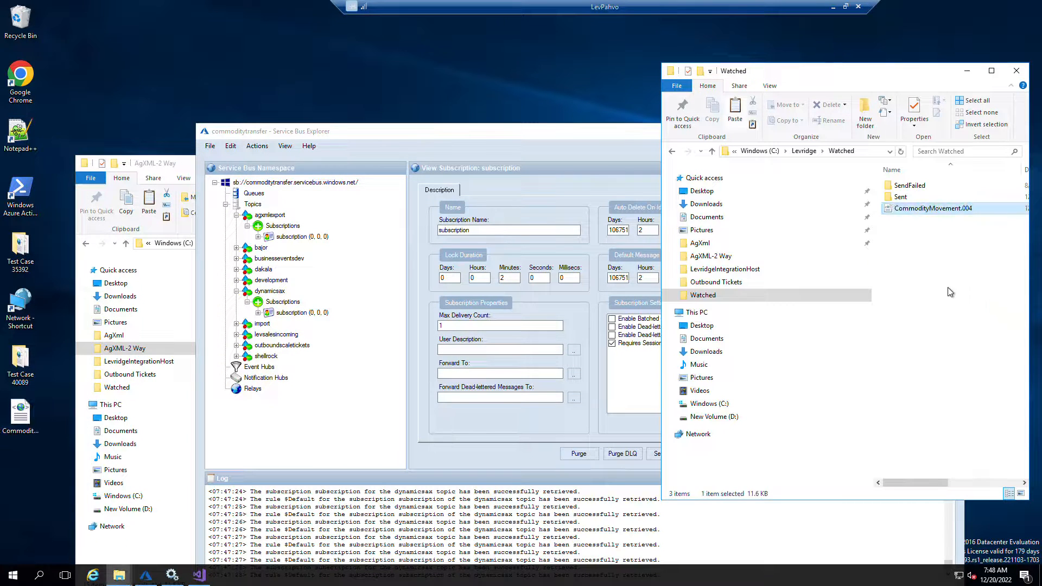
left_click(302, 313)
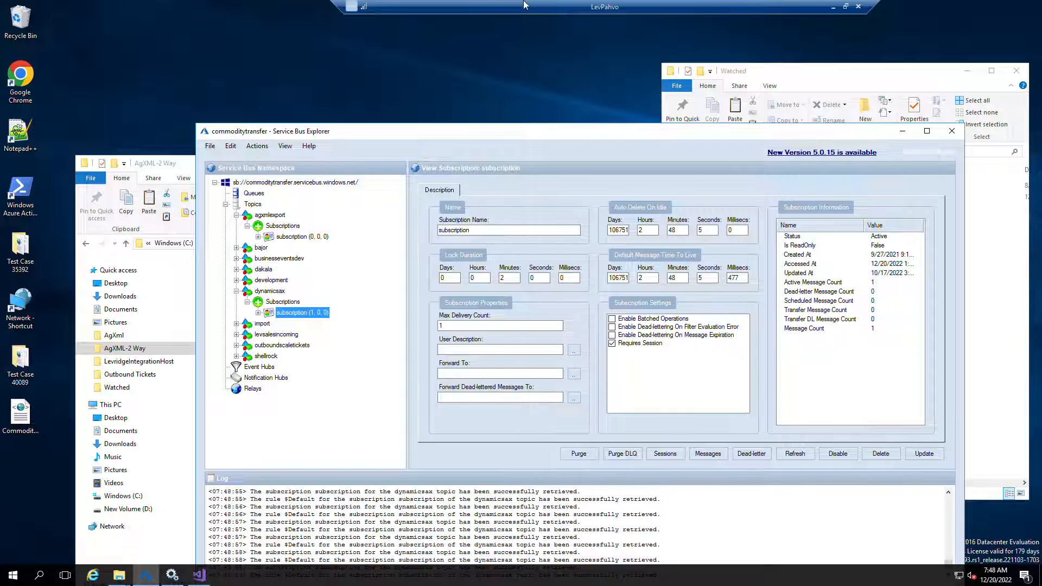
Switch to Finance and Operations and check the ticket's destination grade factors
left_click_drag(524, 4, 896, 88)
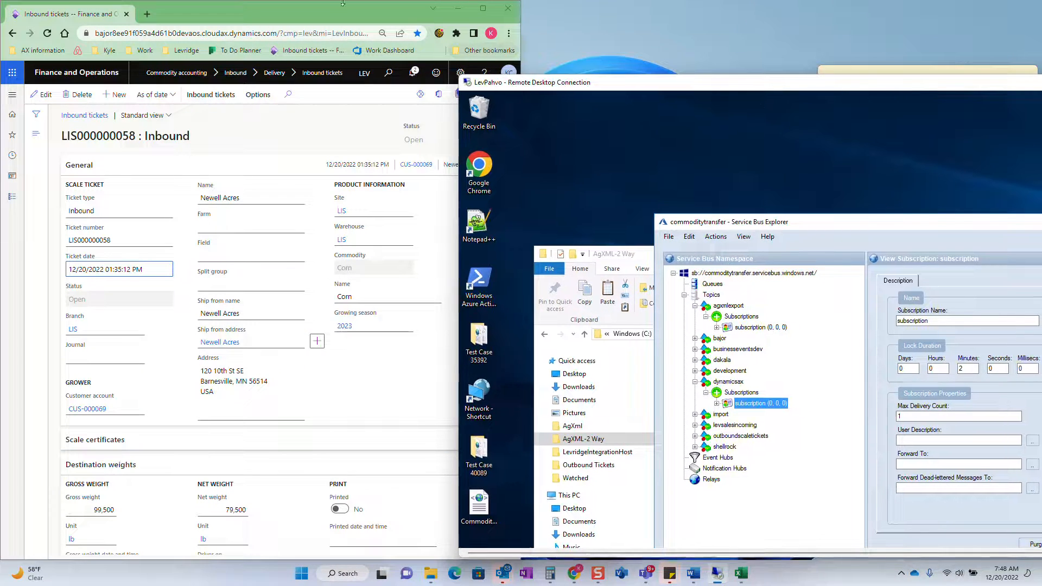
left_click(305, 20)
scroll(330, 234, "down", 3)
scroll(331, 233, "down", 6)
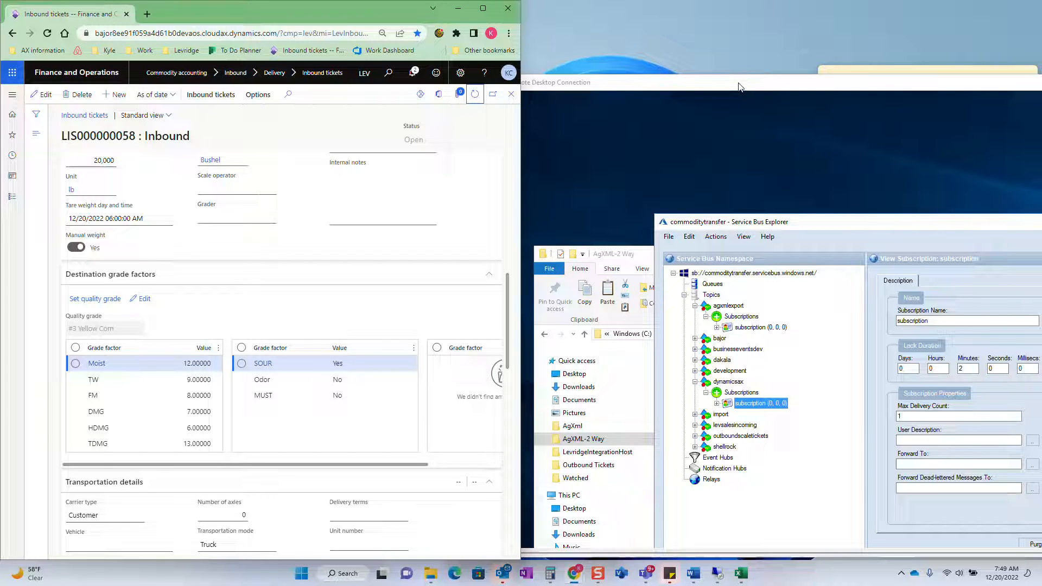
Open CommodityMovement.001 from the AgXML-2 Way folder in Notepad++
left_click_drag(739, 87, 412, 3)
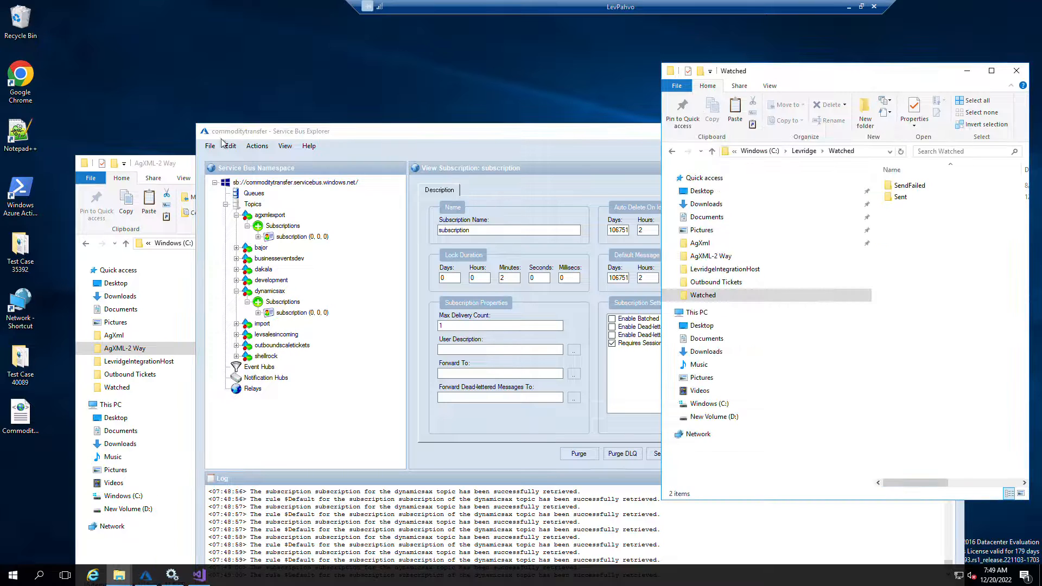
left_click(180, 167)
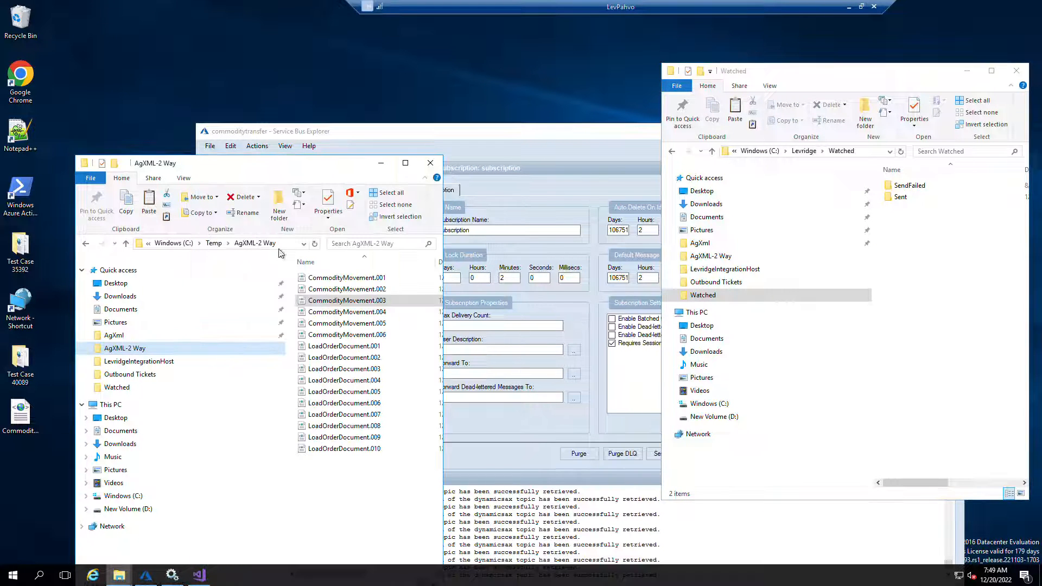
right_click(358, 315)
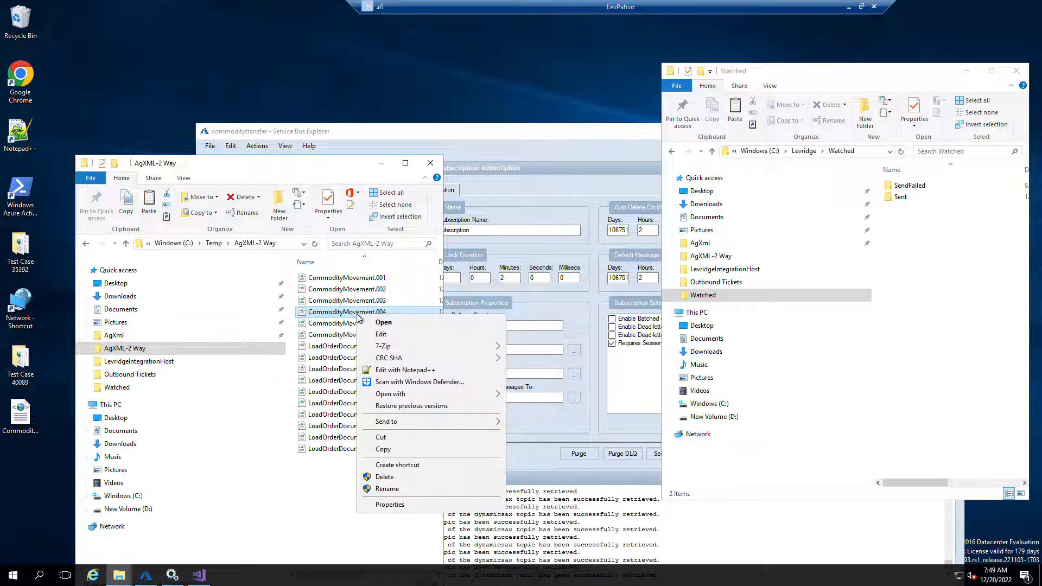
left_click(359, 280)
right_click(358, 280)
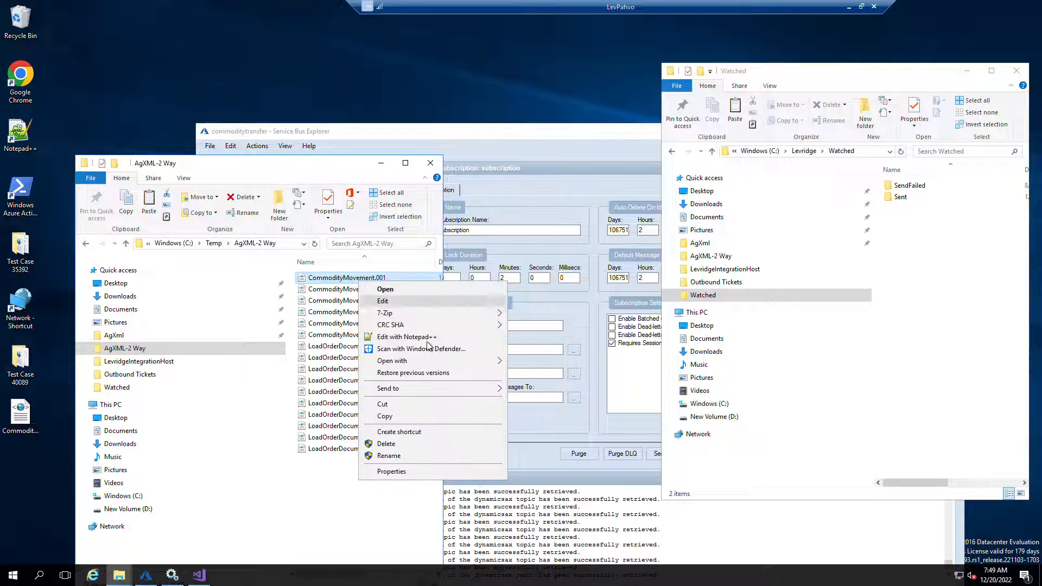
left_click(406, 337)
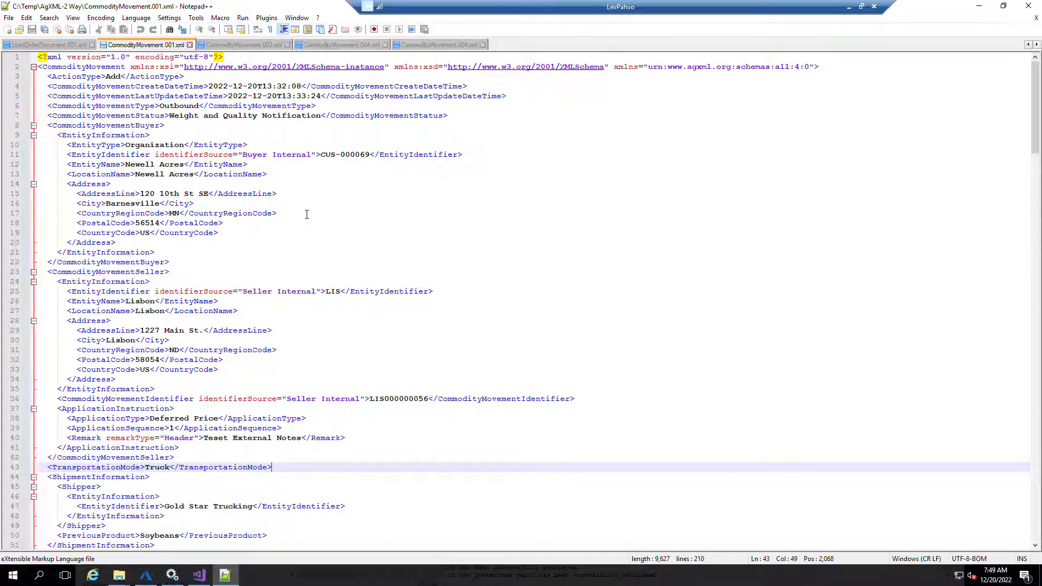
scroll(307, 214, "down", 4)
left_click_drag(485, 2, 698, 212)
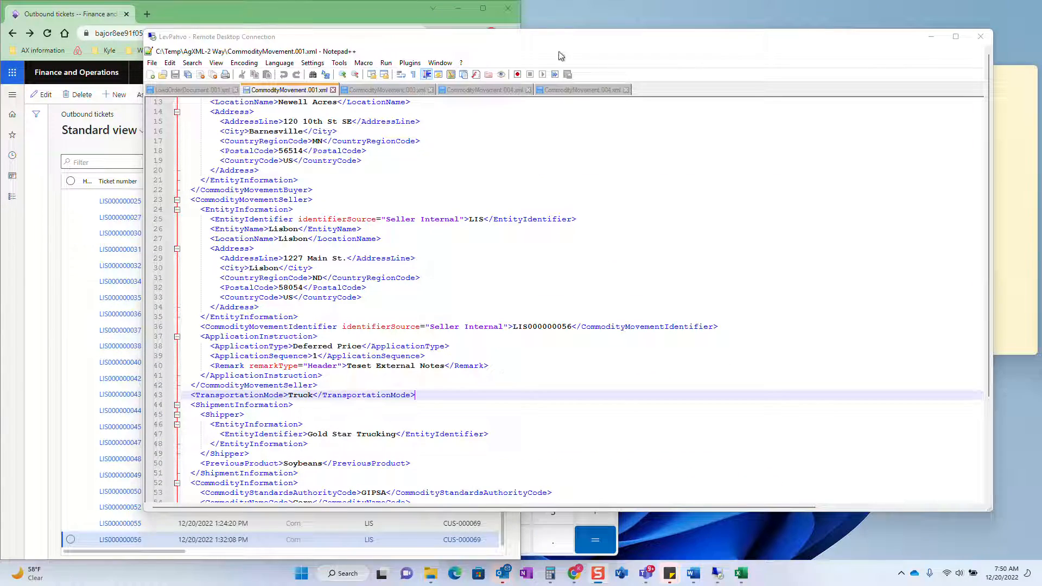
double_click(561, 41)
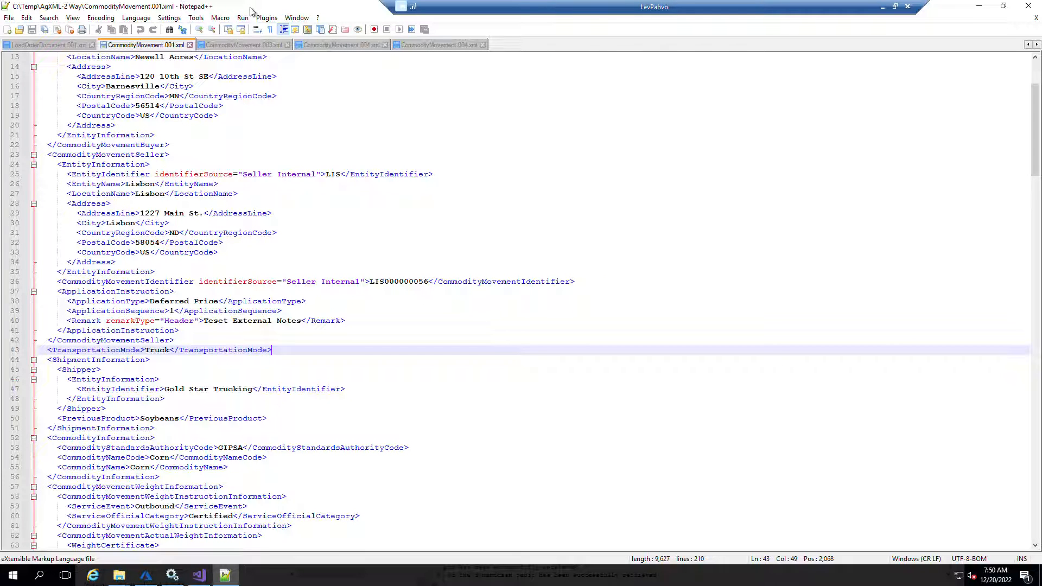
Paste a copy of CommodityMovement.001 onto the desktop and open that copy in Notepad++
left_click(1029, 6)
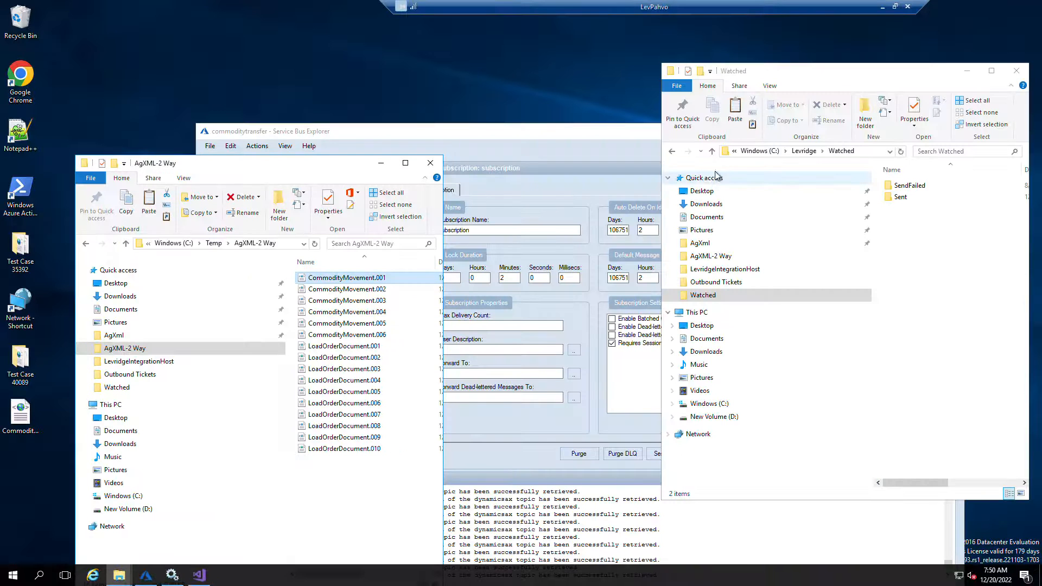
left_click(41, 465)
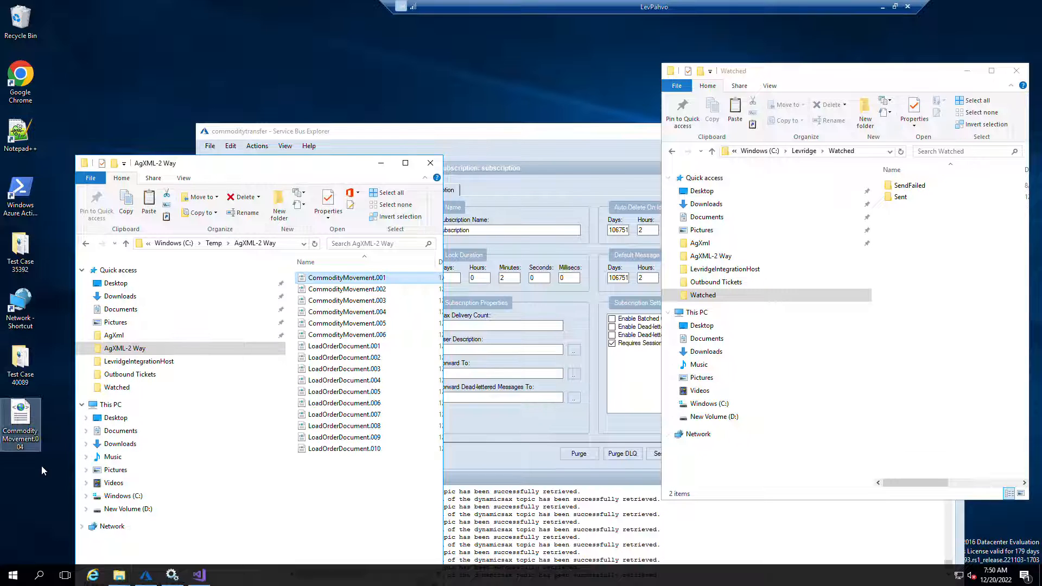
key("ctrl+v")
left_click(9, 482)
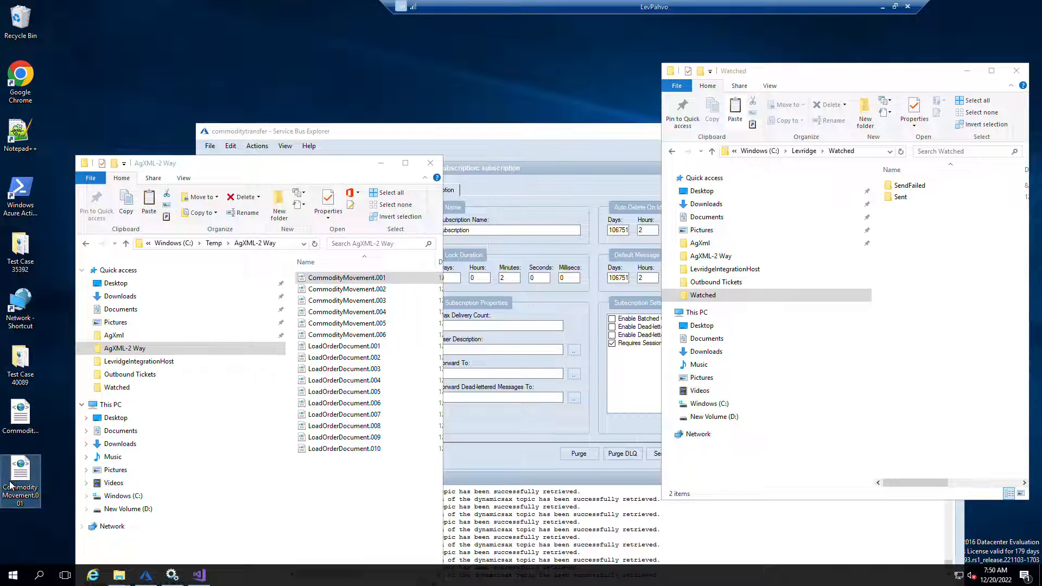
right_click(9, 485)
left_click(62, 325)
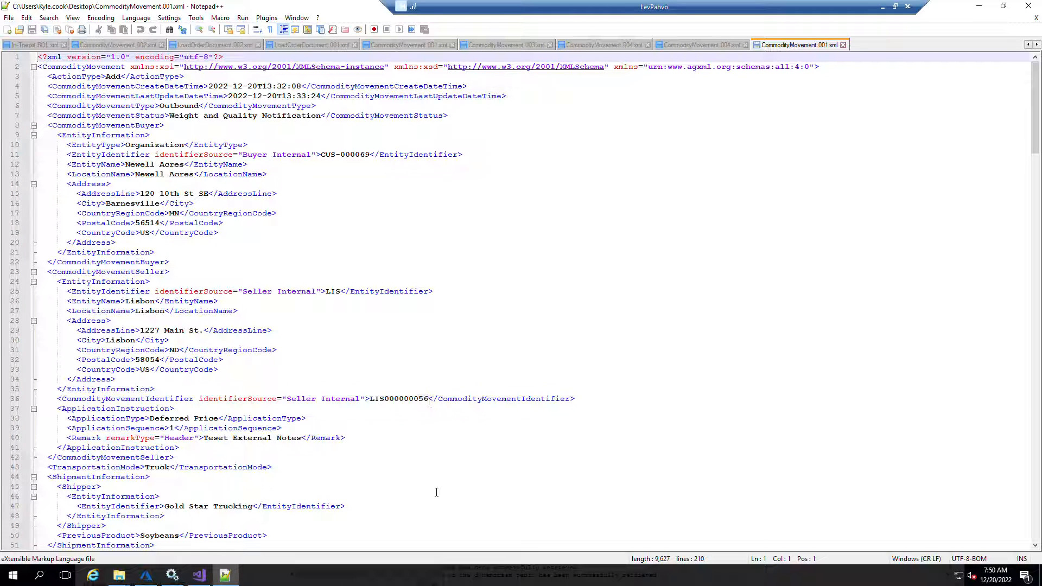
Replace the CommodityMovementIdentifier ticket number with LIS000000060 throughout the file
left_click(429, 399)
key("ctrl+shift+Left")
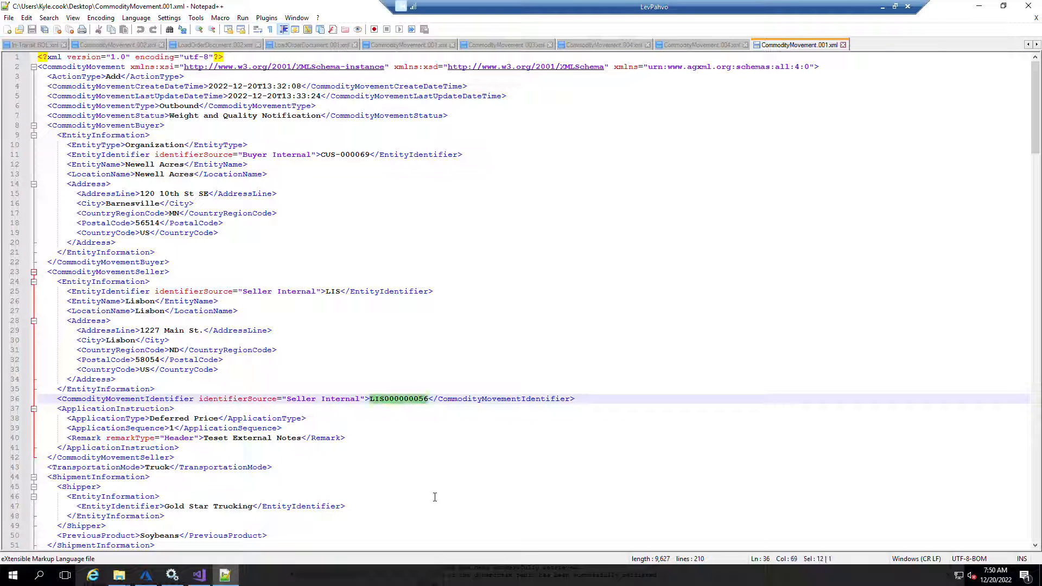
key("ctrl+h")
key("Tab")
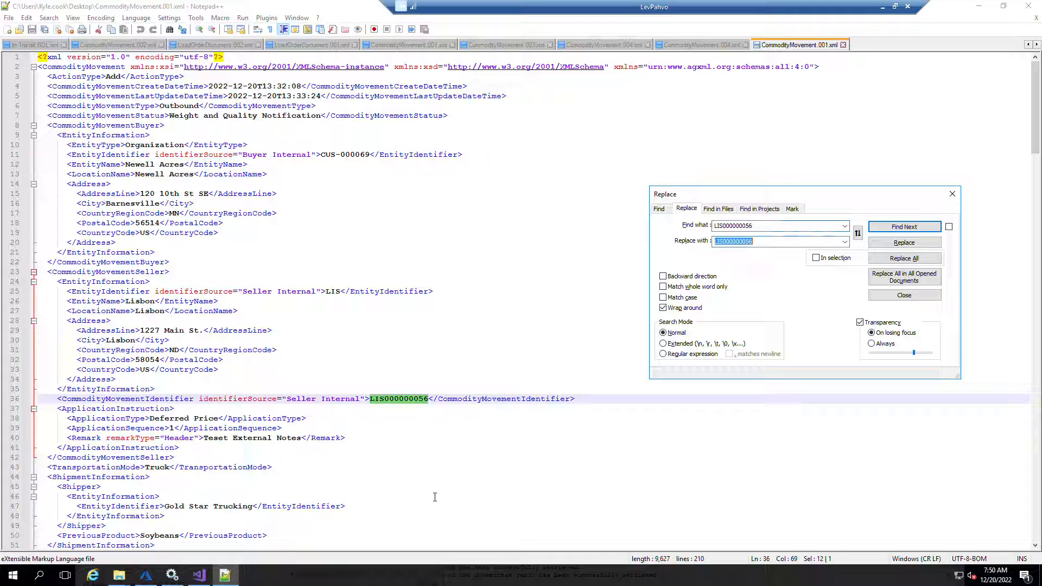
key("End")
left_click(889, 259)
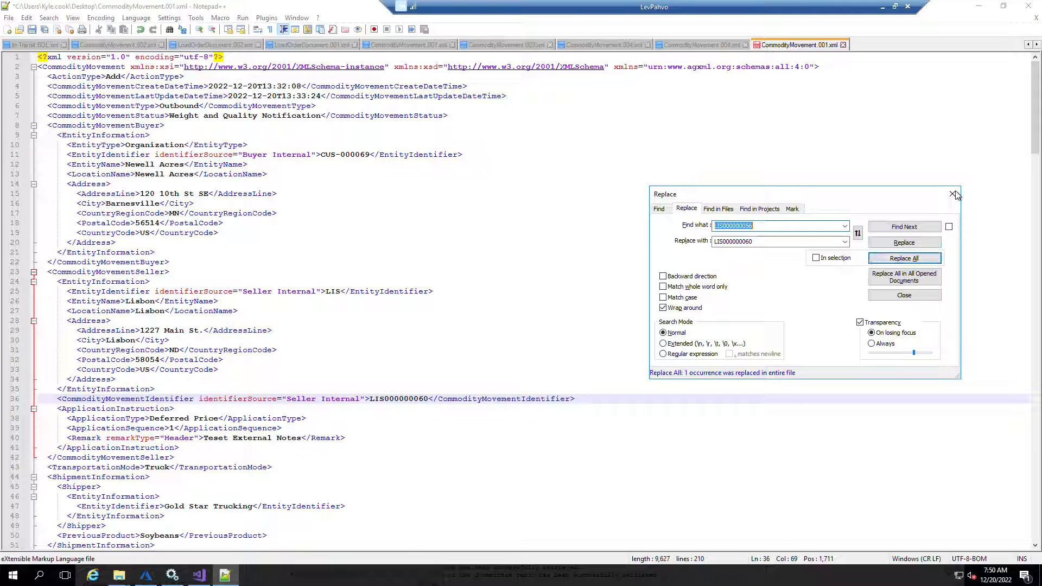
key("Escape")
Change the header Remark text to "Test import"
left_click_drag(301, 438, 204, 437)
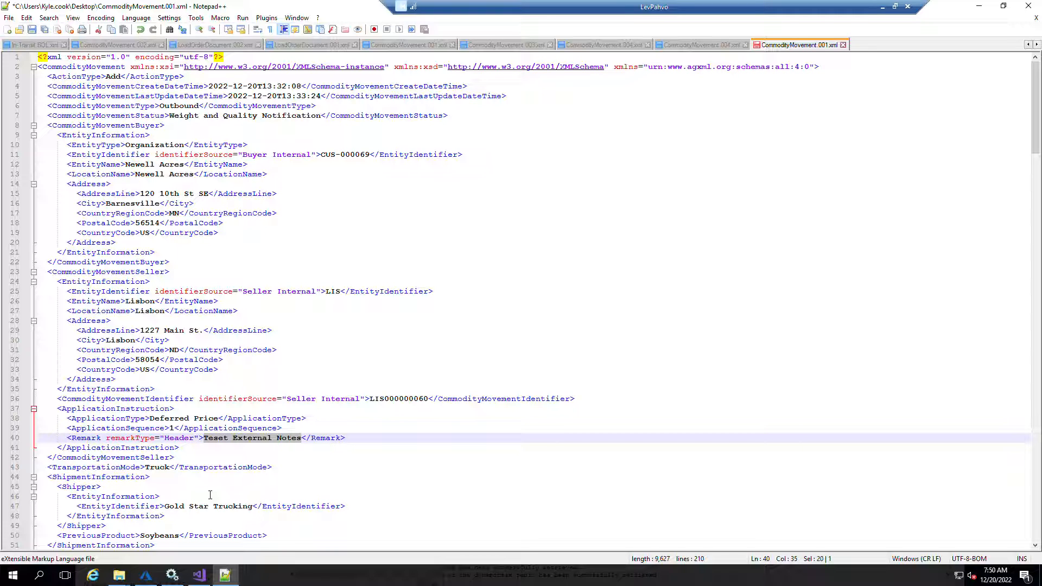
type("Impo")
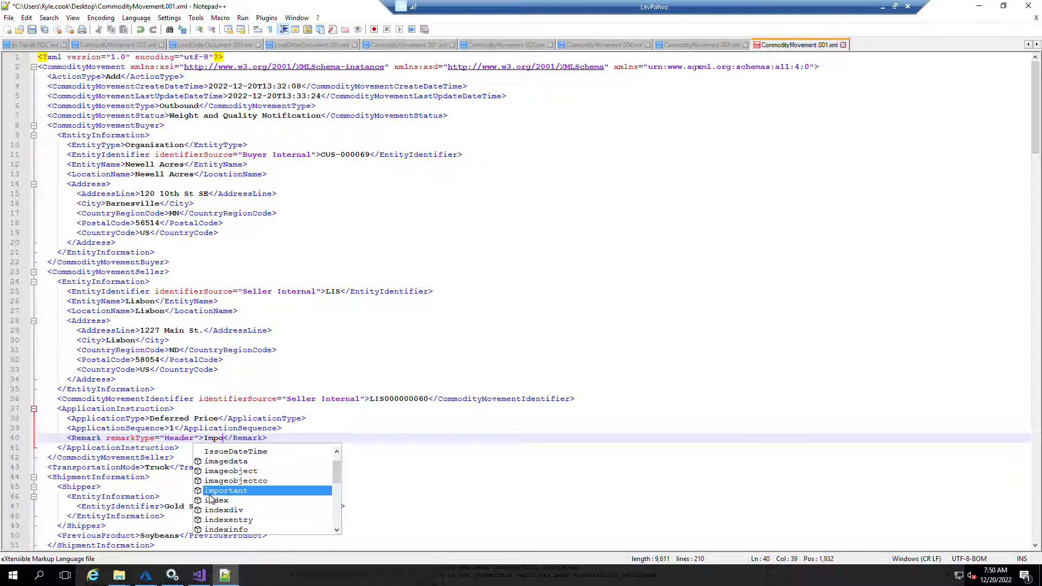
key("BackSpace")
key("BackSpace")
key("BackSpace")
key("BackSpace")
type("Test ")
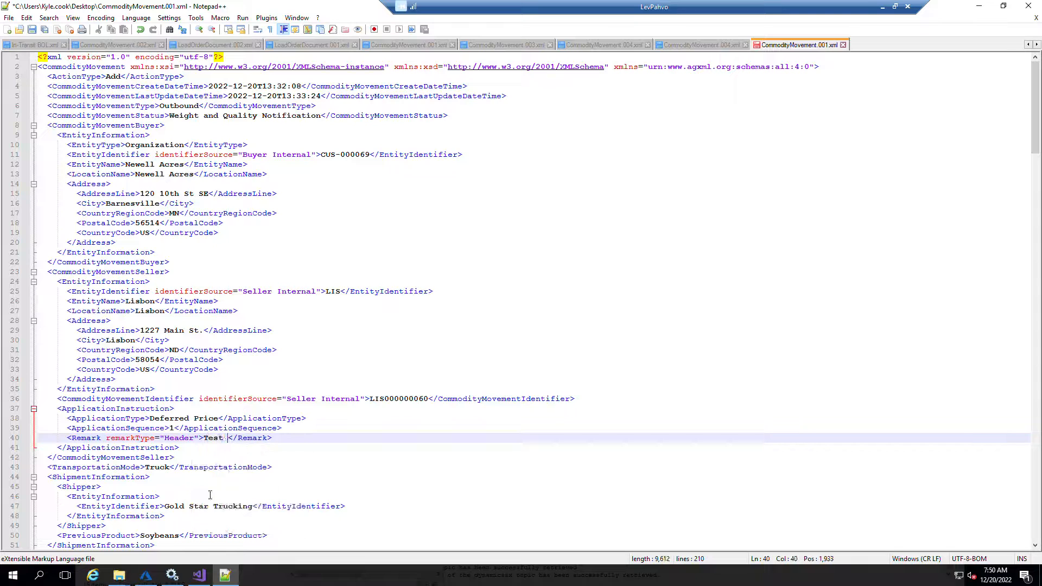
type("import")
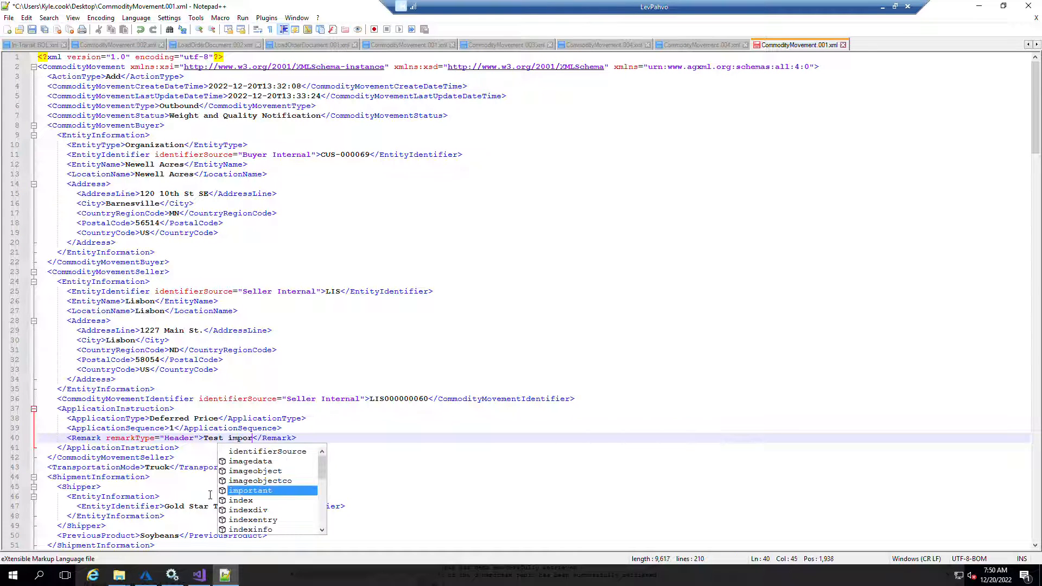
left_click(464, 336)
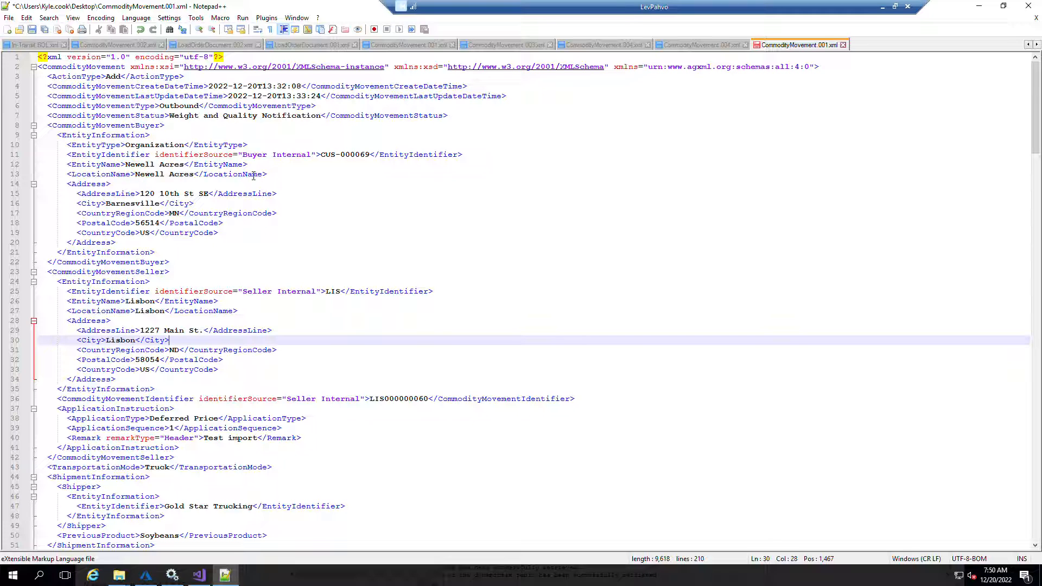
Set the Bill of Lading vehicle identifier in the weight certificate to "Test BOL 99"
scroll(256, 418, "down", 2)
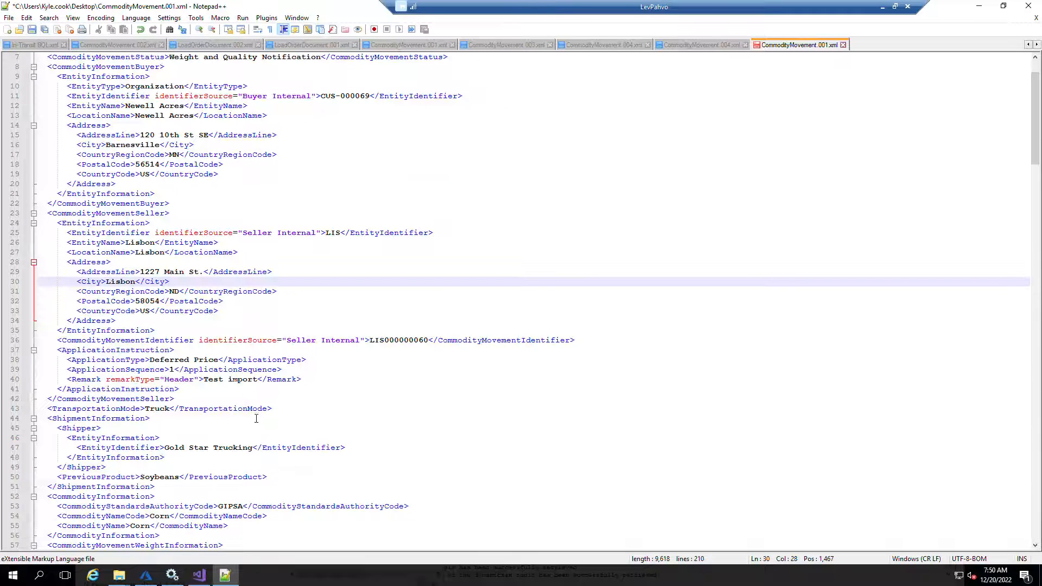
scroll(240, 377, "down", 4)
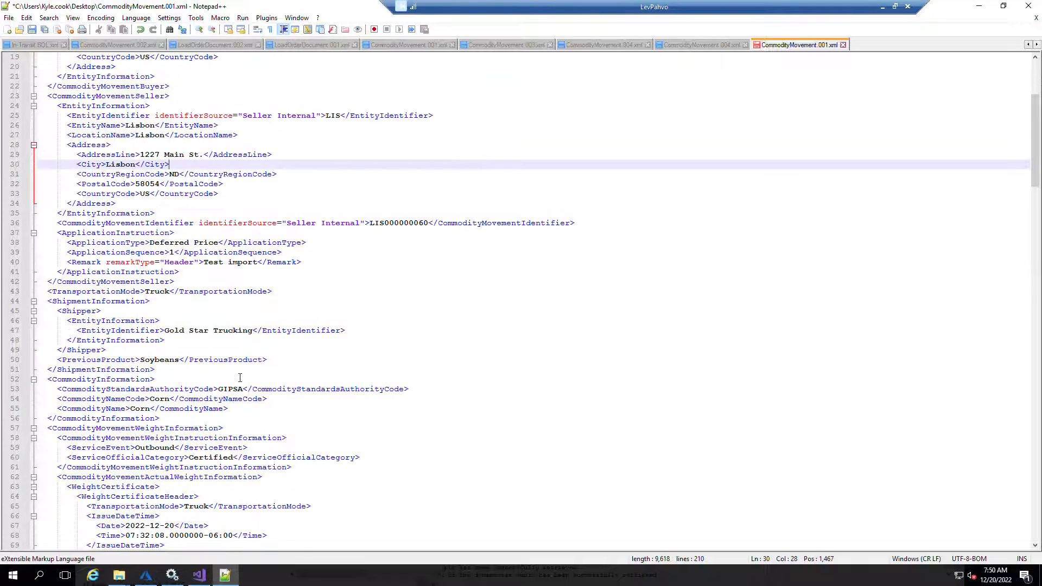
scroll(239, 377, "down", 3)
scroll(210, 404, "down", 5)
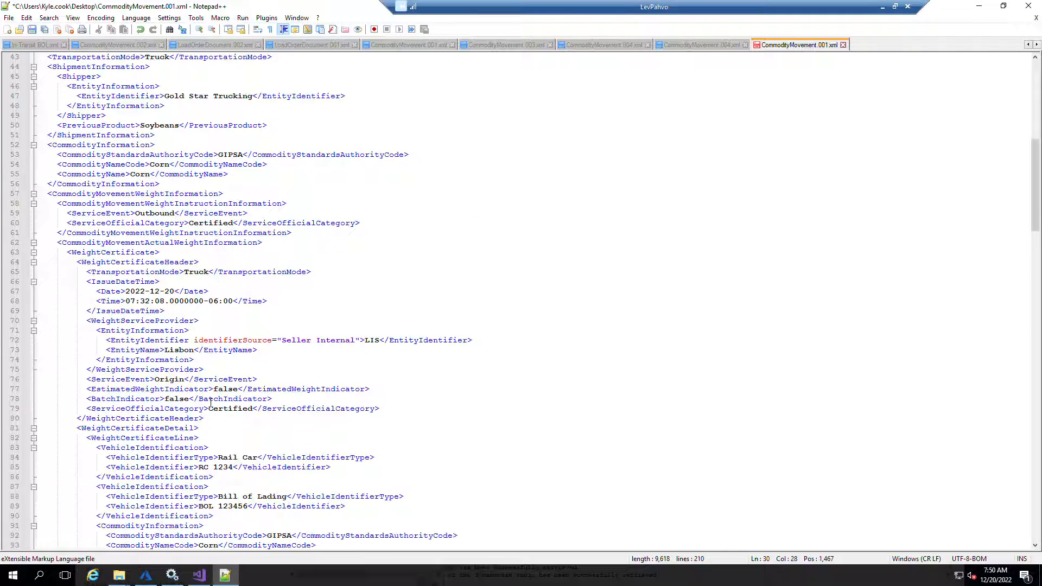
scroll(210, 404, "down", 6)
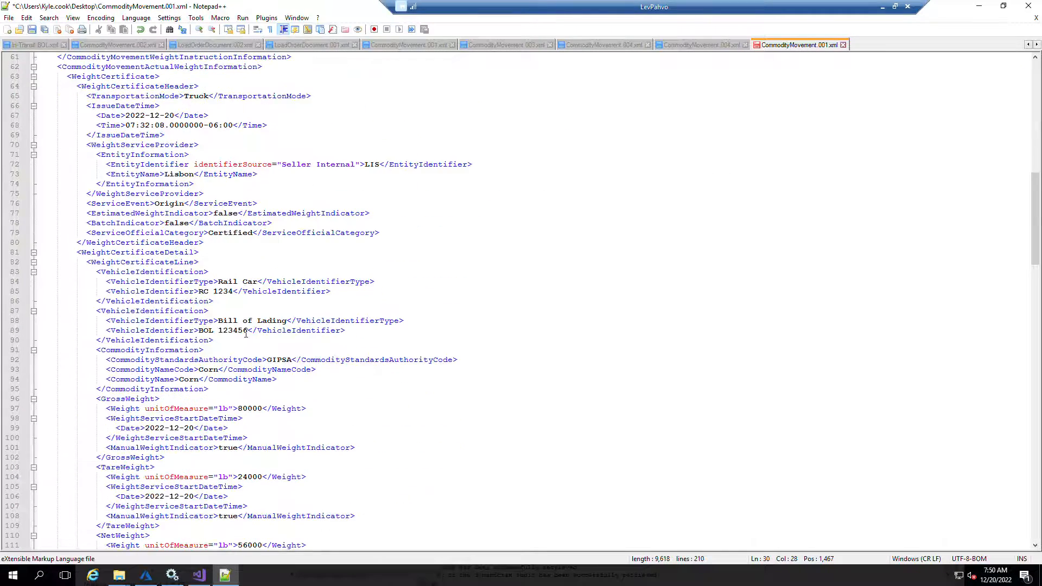
key("shift+Left")
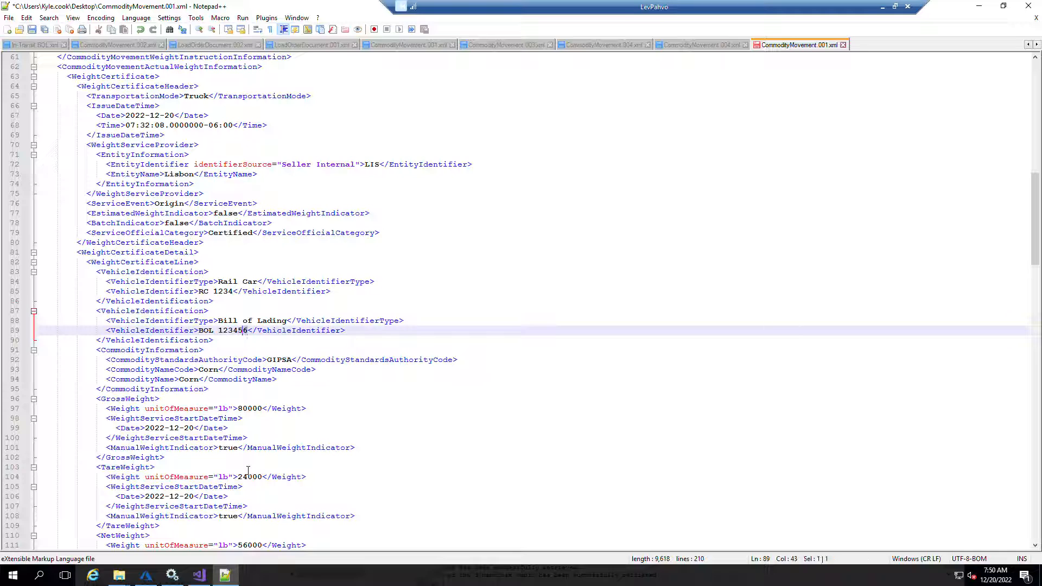
key("shift+Left")
key("shift+Left")
key("shift+Left")
key("shift+Left")
key("shift+Left")
type("Test BO")
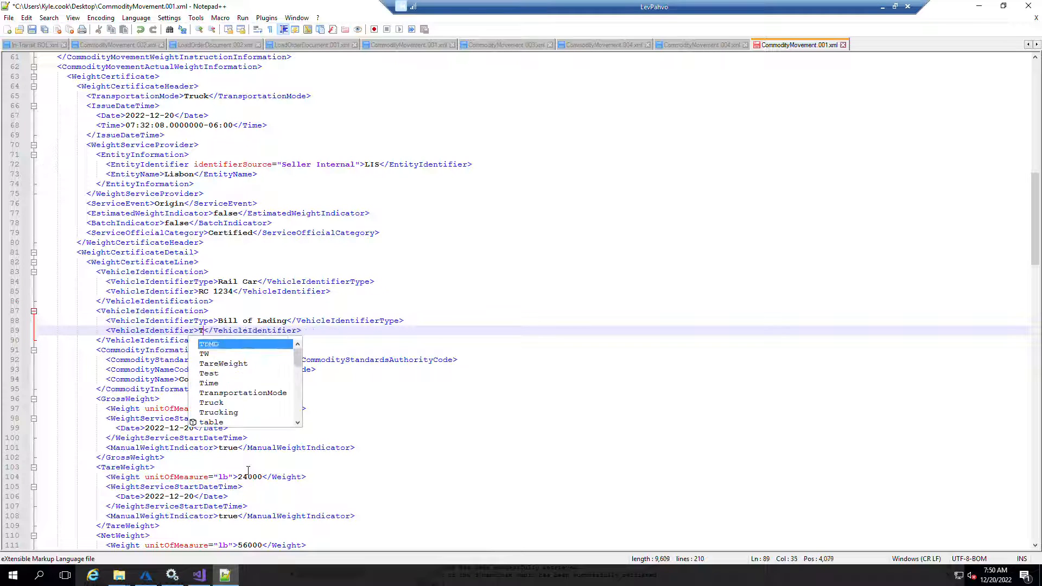
type("L 99")
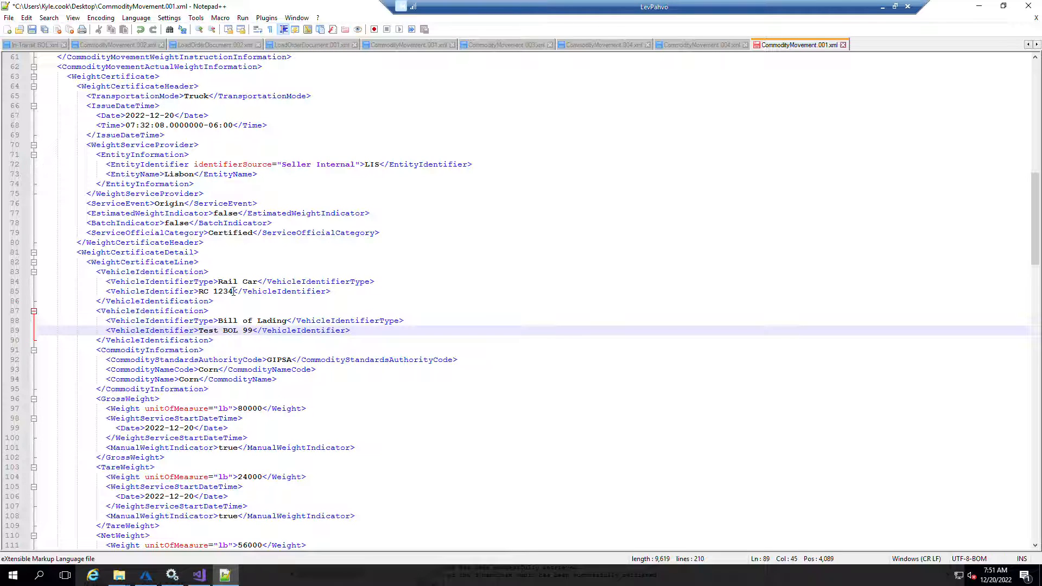
Set the Rail Car vehicle identifier to "RC 9999"
key("Up")
key("Up")
key("Up")
key("Up")
key("shift+Left")
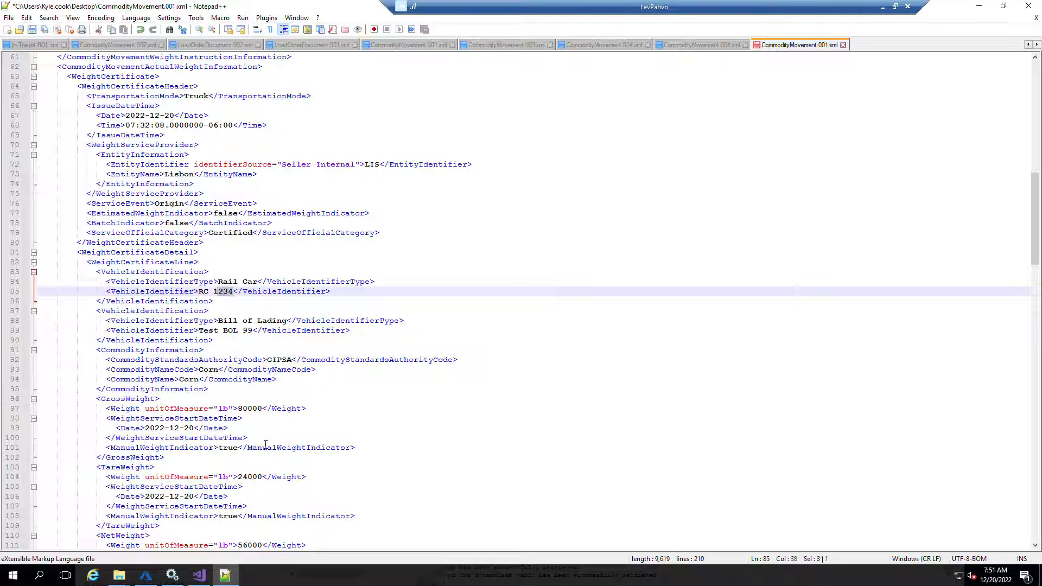
type("9999")
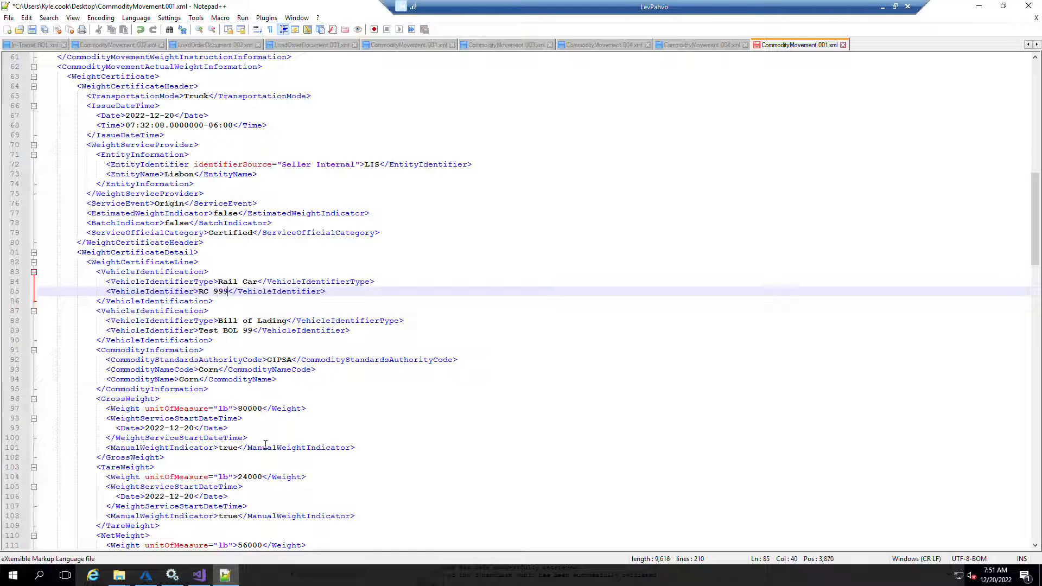
Save the edited CommodityMovement.001.xml file
scroll(291, 434, "down", 2)
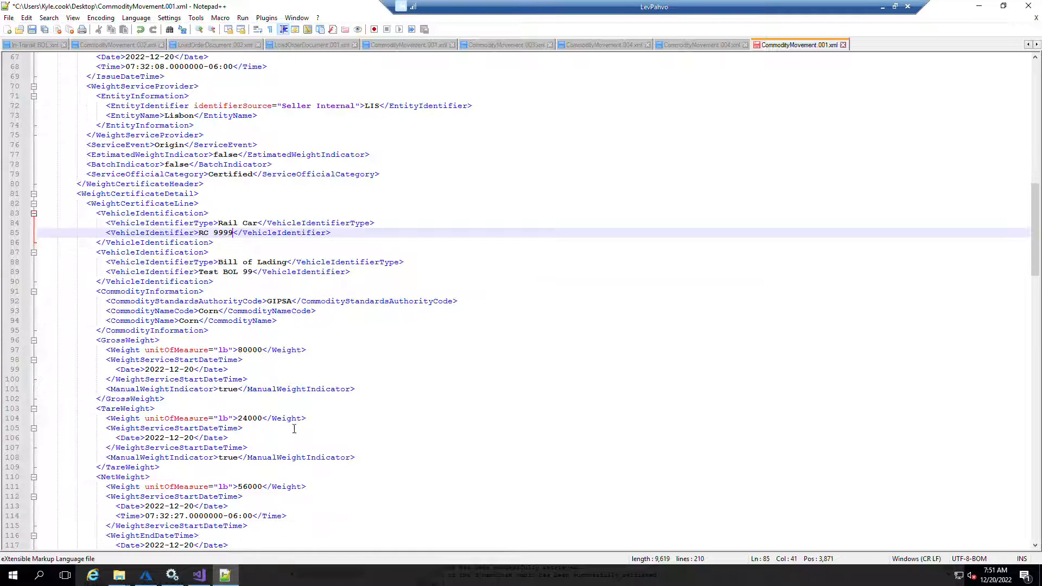
left_click(438, 349)
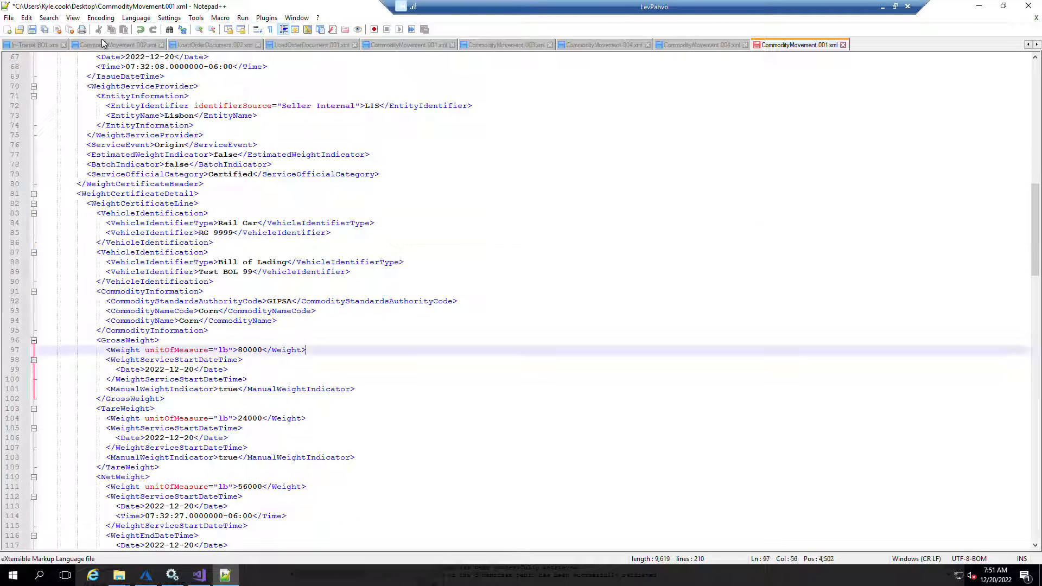
left_click(32, 29)
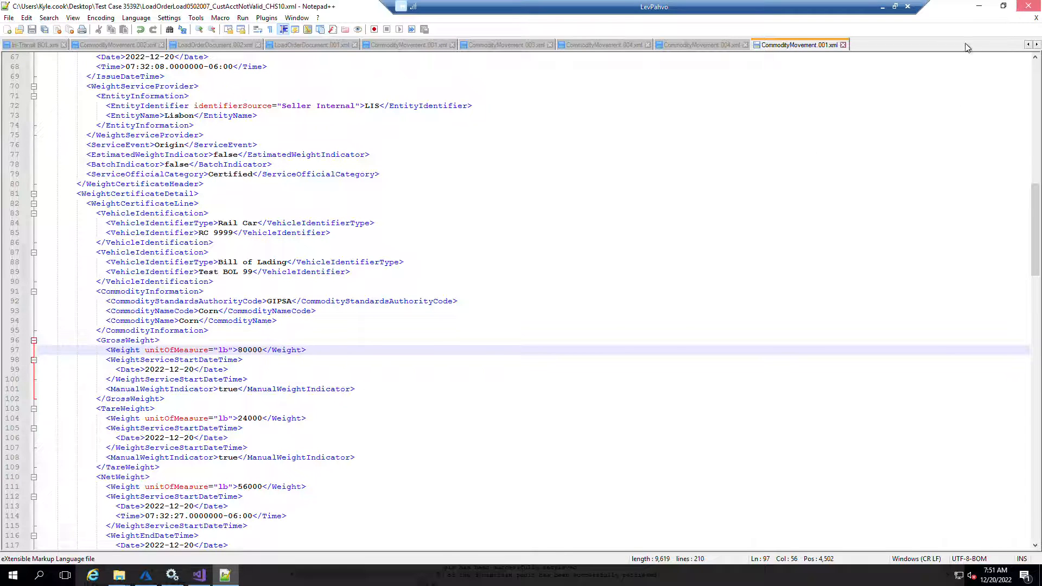
Copy the edited CommodityMovement.001 file from the desktop into the Watched folder
left_click(1028, 5)
left_click(22, 472)
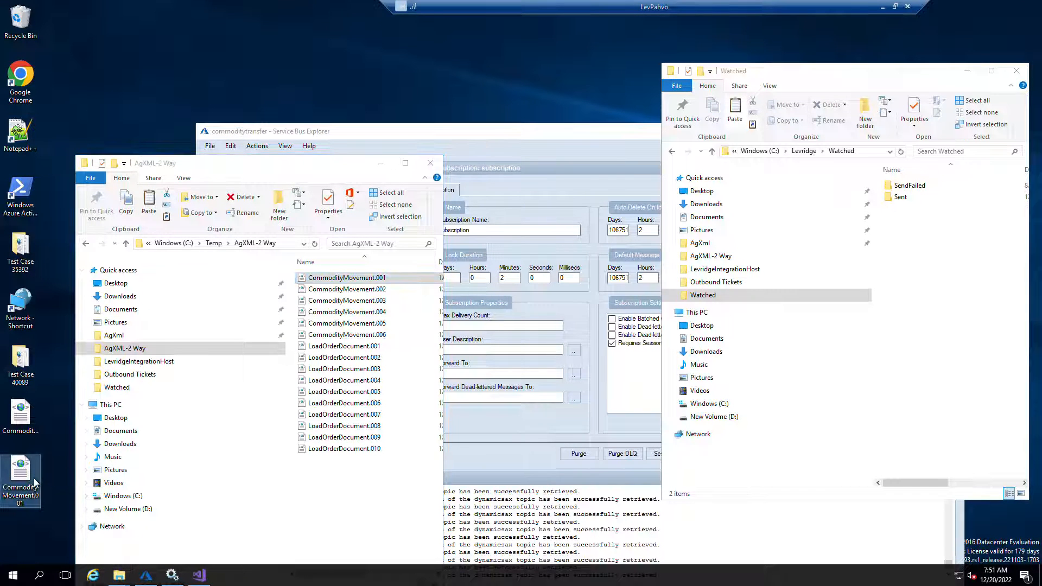
left_click(932, 314)
key("ctrl+v")
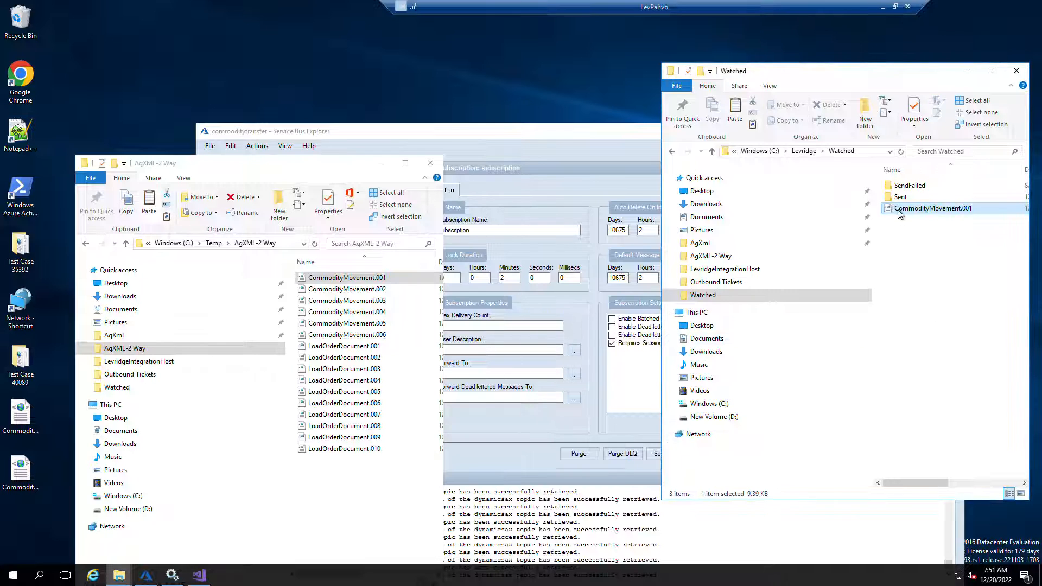
Switch to the browser and refresh the Outbound tickets list in Finance and Operations
left_click(552, 139)
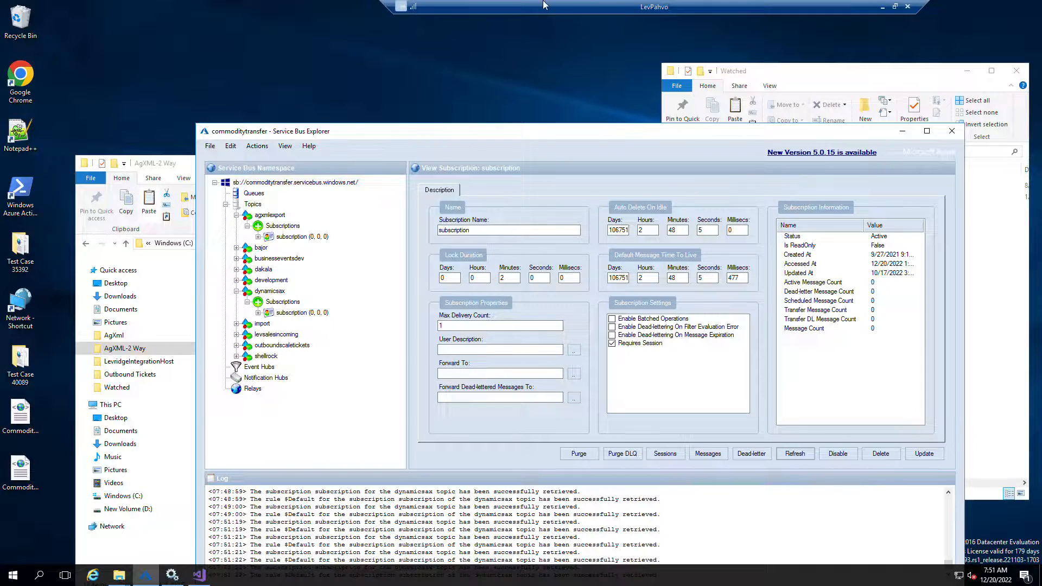
double_click(567, 5)
left_click_drag(685, 118, 1041, 136)
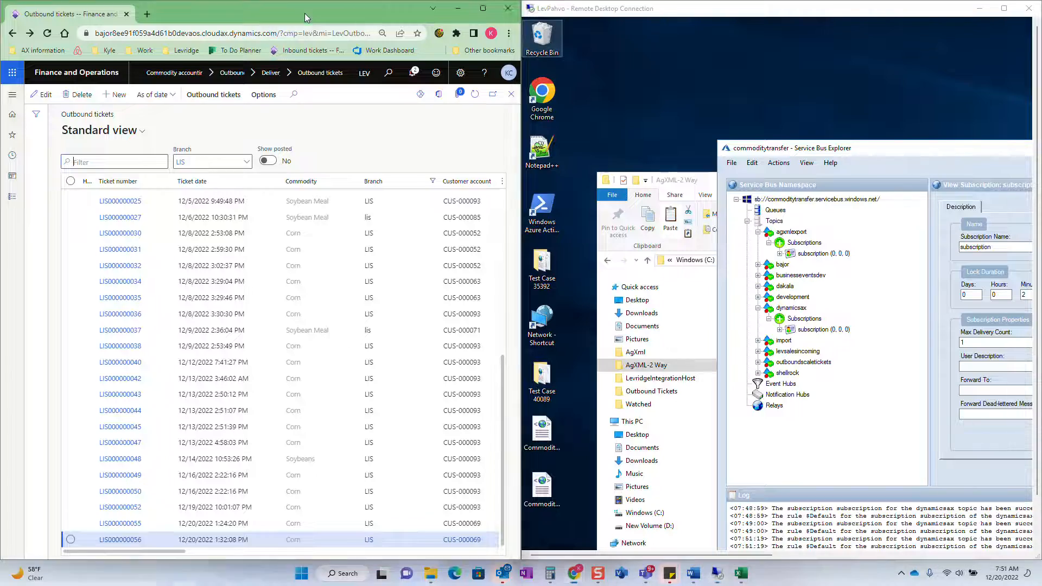
left_click(482, 8)
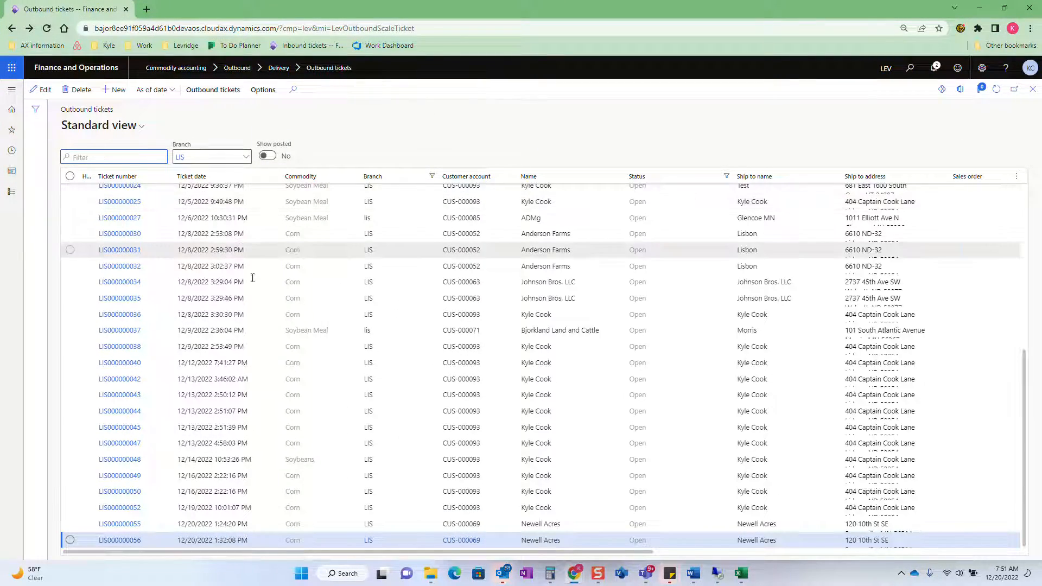
left_click(996, 89)
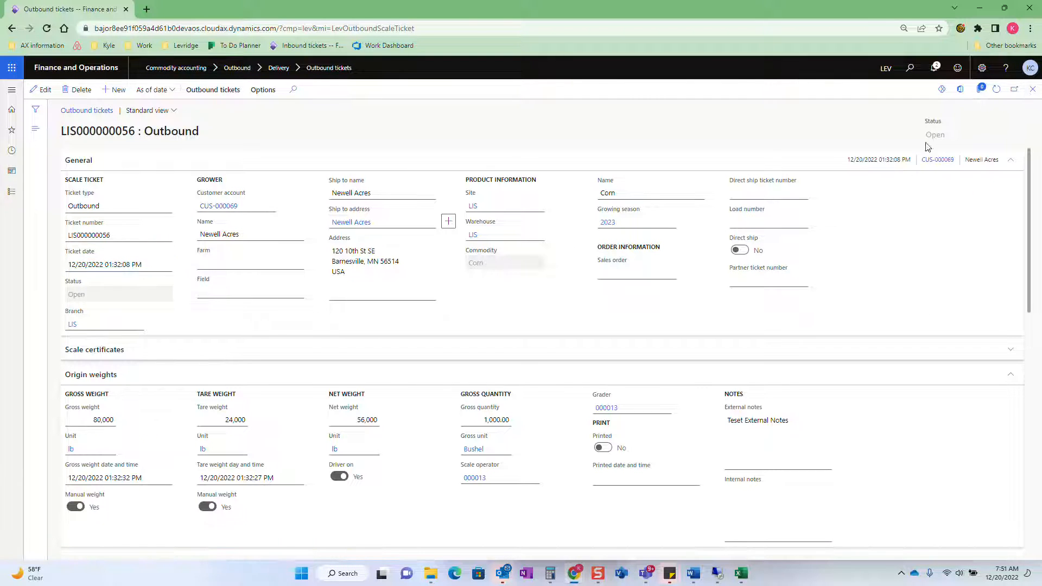
key("Escape")
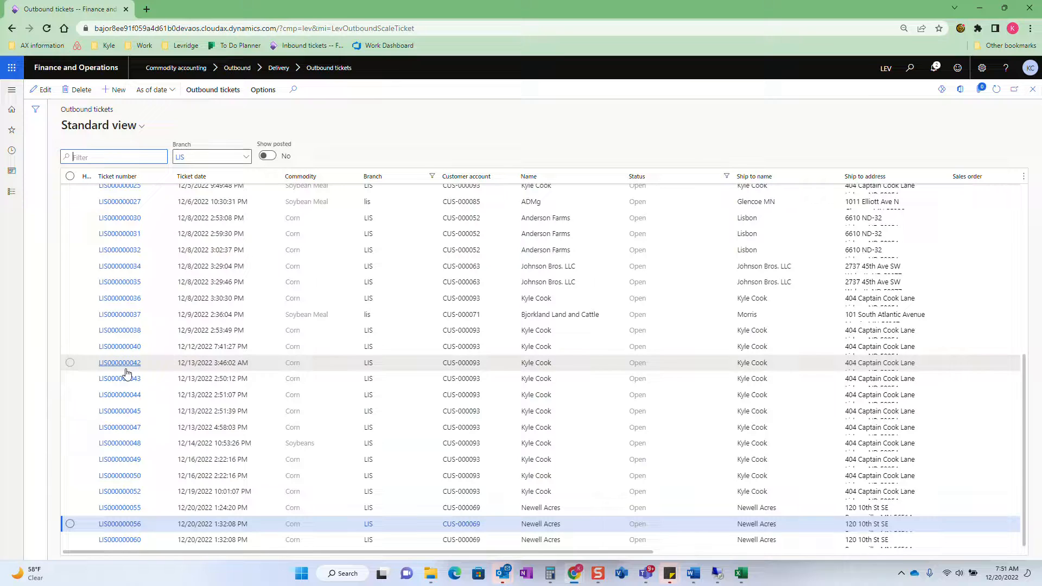
Open ticket LIS000000060 and review its external notes, origin grade factors and transportation details
left_click(123, 542)
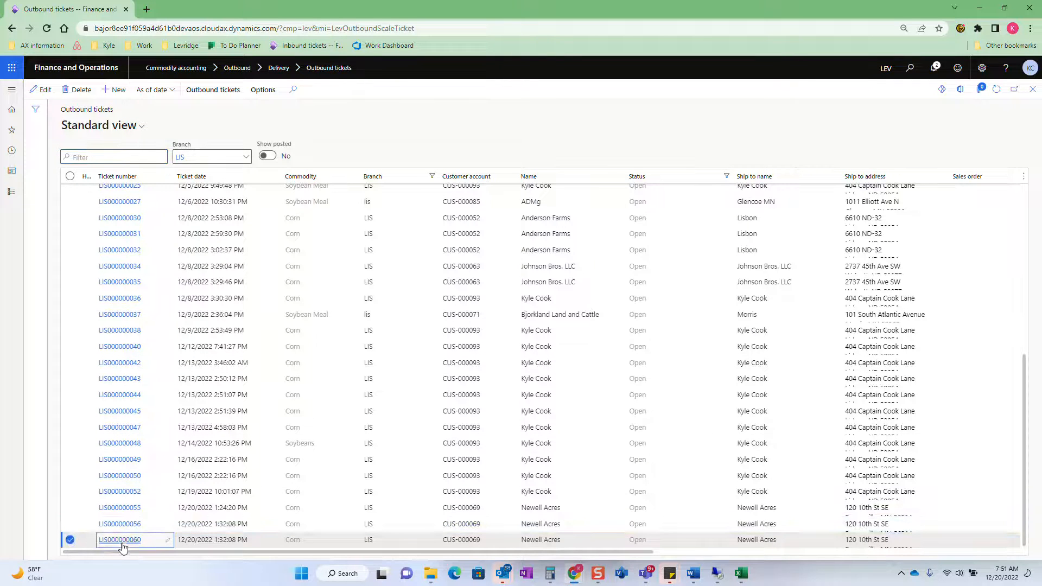
left_click(120, 540)
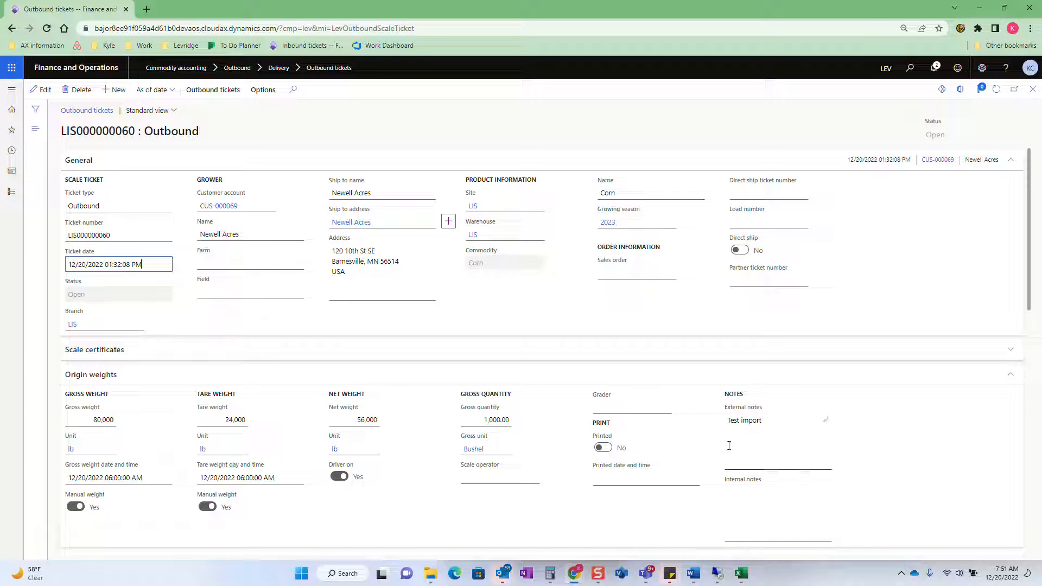
left_click(762, 422)
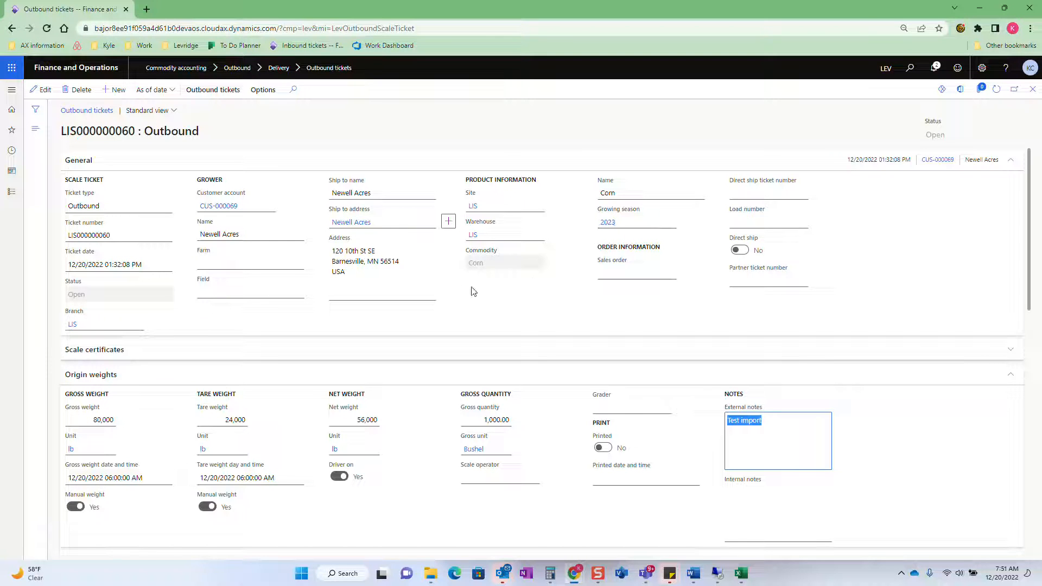
scroll(464, 287, "down", 6)
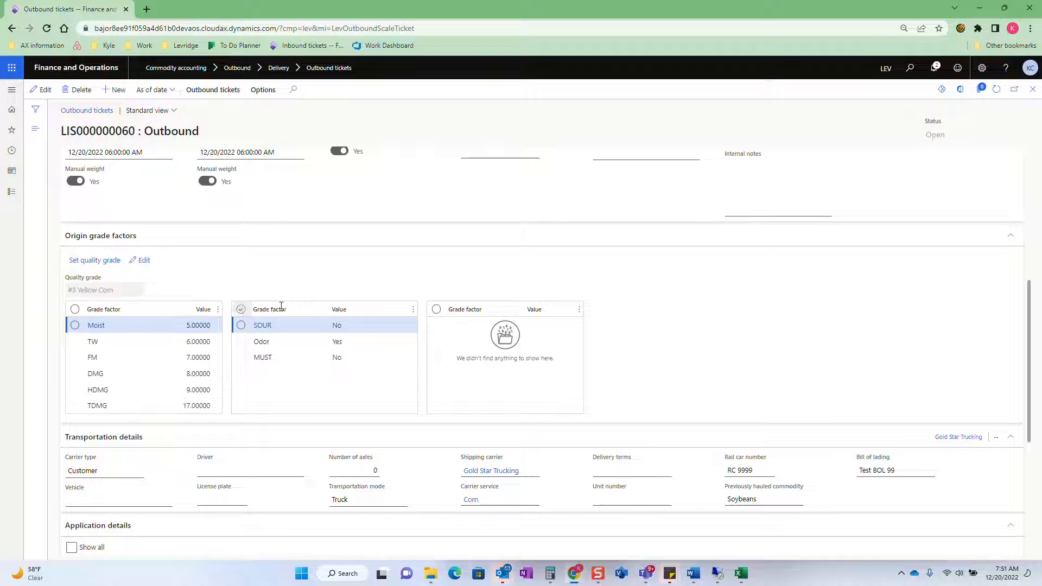
scroll(553, 295, "down", 3)
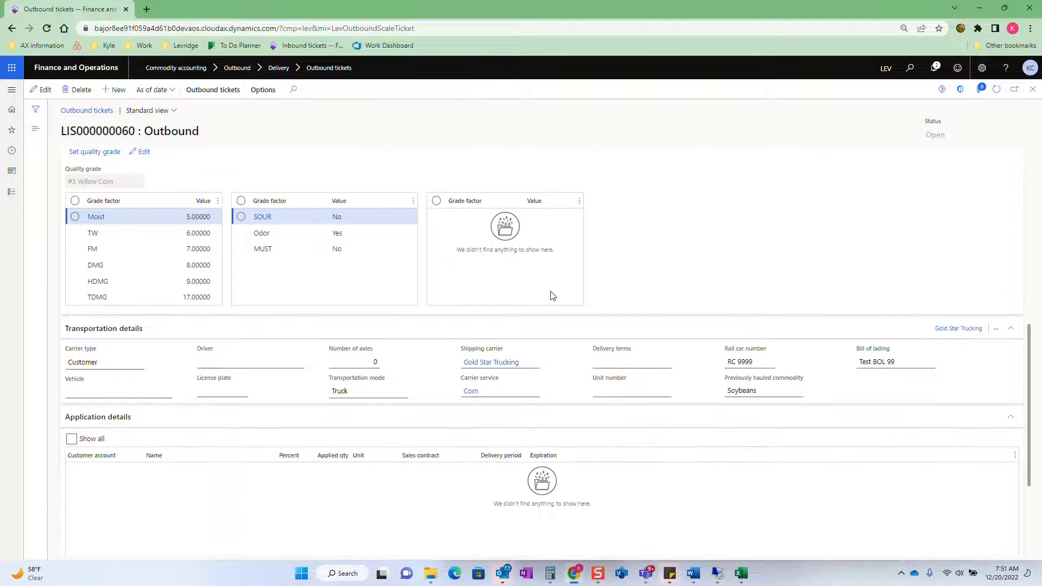
left_click(885, 314)
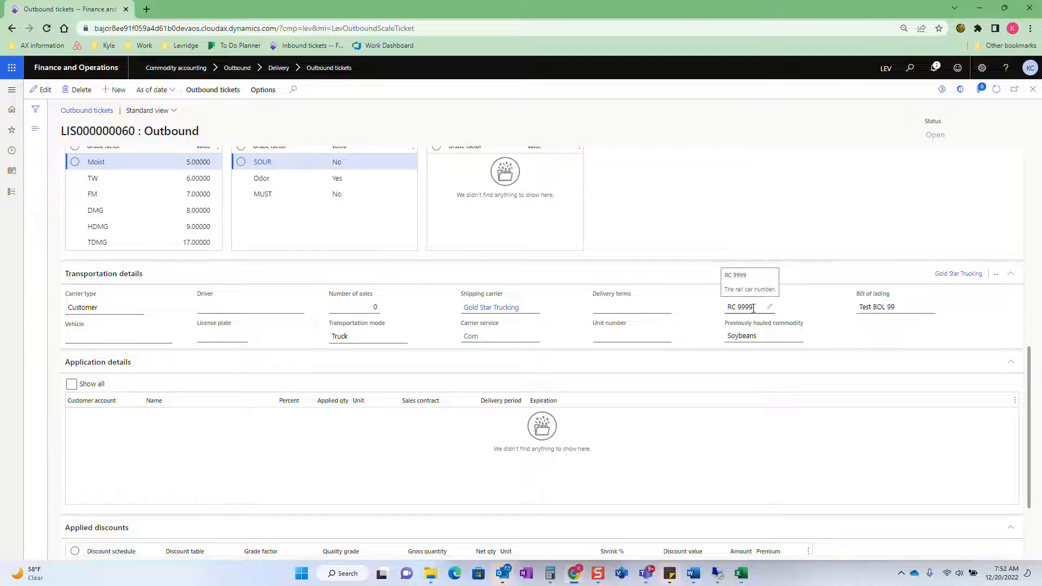
scroll(751, 309, "down", 2)
scroll(635, 412, "up", 2)
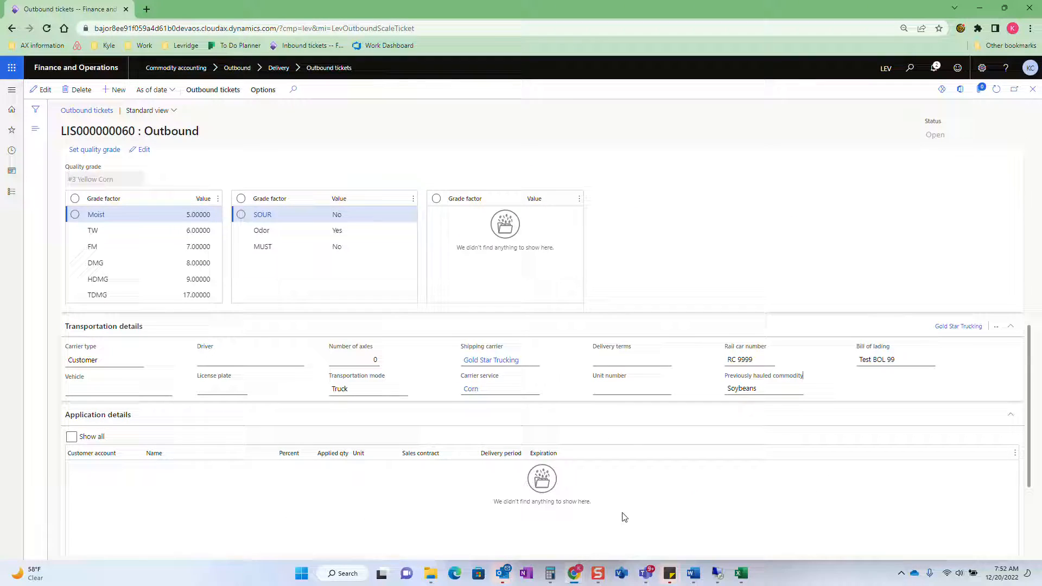
Reopen the desktop copy of CommodityMovement.001 in Notepad++
left_click(718, 572)
right_click(554, 478)
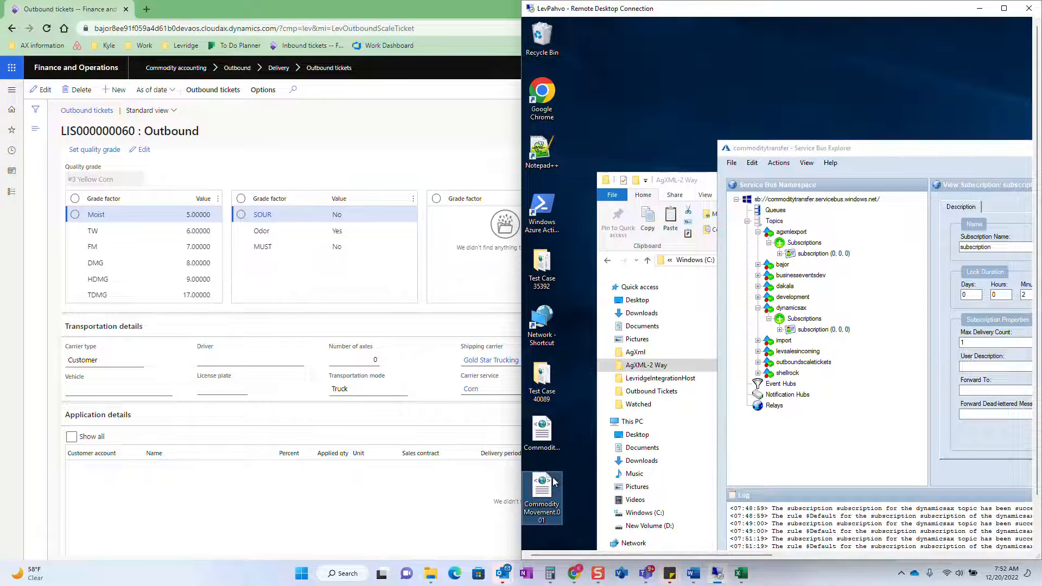
left_click(602, 318)
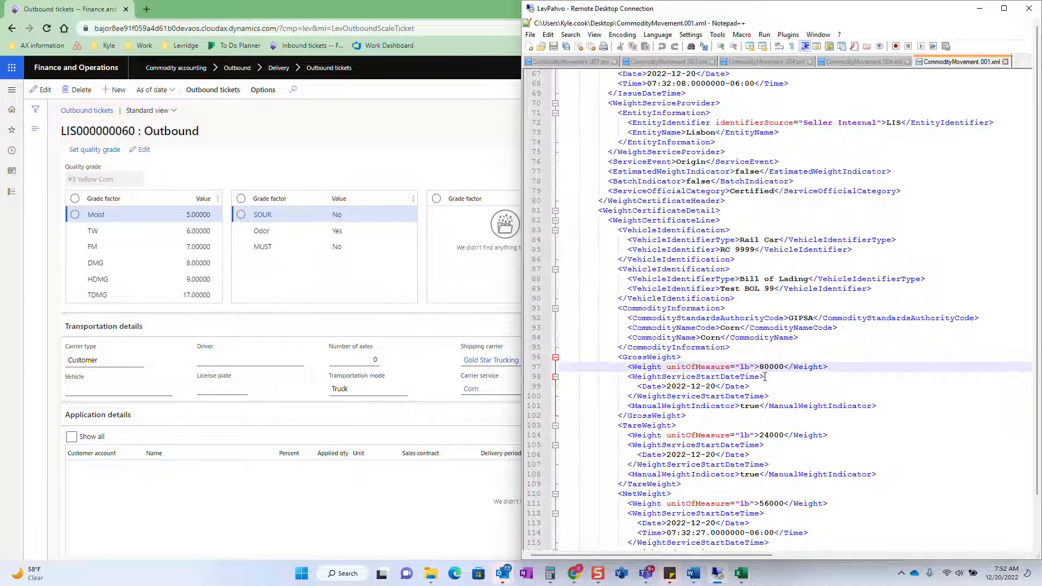
Set the Moist quality factor value to 32 in the quality factors section
scroll(774, 290, "down", 1)
left_click(775, 260)
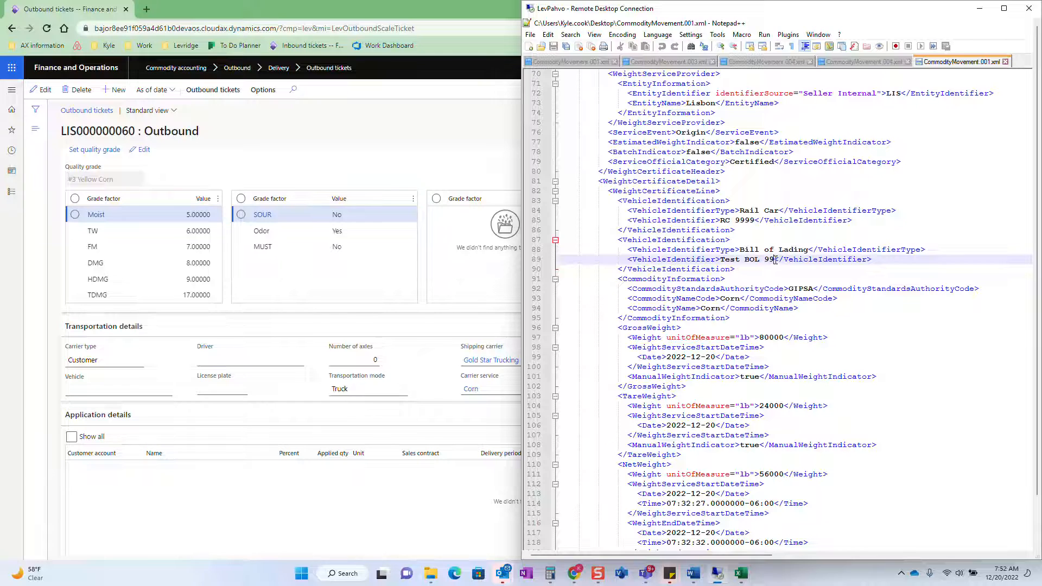
scroll(775, 260, "down", 13)
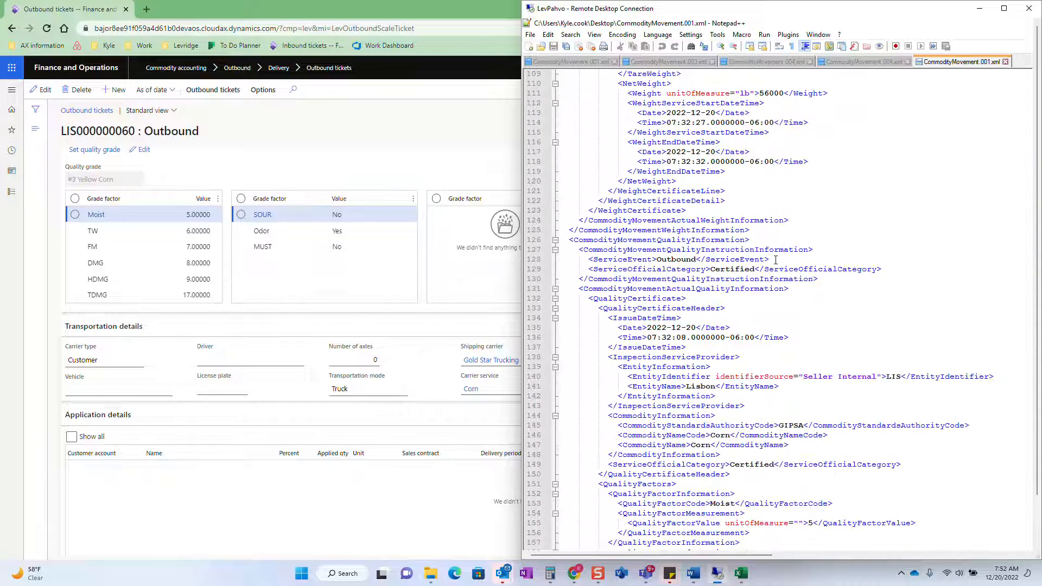
scroll(775, 260, "down", 2)
scroll(772, 472, "down", 2)
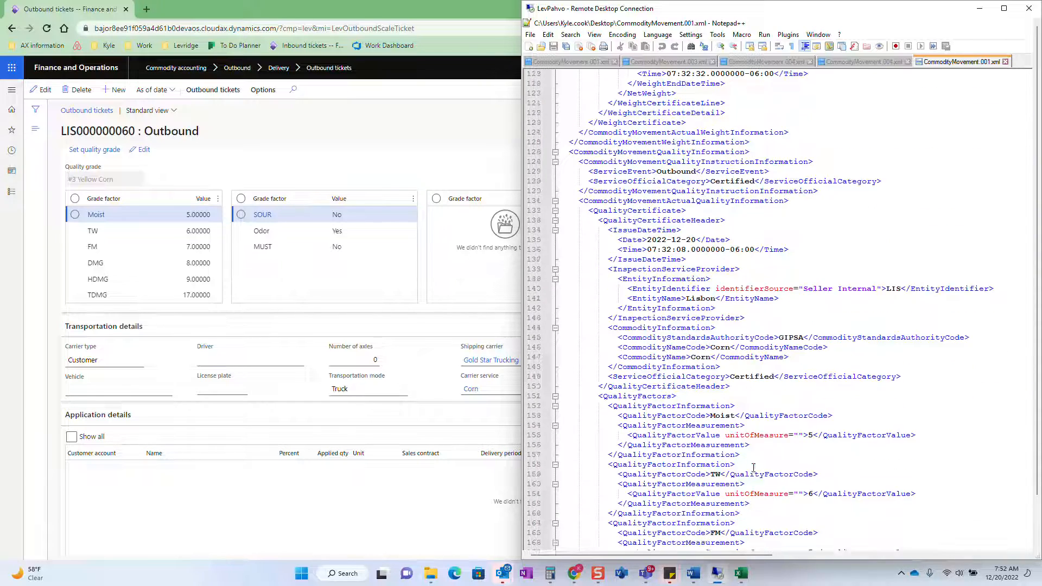
scroll(764, 357, "down", 2)
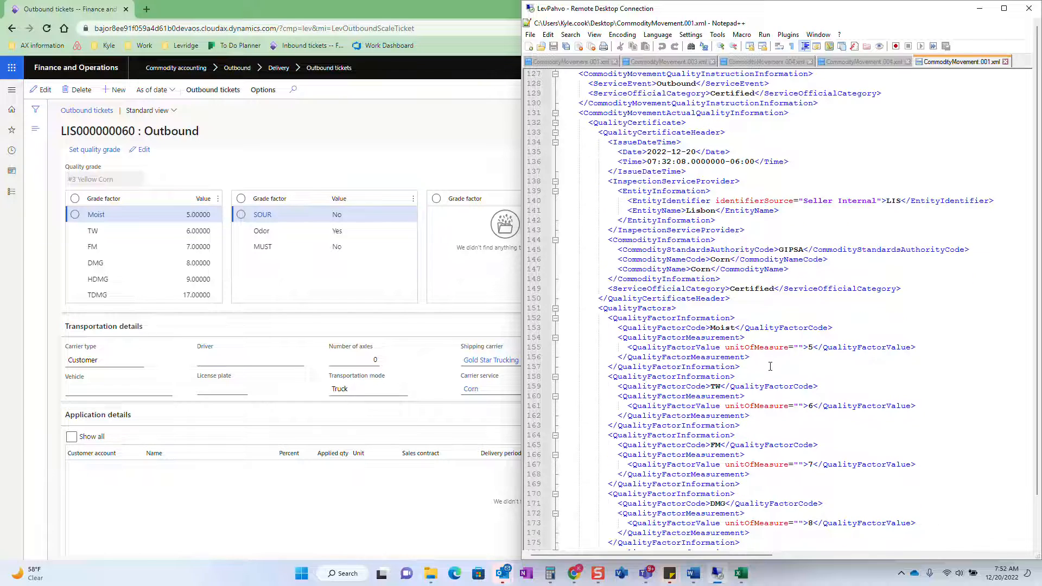
scroll(770, 367, "down", 1)
left_click(813, 318)
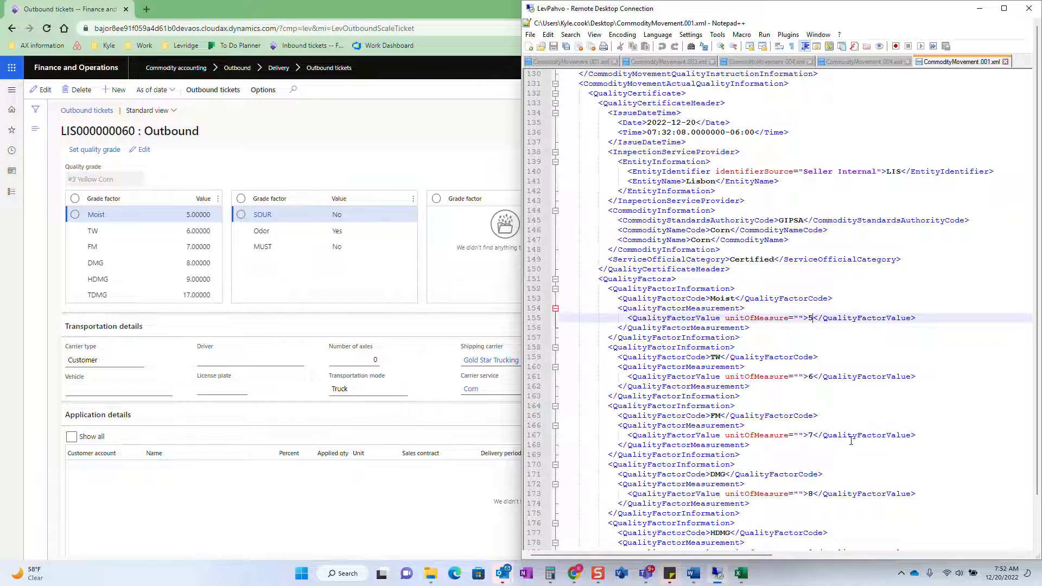
key("BackSpace")
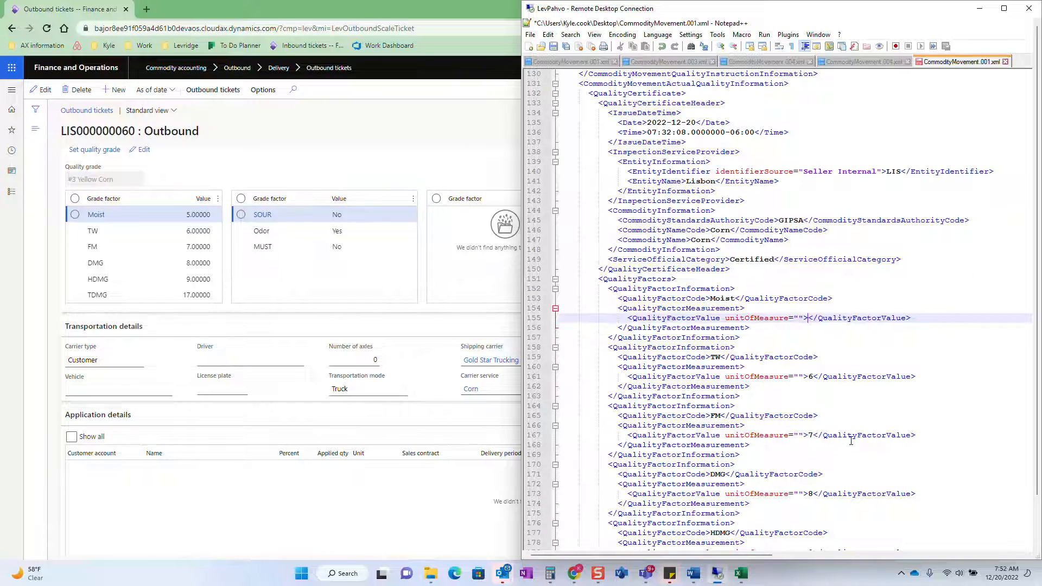
type("32")
key("Down")
key("Down")
key("Down")
key("Down")
key("Down")
key("Down")
key("Down")
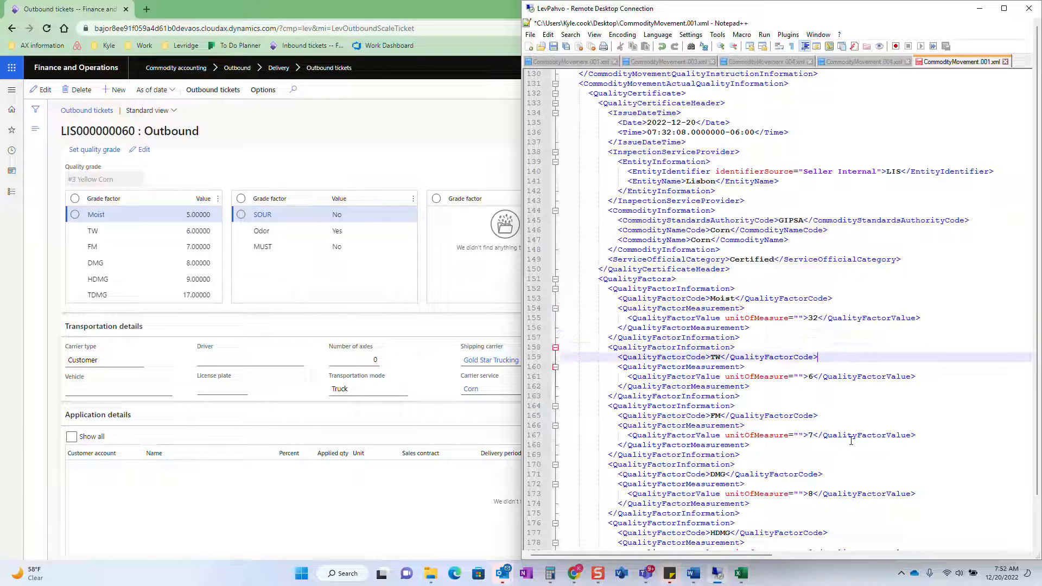
Set the TW quality factor value to 99 in the quality factors section
key("Up")
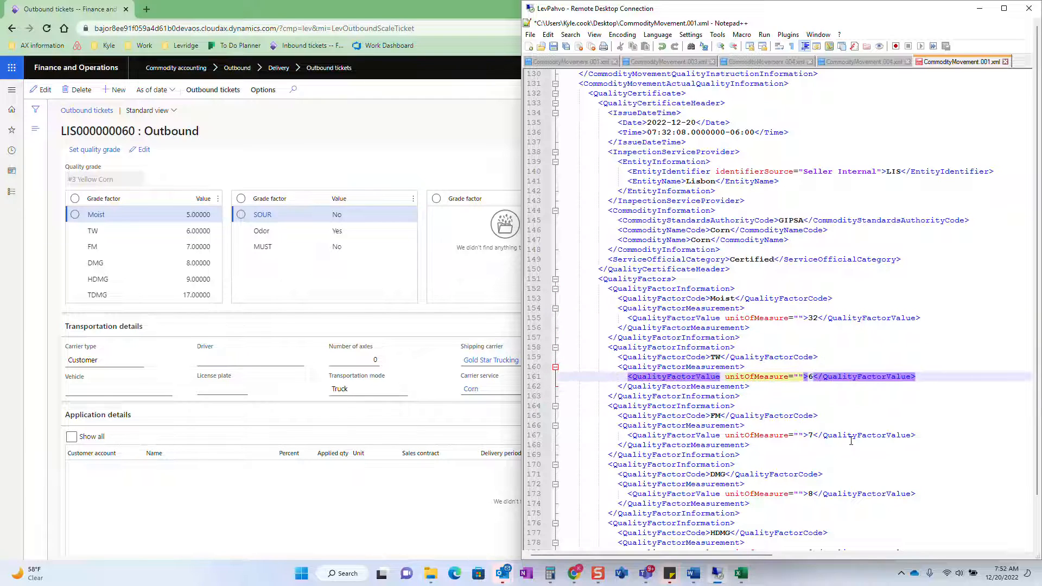
key("Right")
key("Right")
key("Right")
key("Right")
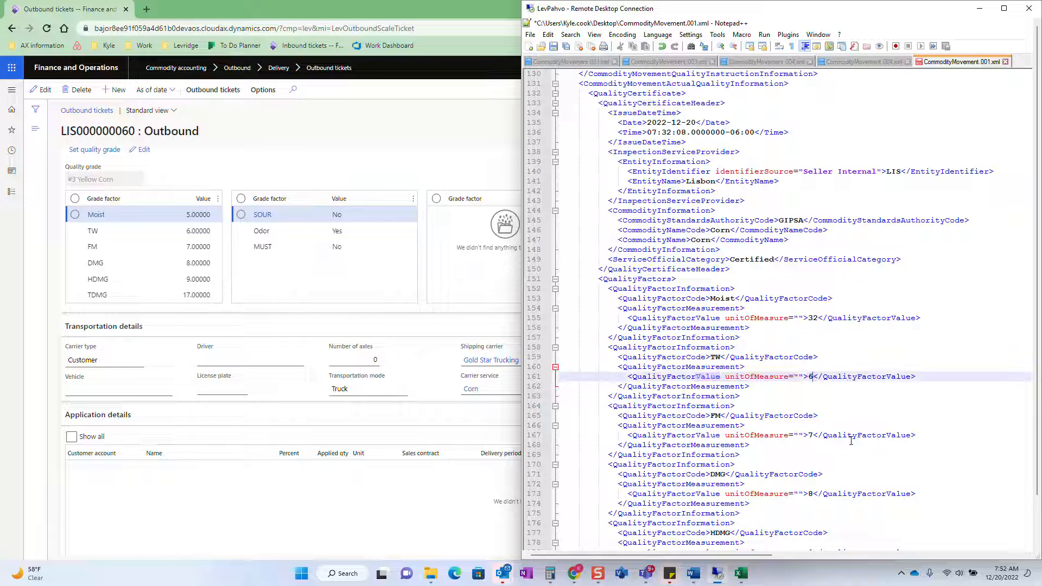
key("BackSpace")
type("99")
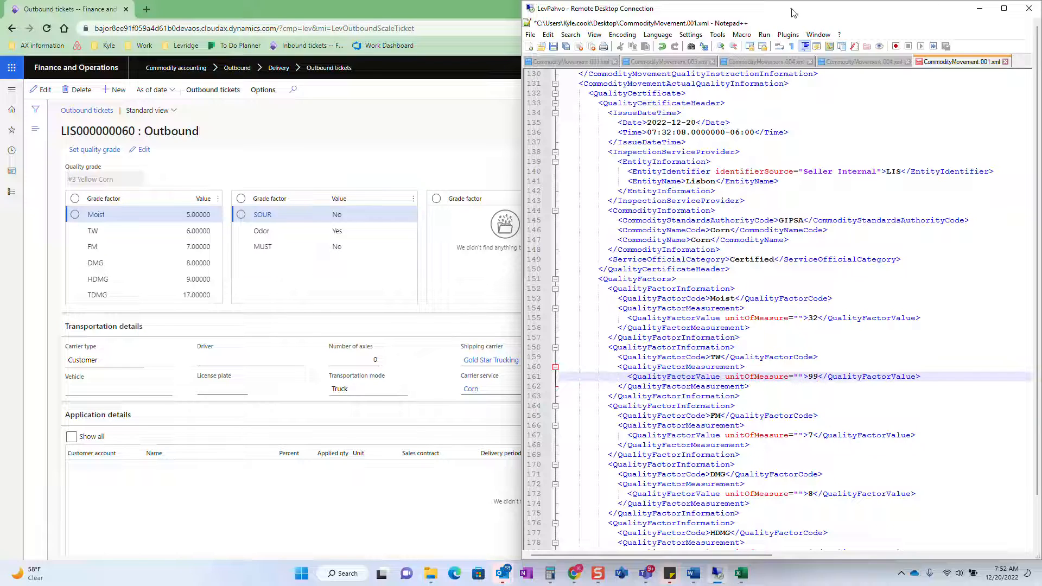
Save the edited CommodityMovement.001 file and paste a copy into the Watched folder on the remote desktop
left_click(553, 46)
left_click(1004, 9)
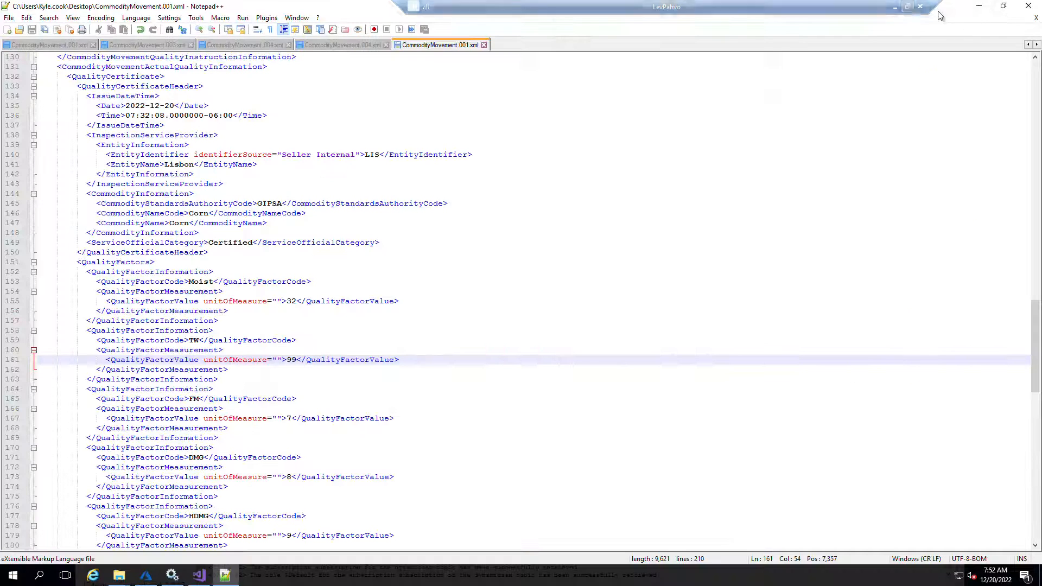
left_click(1027, 8)
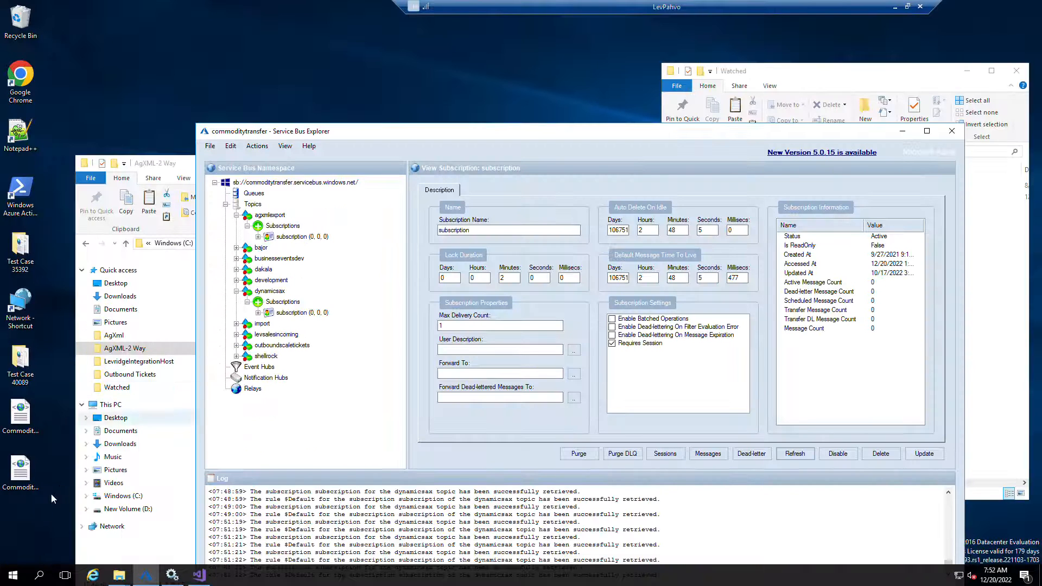
left_click(1012, 293)
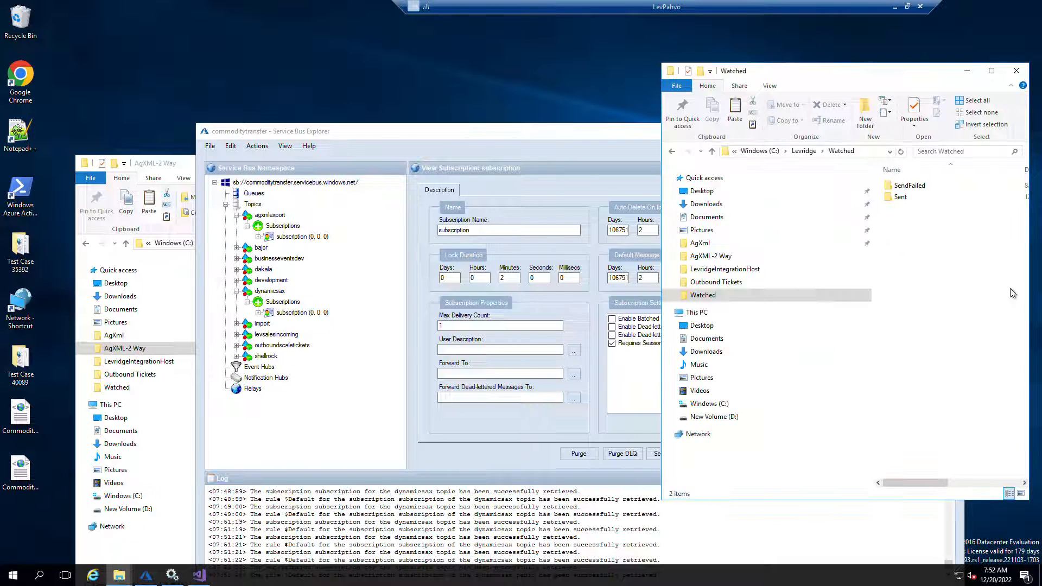
key("ctrl+v")
Check the dynamicsax subscription, then refresh ticket LIS000000060 and review its grade factors and general details
left_click(288, 315)
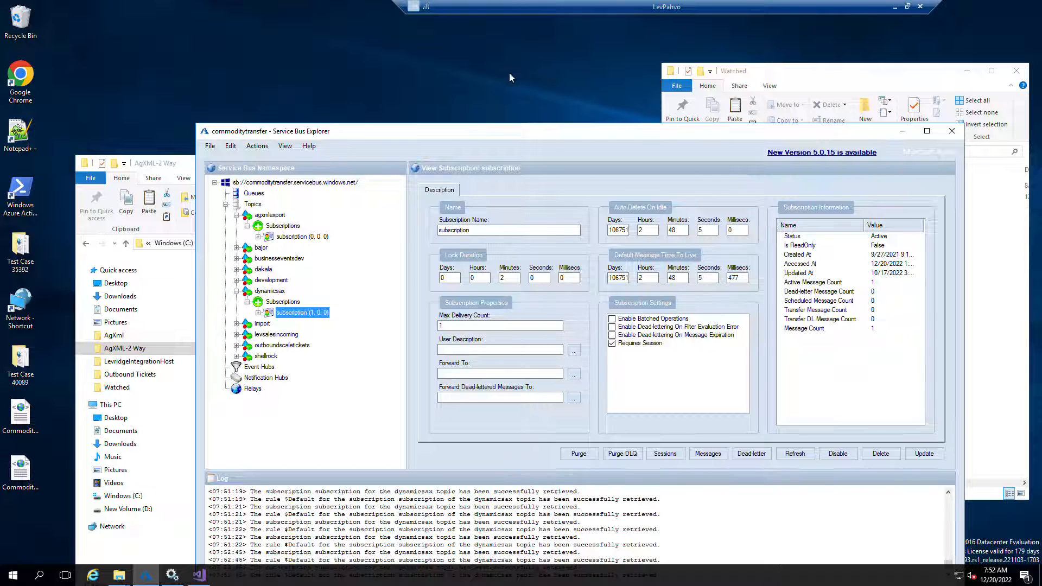
left_click(895, 7)
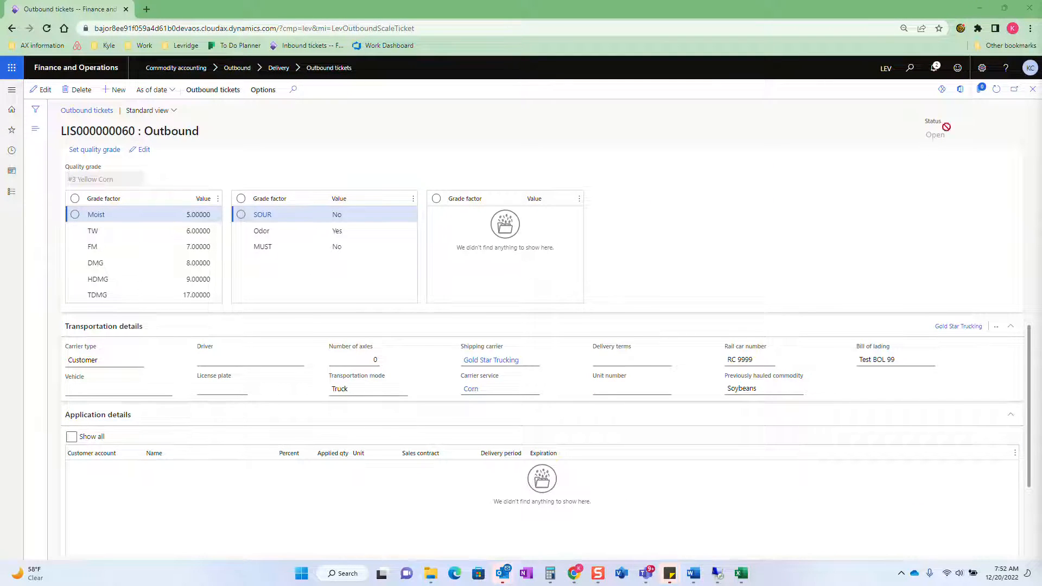
left_click(995, 95)
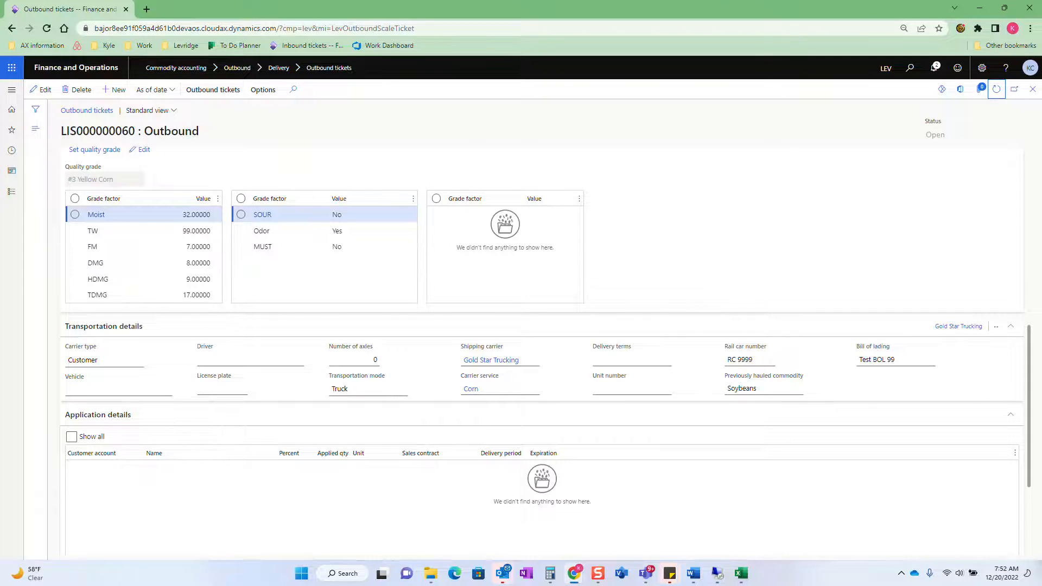
left_click_drag(1041, 87, 788, 136)
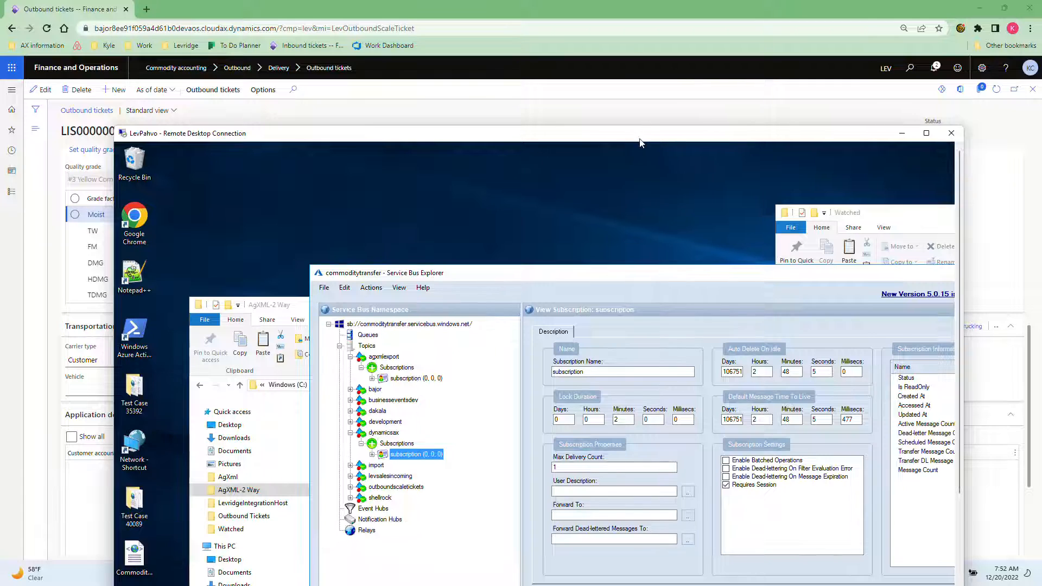
left_click_drag(639, 137, 1041, 149)
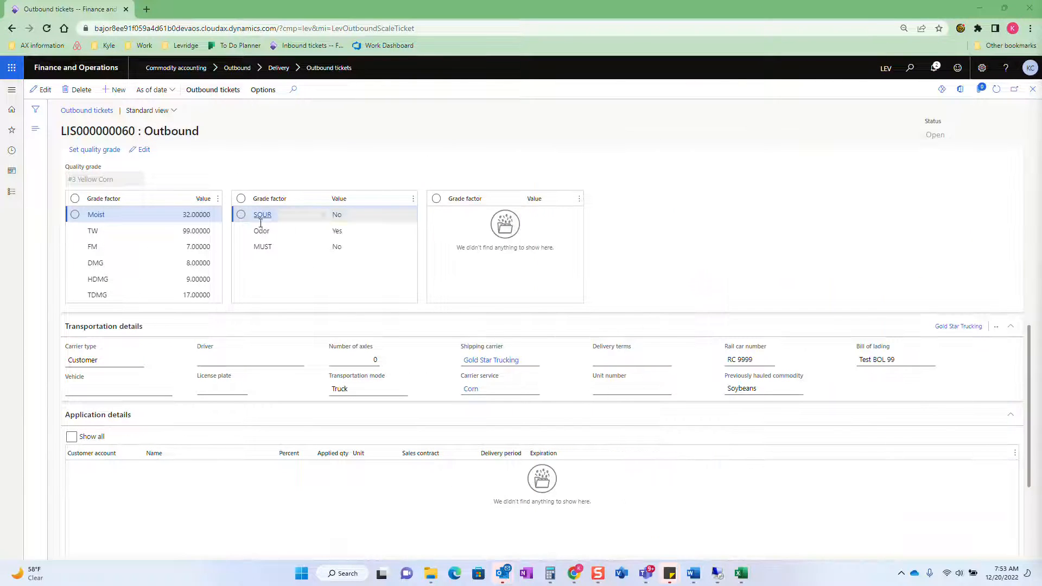
scroll(136, 259, "up", 3)
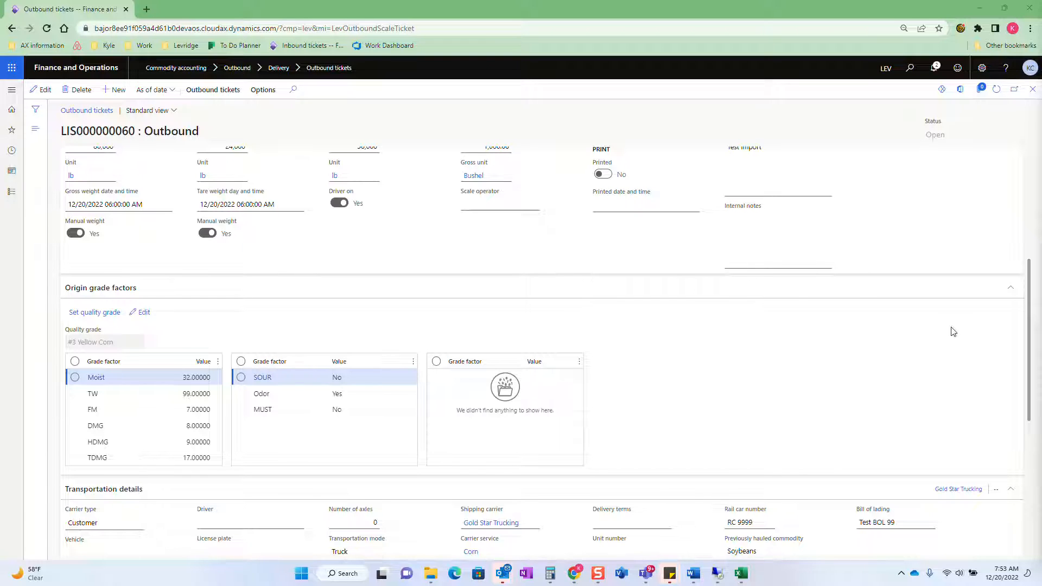
scroll(553, 305, "up", 5)
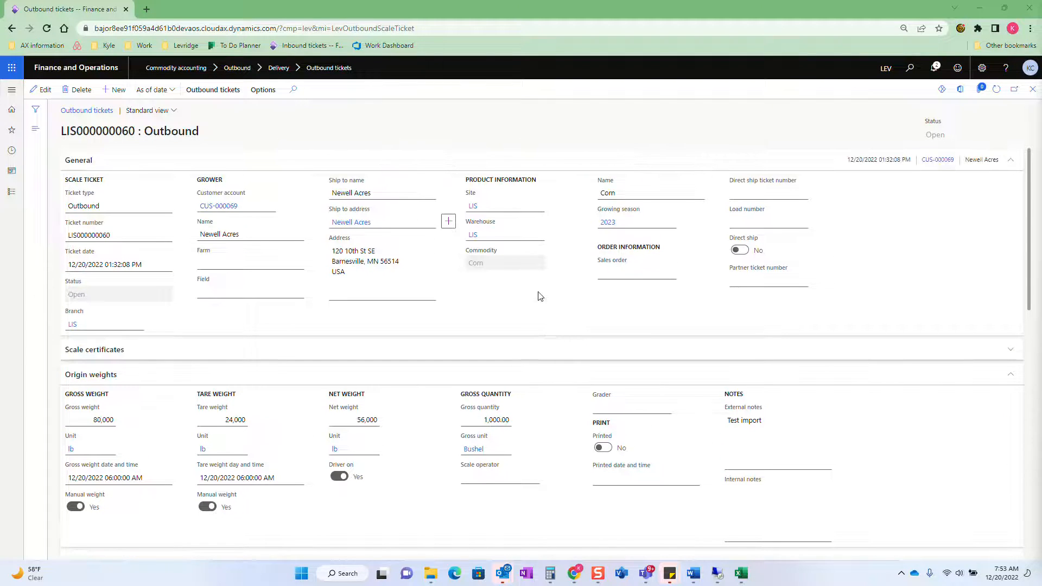
left_click_drag(1041, 163, 831, 328)
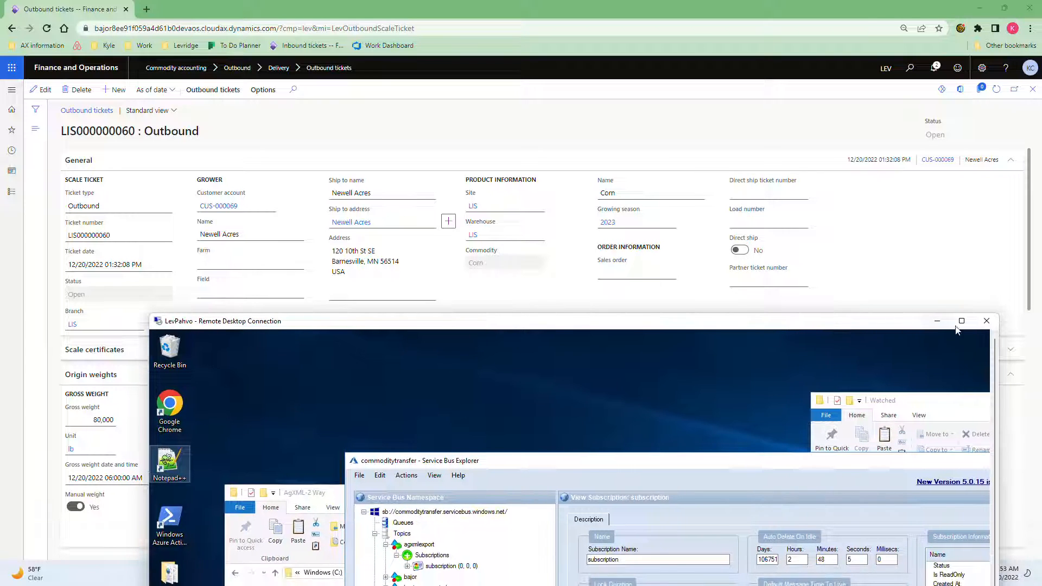
left_click(938, 322)
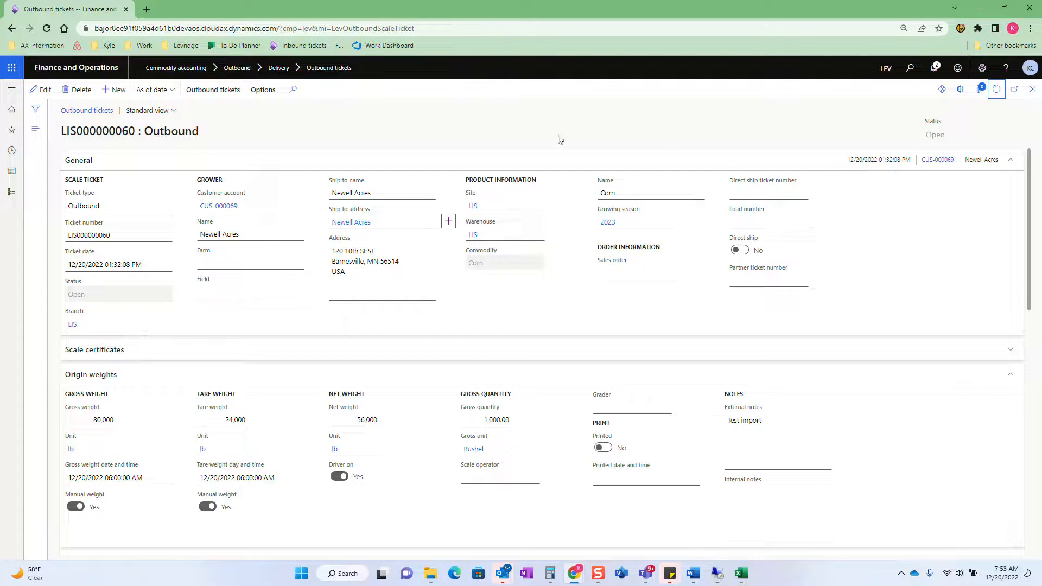